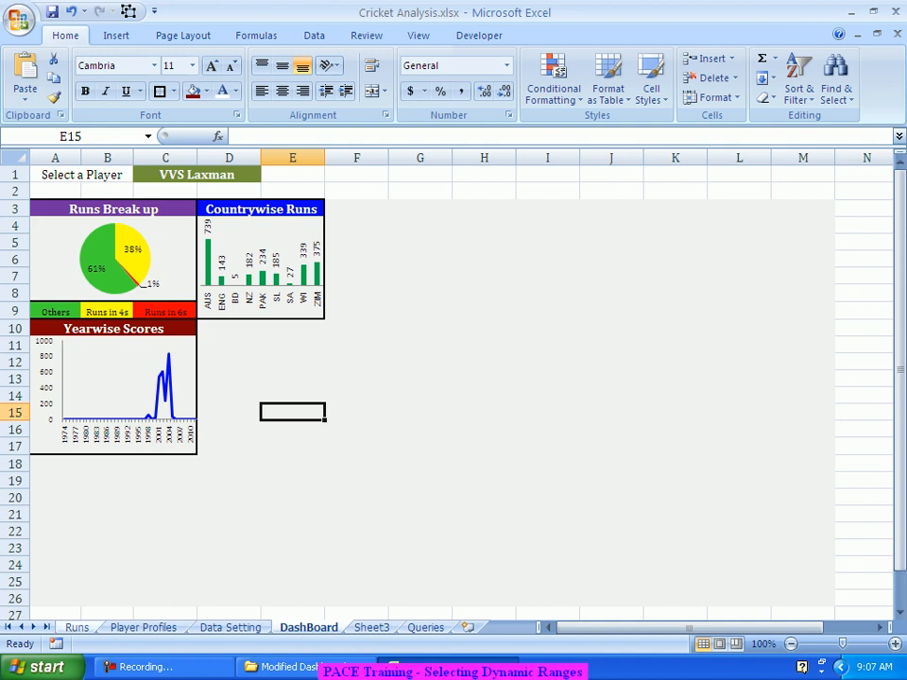
Look over the source data on the Runs sheet and return to the charts on the DashBoard sheet.
left_click(78, 627)
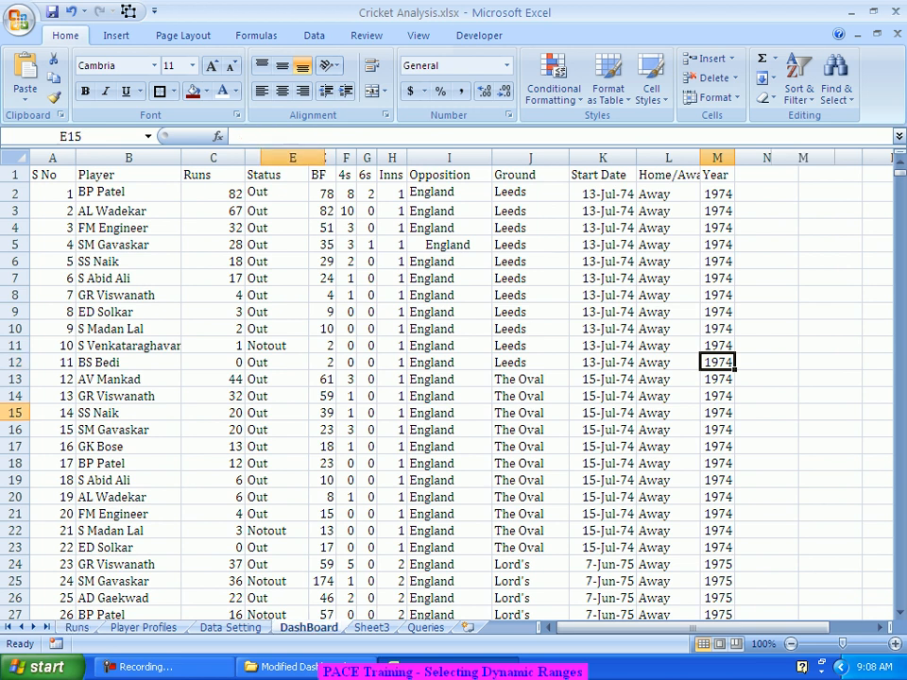
left_click(308, 627)
left_click(293, 463)
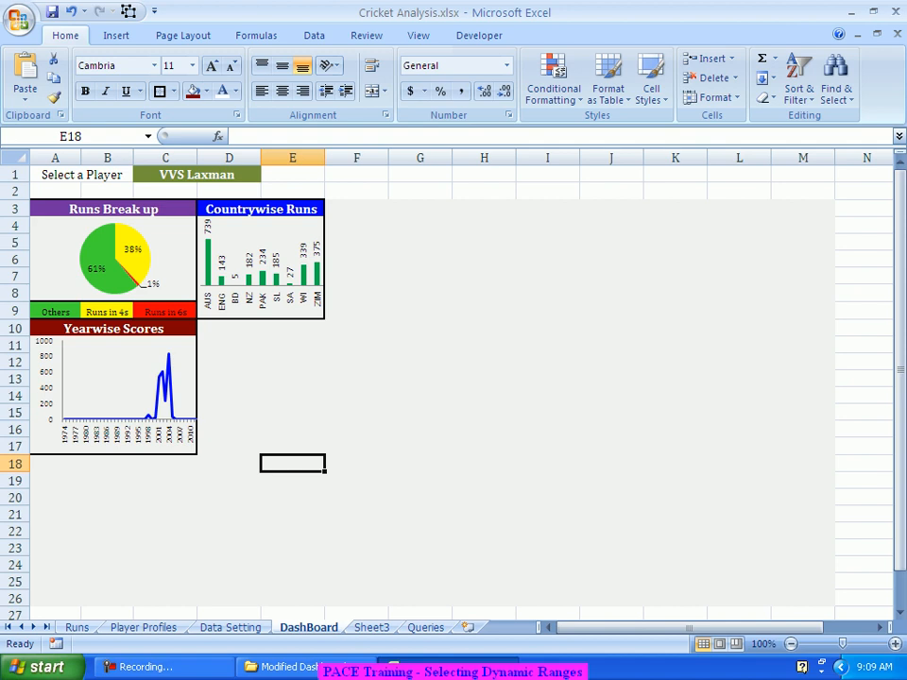
Add the heading "Dynamic Range Selection" in cell A16 of the Queries sheet.
left_click(425, 627)
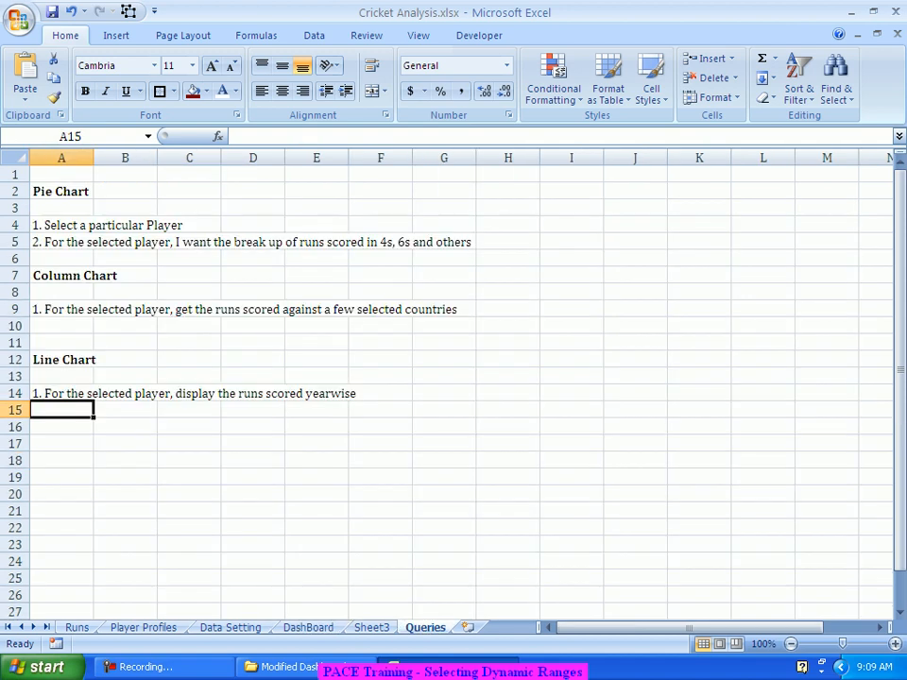
key("Down")
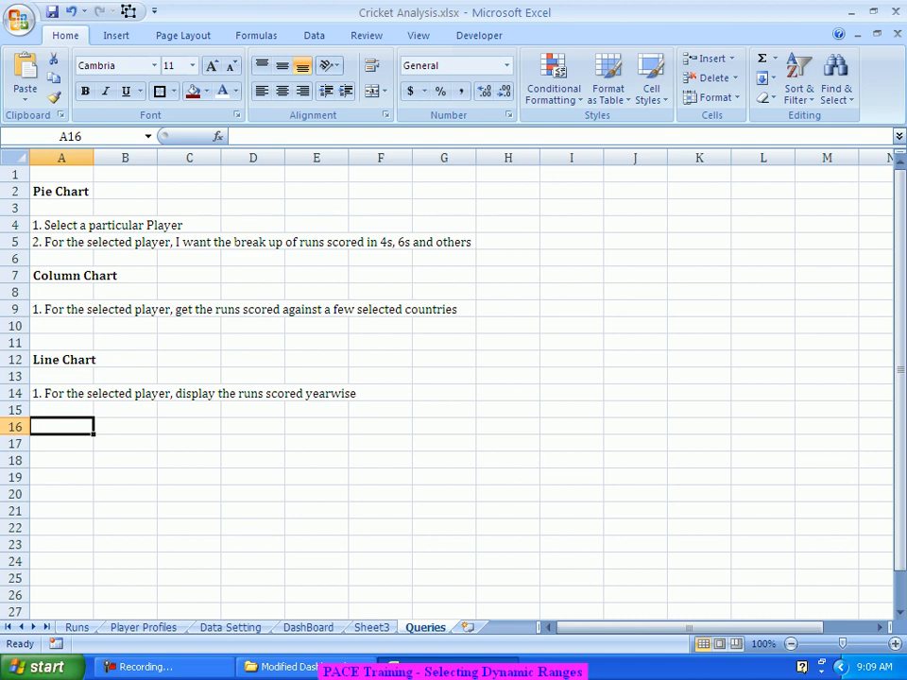
type("Dynamic Range Selection")
key("Return")
key("Return")
Enter in A18 "1. Improvise the Line chart by plotting the years in which the selected playr had played the game".
type("1. Improvise")
key("BackSpace")
type("se the Line chart by plotting the years in which the selected playr had played the game")
key("Return")
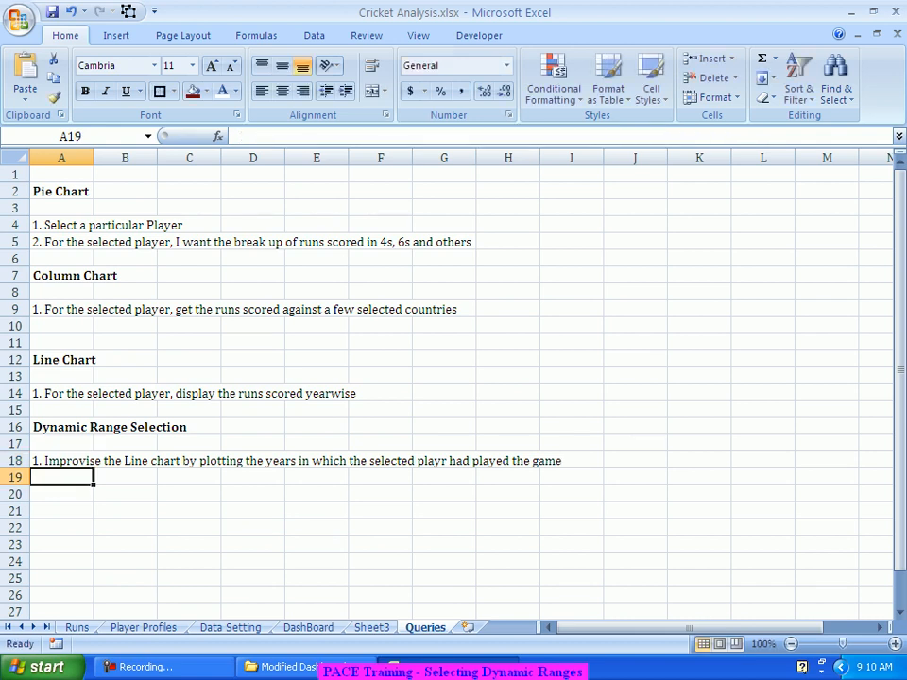
Correct the misspelled "playr" to "player" in the query text in A18.
key("Up")
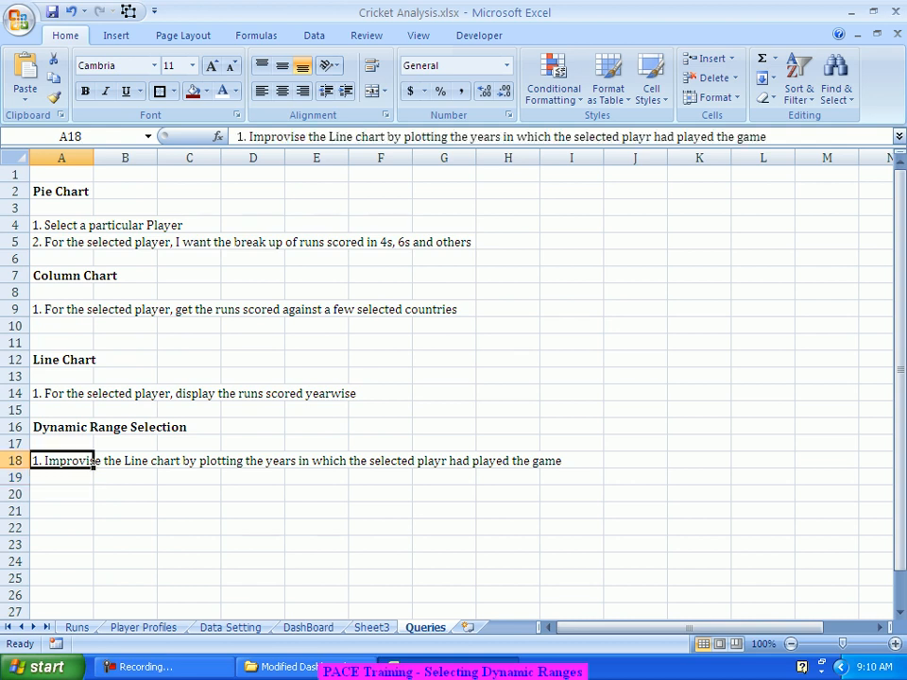
left_click(646, 136)
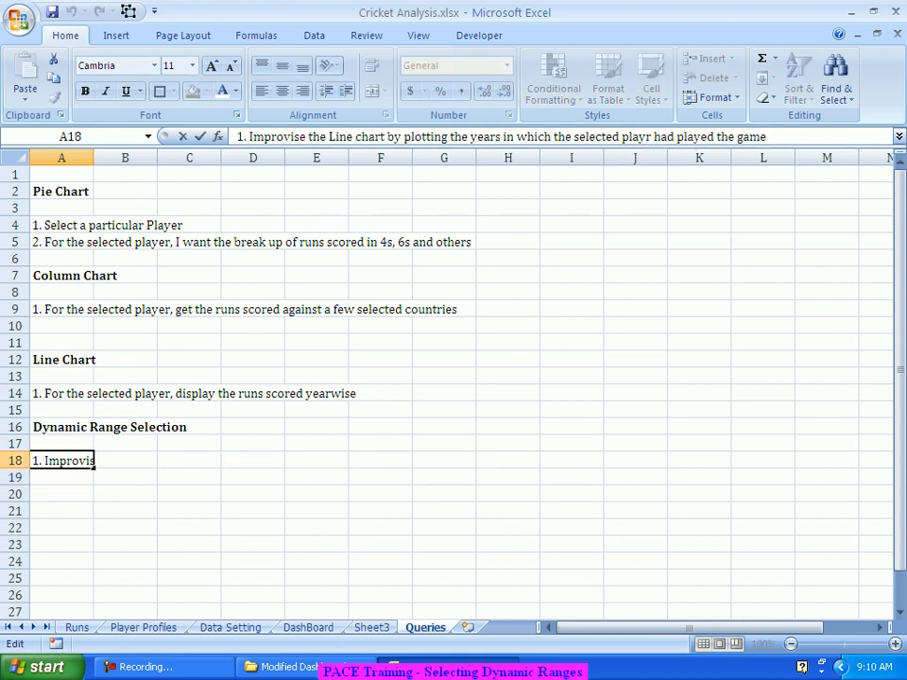
type("e")
key("Return")
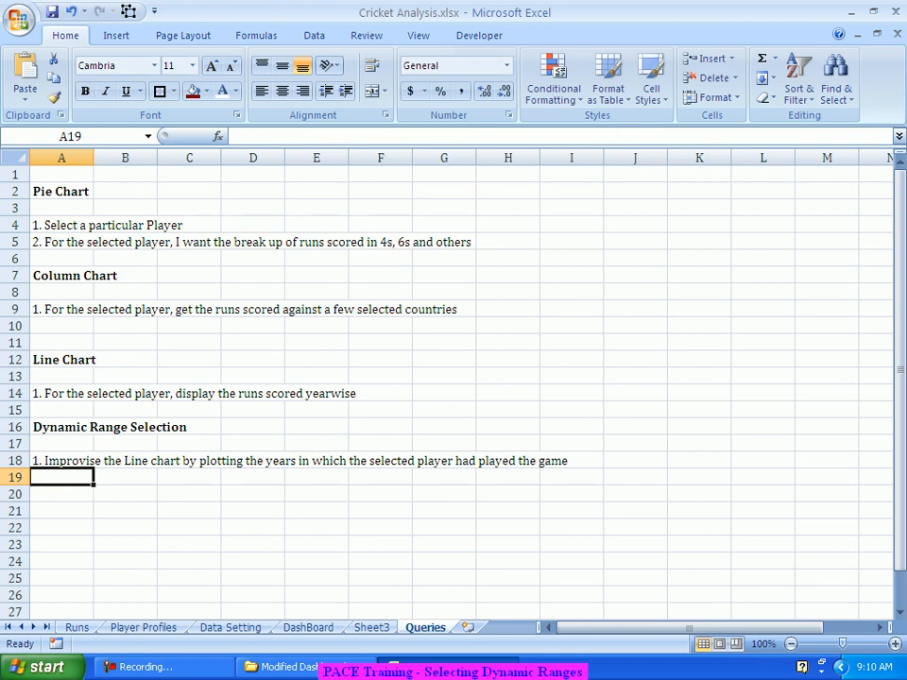
scroll(460, 392, "down", 2)
scroll(461, 392, "up", 2)
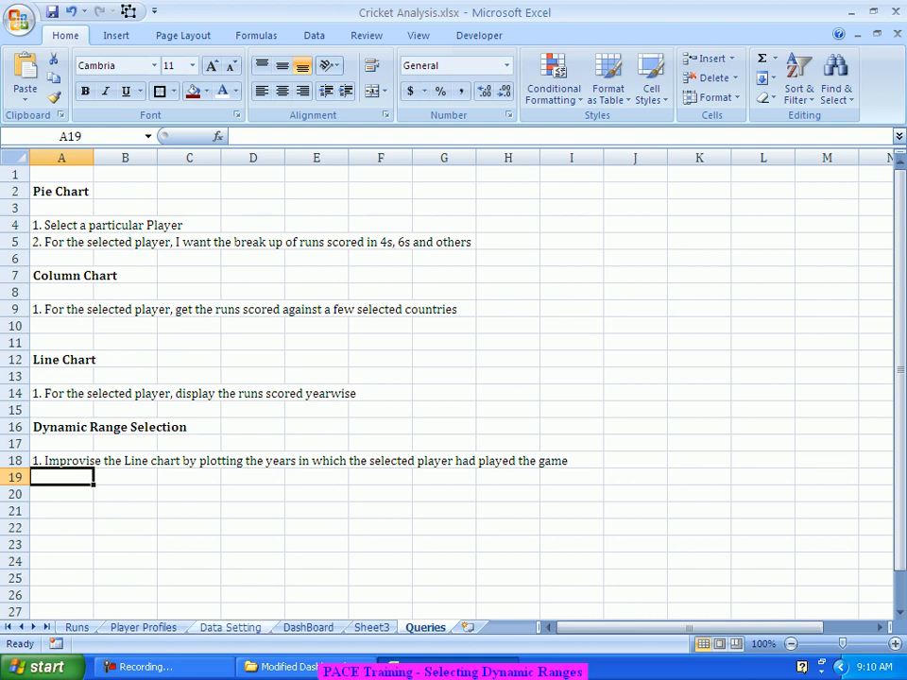
Insert two blank rows at row 23 on the Data Setting sheet, directly below the Line Chart heading.
key("ctrl+Page_Up")
key("ctrl+Page_Up")
key("ctrl+Page_Up")
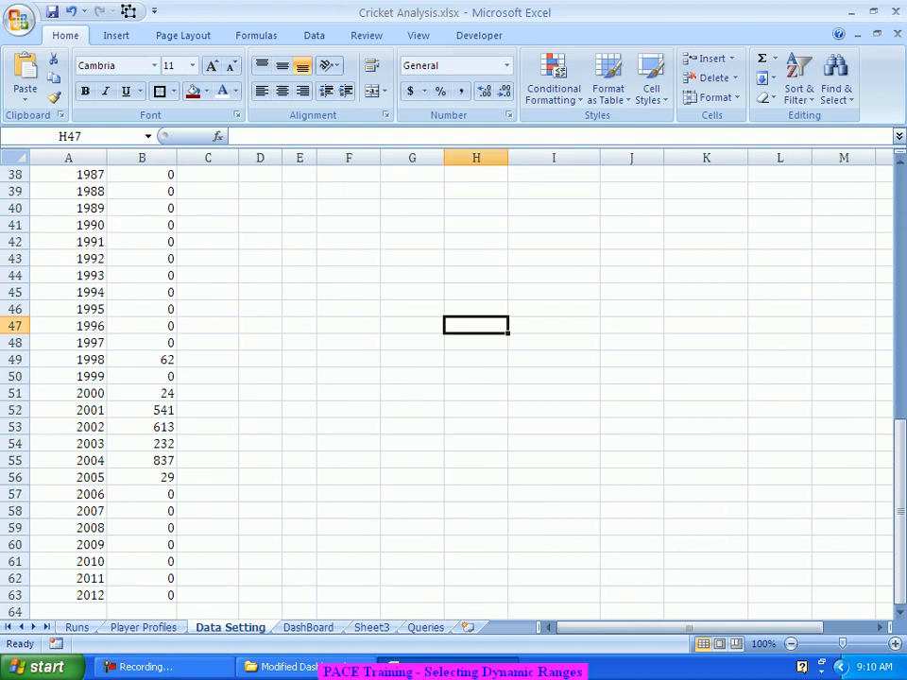
scroll(453, 378, "up", 7)
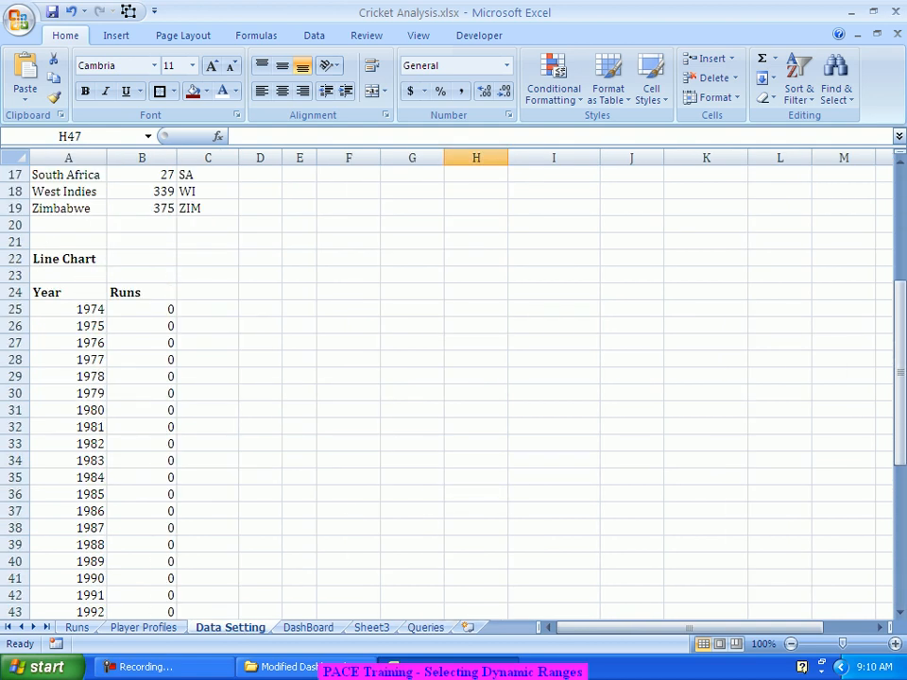
left_click(142, 258)
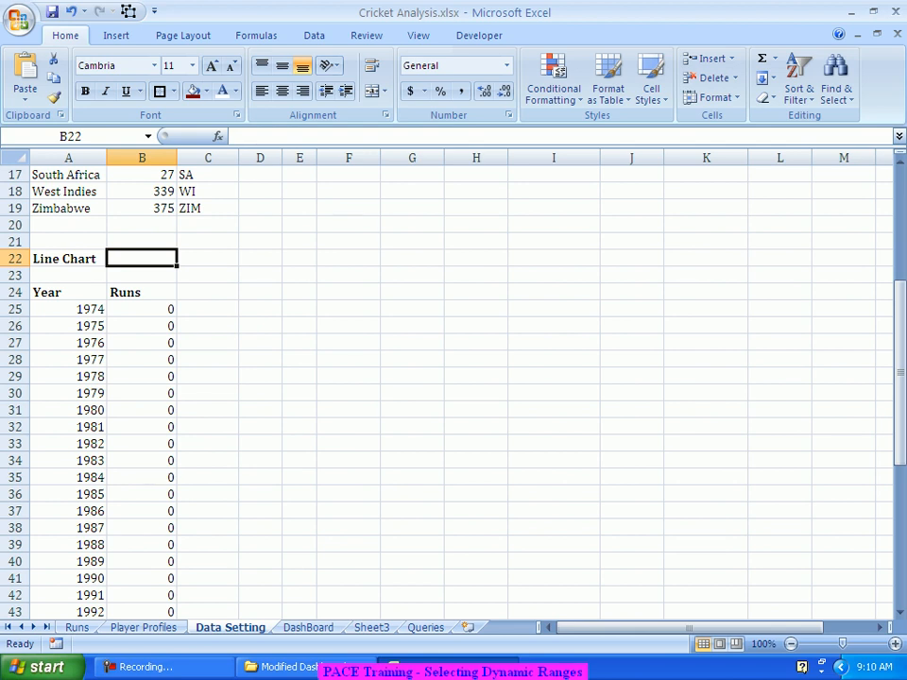
left_click(69, 276)
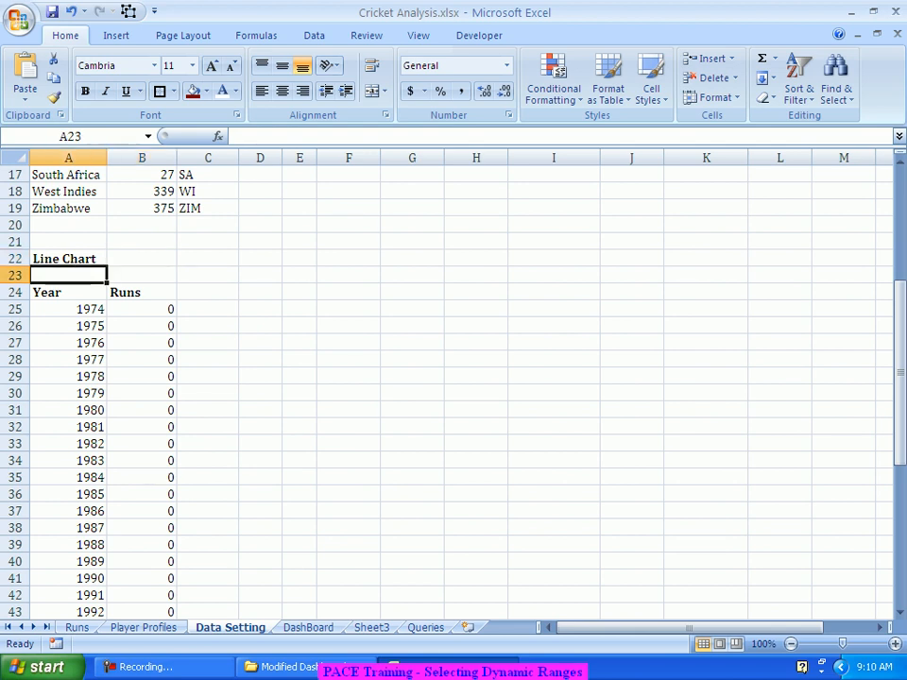
right_click(15, 275)
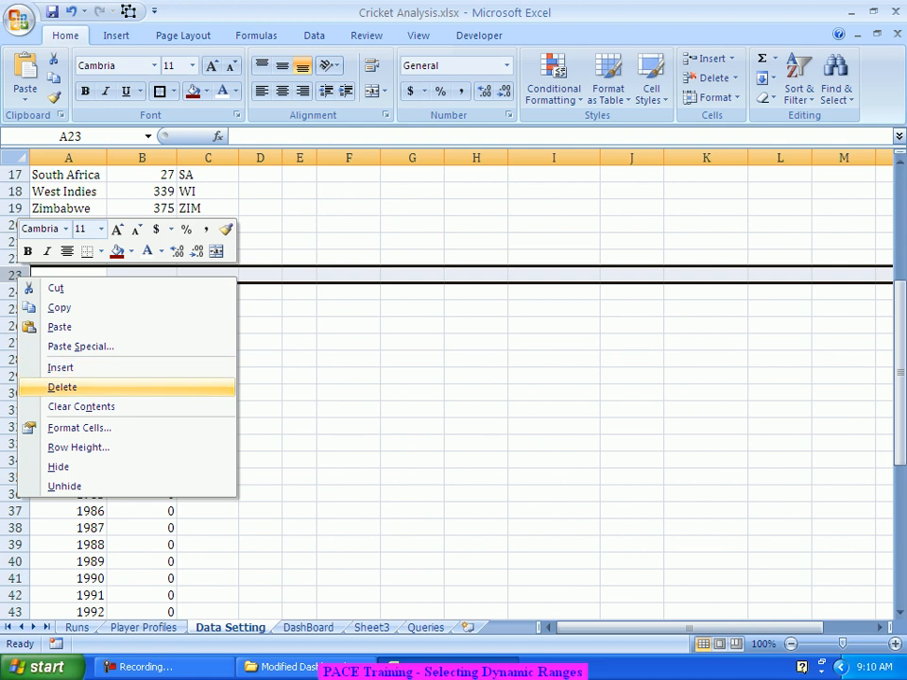
left_click(61, 367)
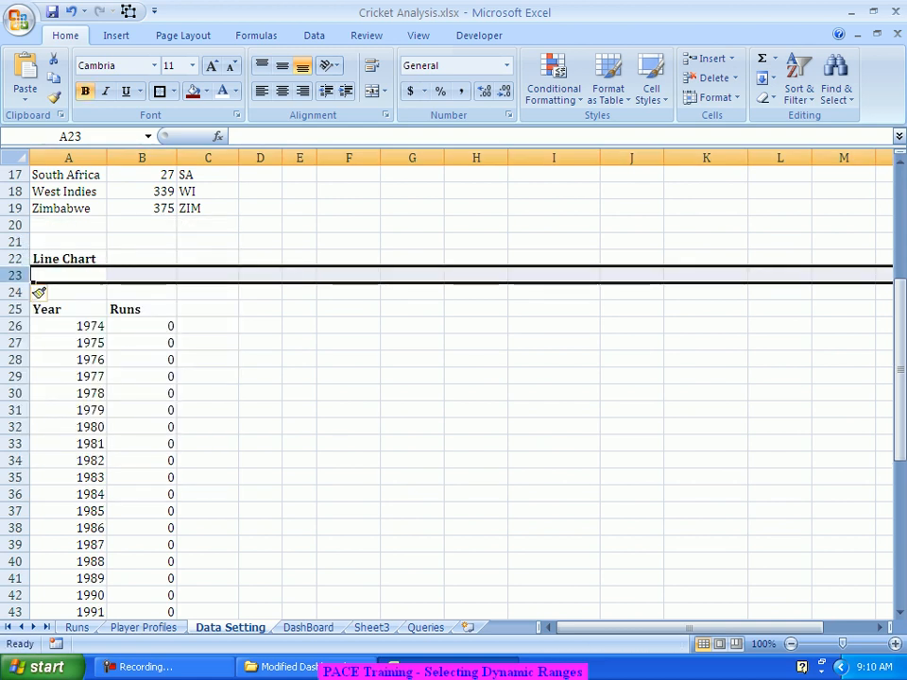
key("F4")
right_click(19, 276)
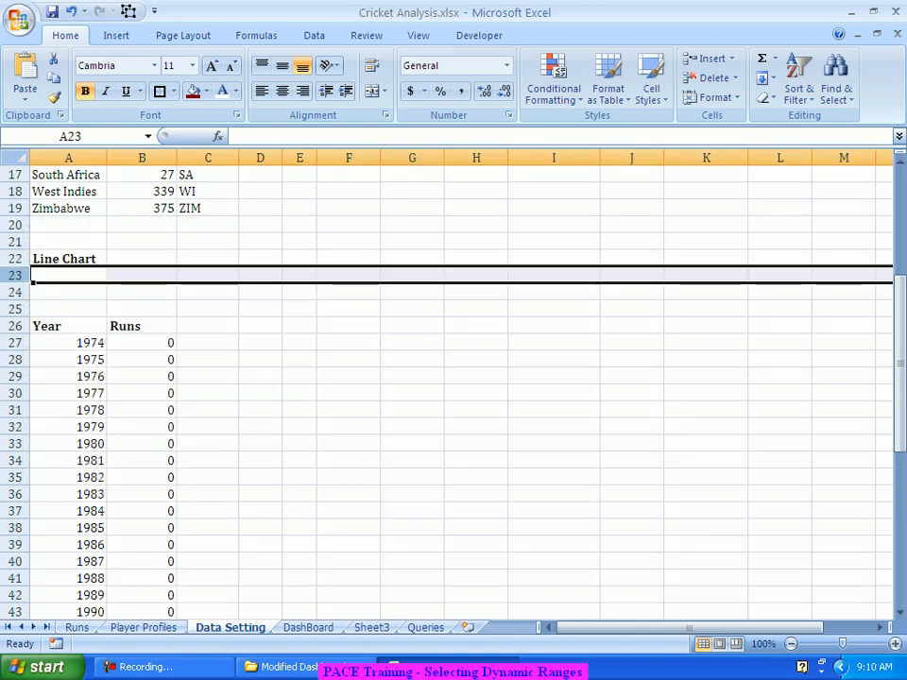
Enter the heading "Dynamic Range Selection" in cell A23, under the Line Chart heading.
left_click(34, 276)
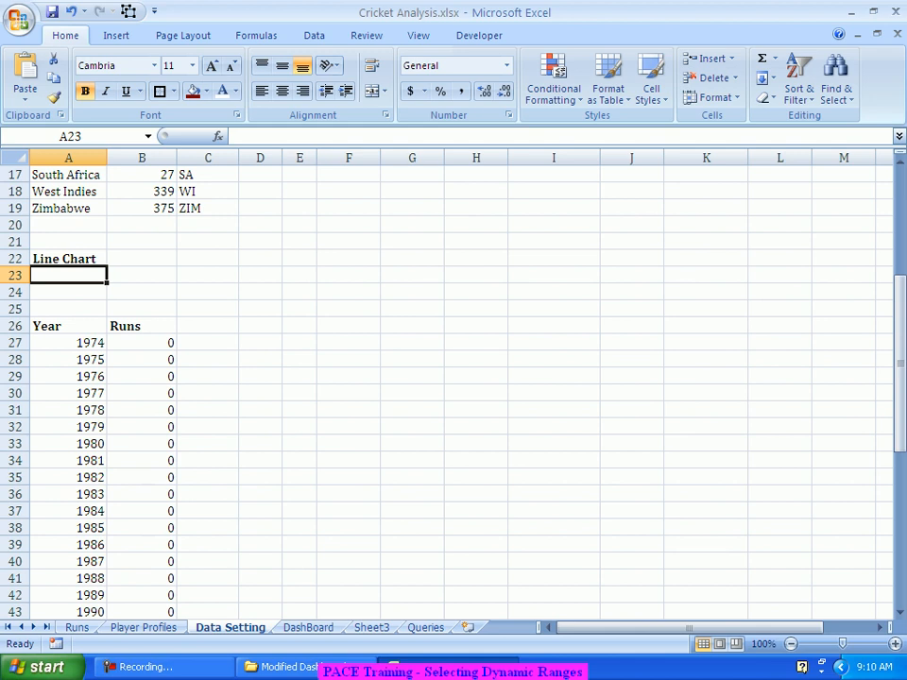
type("Dynamic Range Selection")
key("Return")
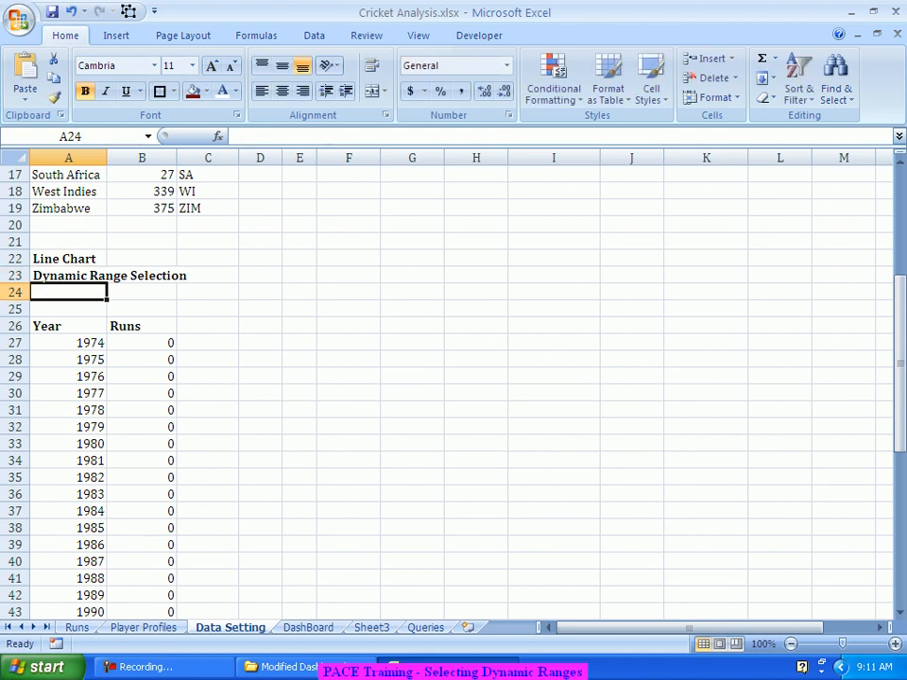
Examine the yearly runs table from 1974 to 2012 for the years in which the selected player scored.
scroll(453, 378, "down", 2)
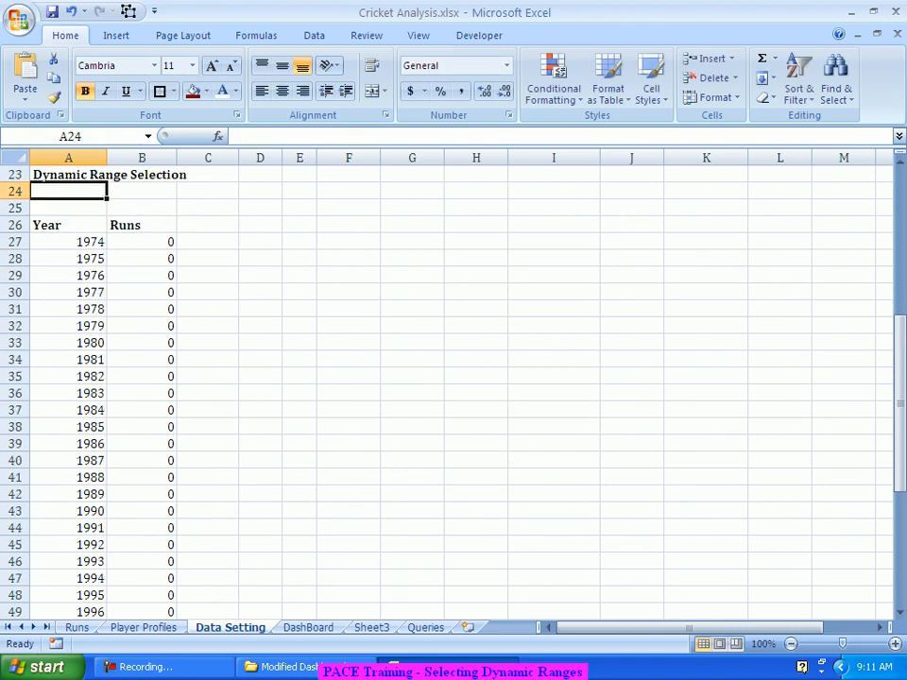
scroll(454, 378, "up", 3)
scroll(454, 378, "down", 6)
scroll(453, 378, "down", 2)
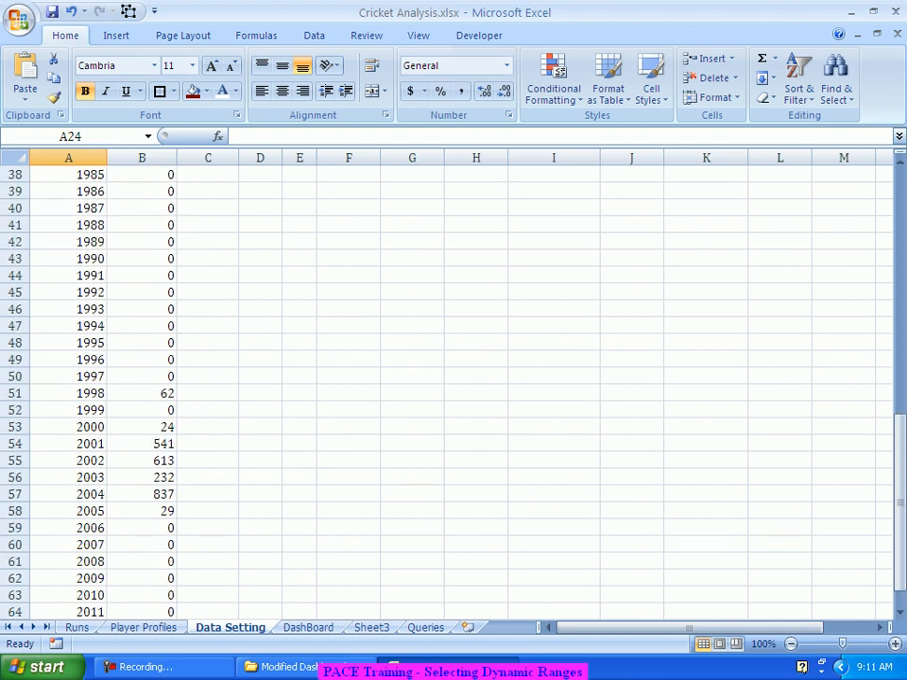
scroll(454, 378, "up", 4)
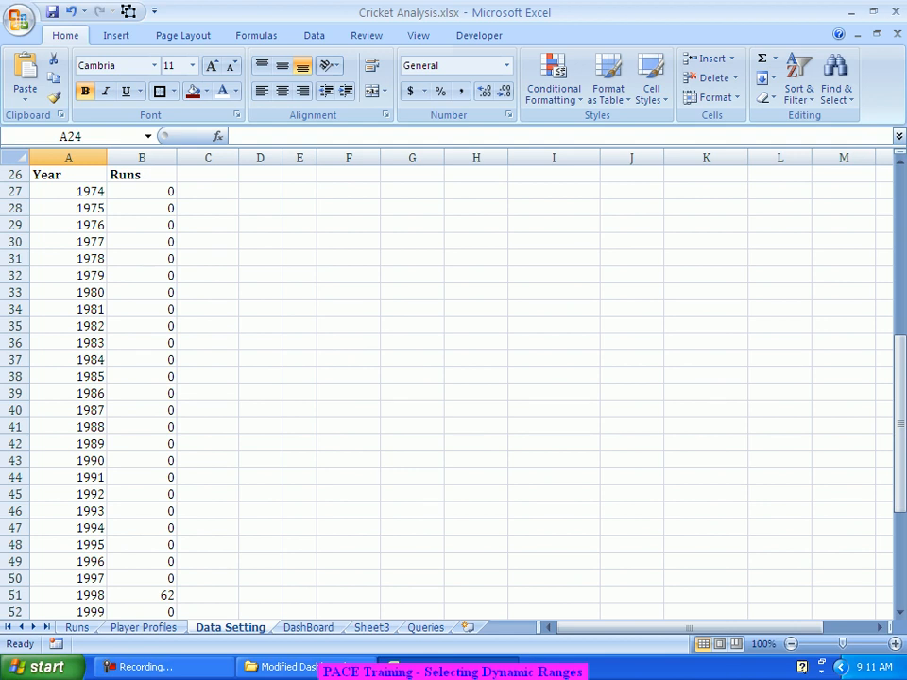
scroll(453, 378, "down", 5)
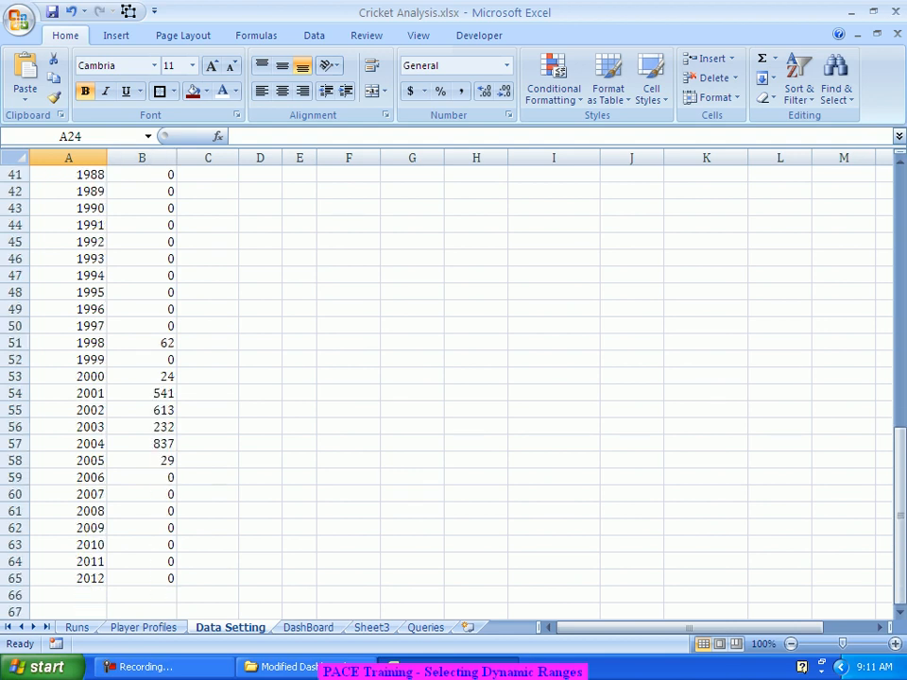
scroll(453, 378, "up", 7)
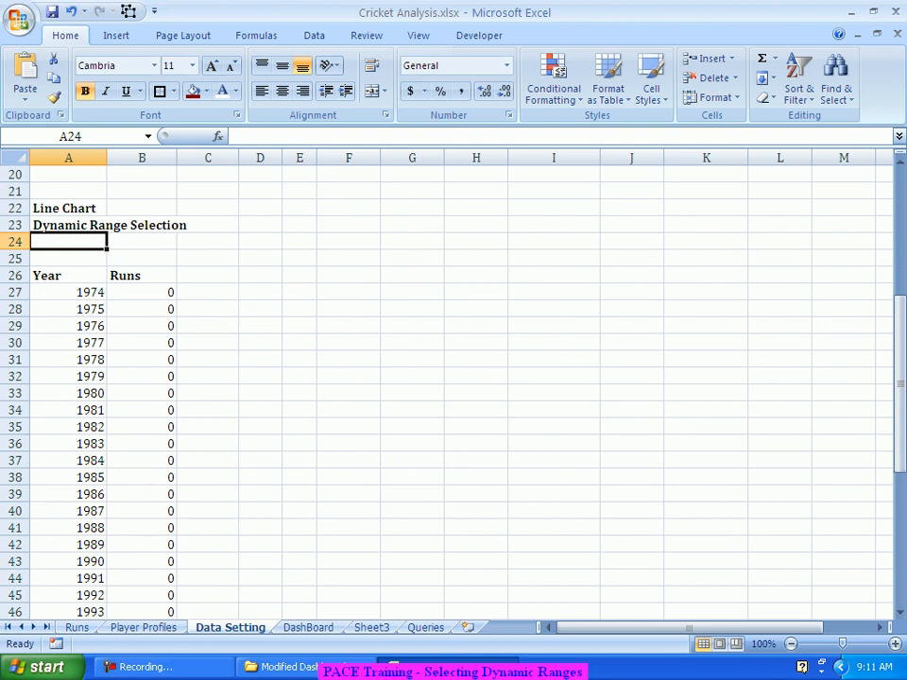
Enter the labels "Debut Year" in C35 and "Year Last Played" in C36.
left_click(208, 427)
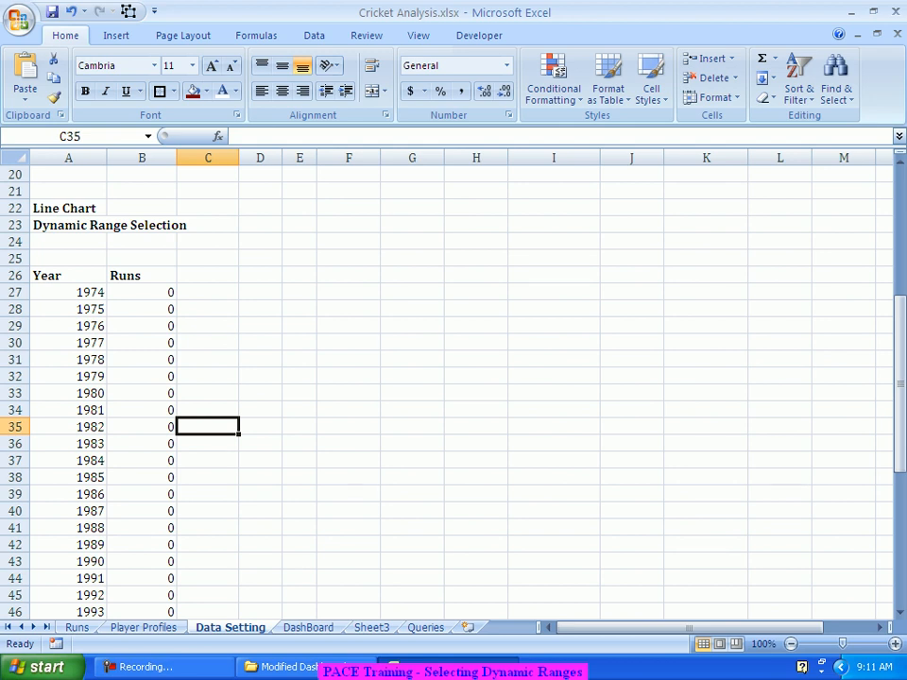
type("Debut Year")
key("Return")
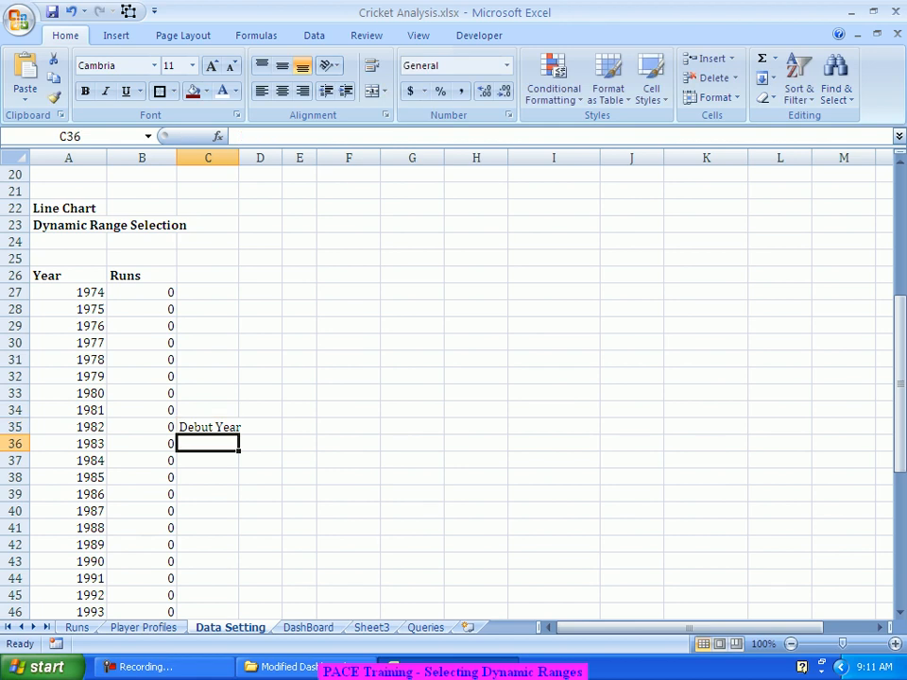
type("Year")
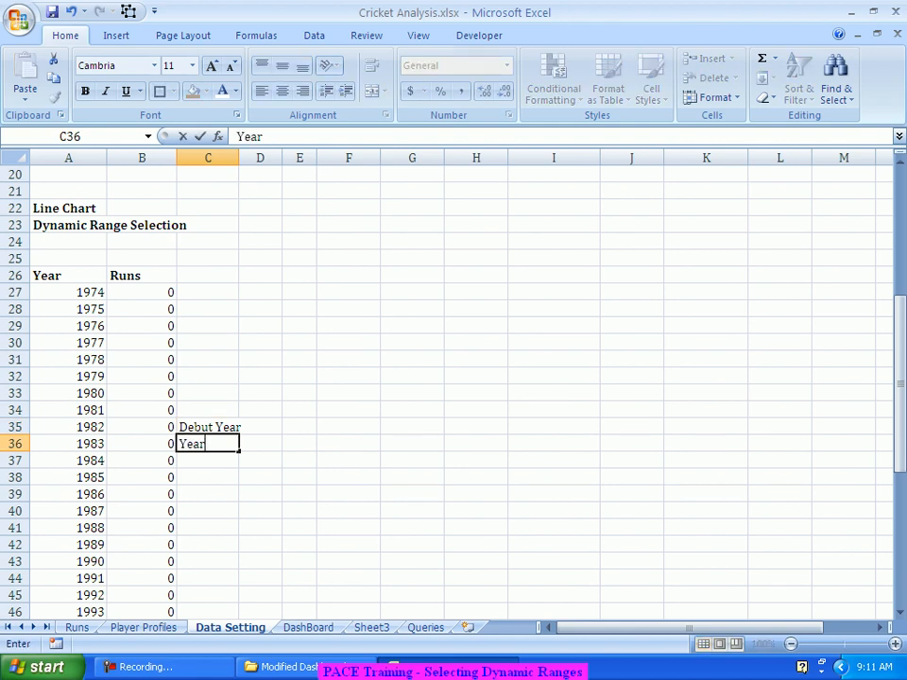
type(" Last Played")
left_click(258, 476)
Merge and center C35:D35 and C36:D36 separately so each label spans two columns.
left_click_drag(206, 427, 260, 427)
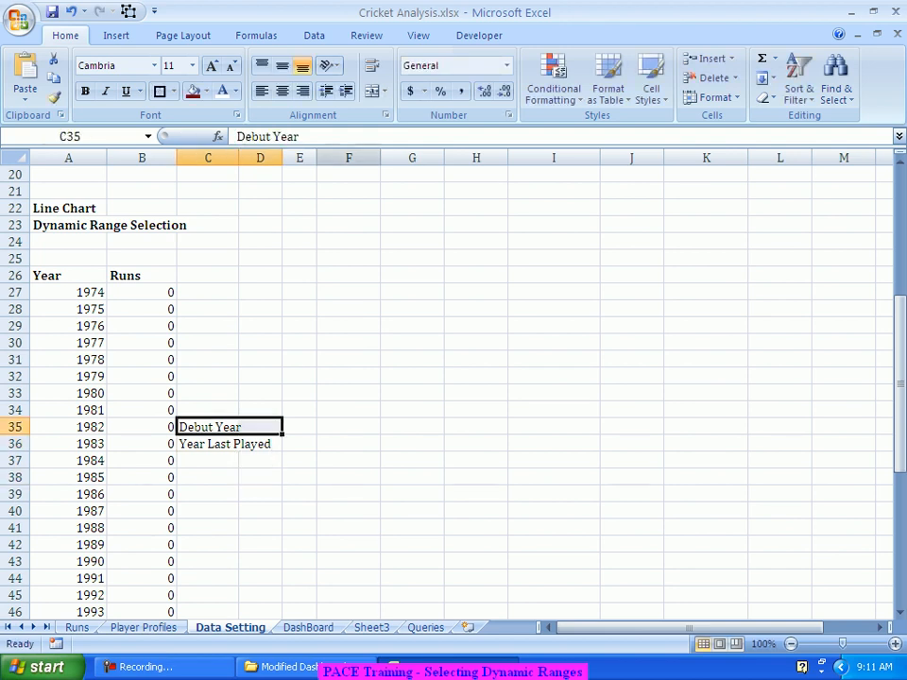
left_click(372, 91)
left_click_drag(193, 443, 260, 443)
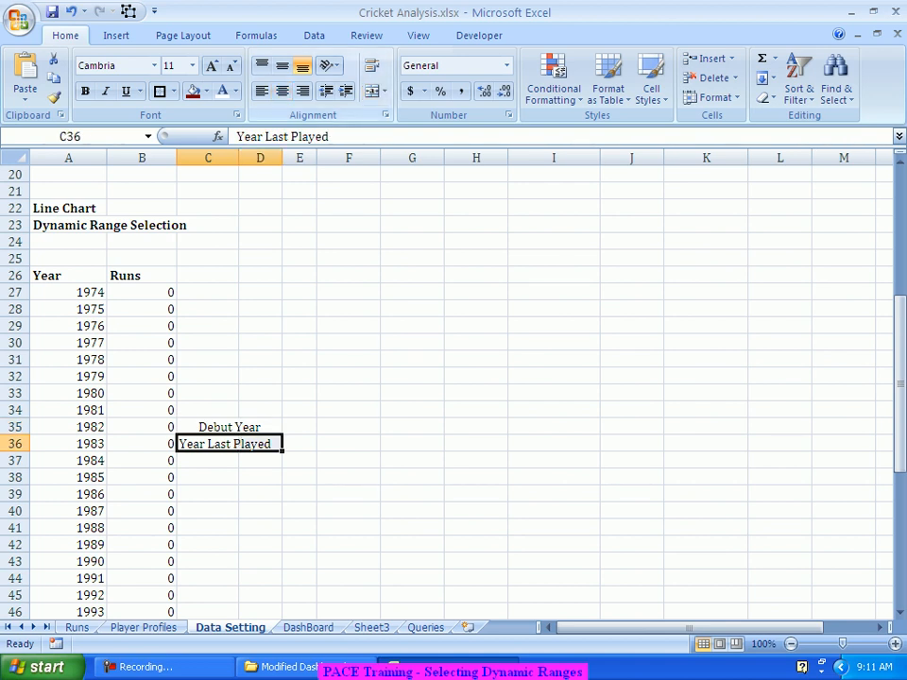
left_click(371, 91)
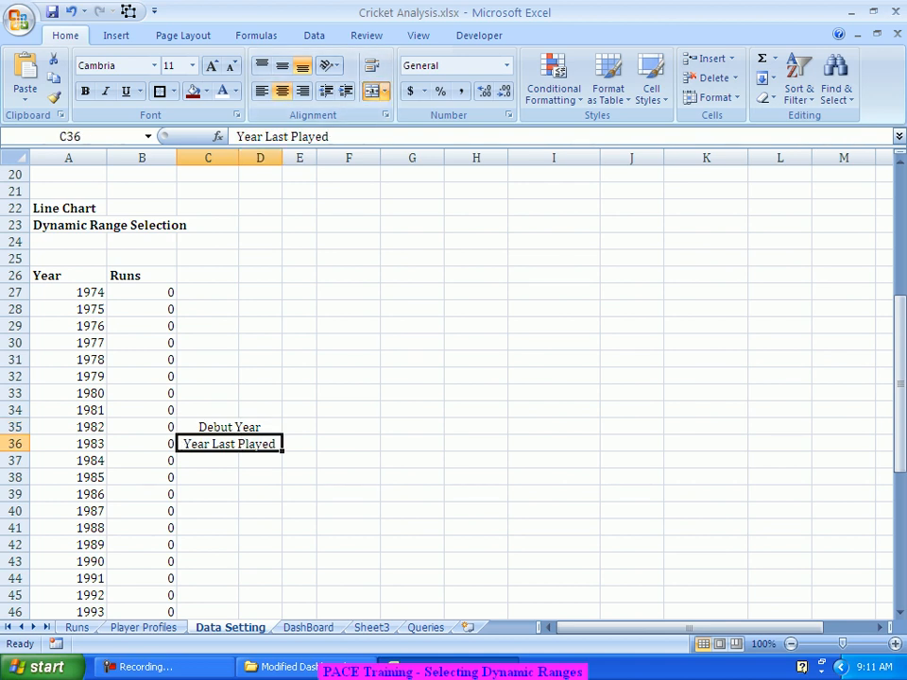
Left-align the merged Debut Year and Year Last Played labels.
left_click_drag(229, 427, 229, 443)
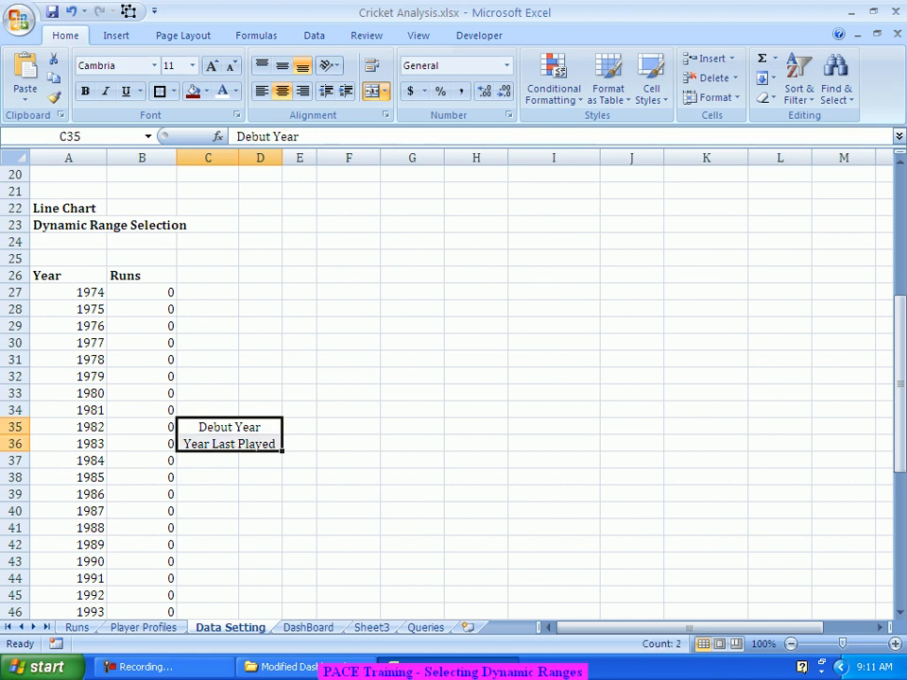
left_click(262, 90)
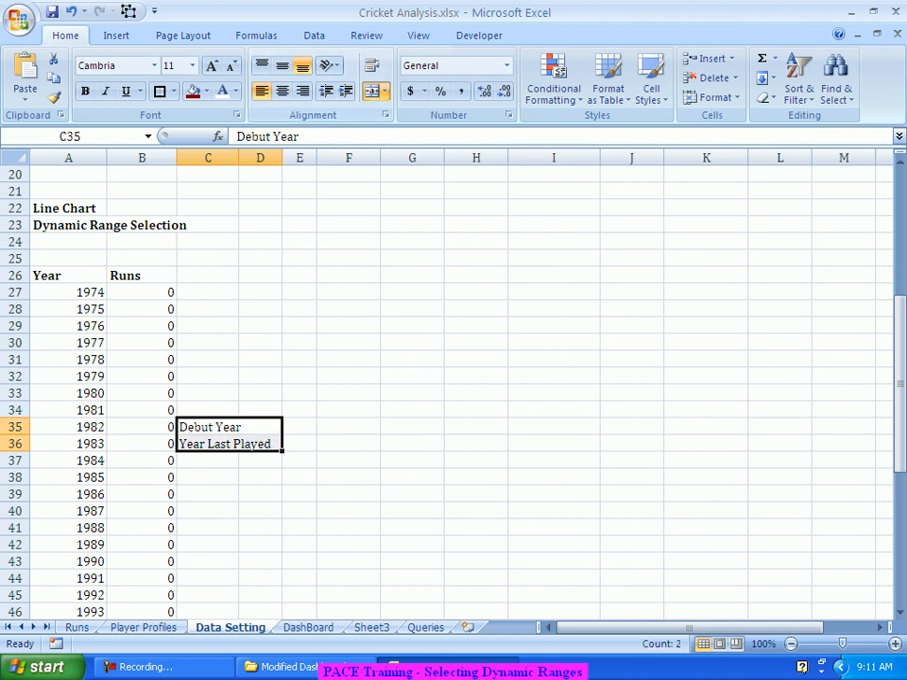
left_click(300, 393)
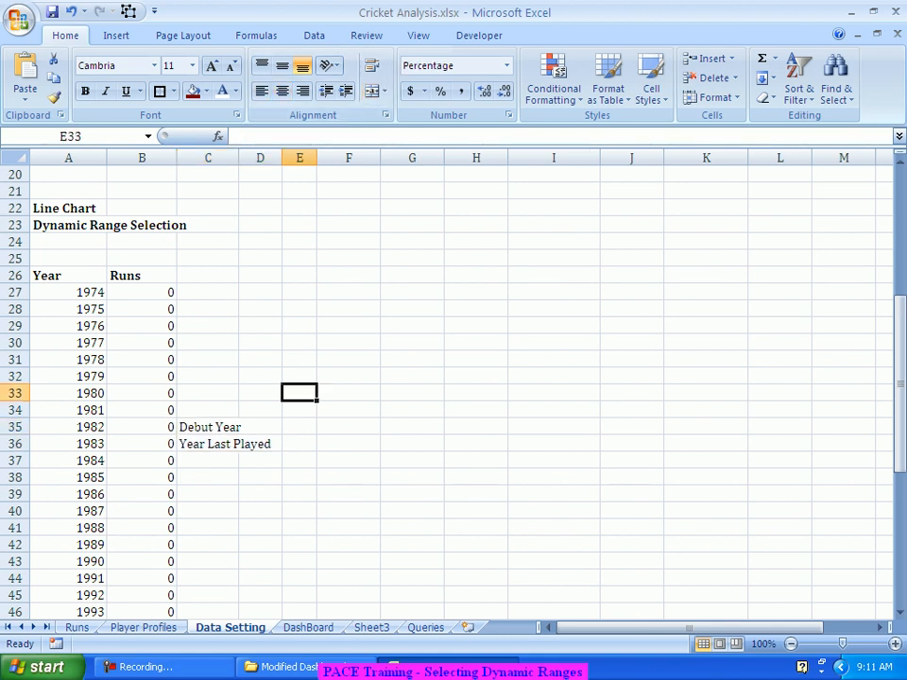
Select the cell beside the Debut Year label, and check the player and year data on the Runs sheet.
left_click(229, 427)
left_click(299, 427)
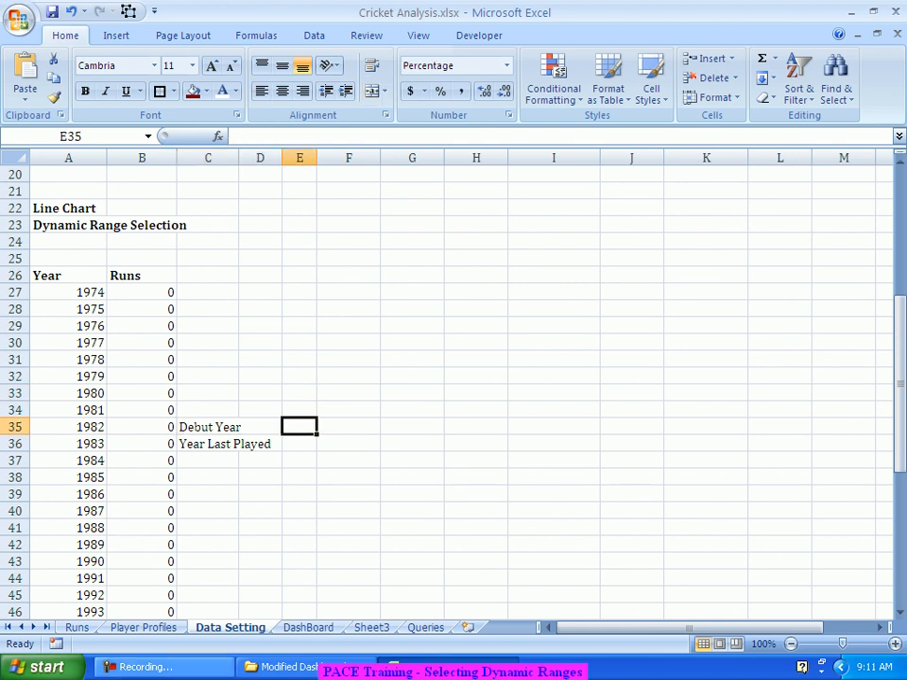
left_click(76, 628)
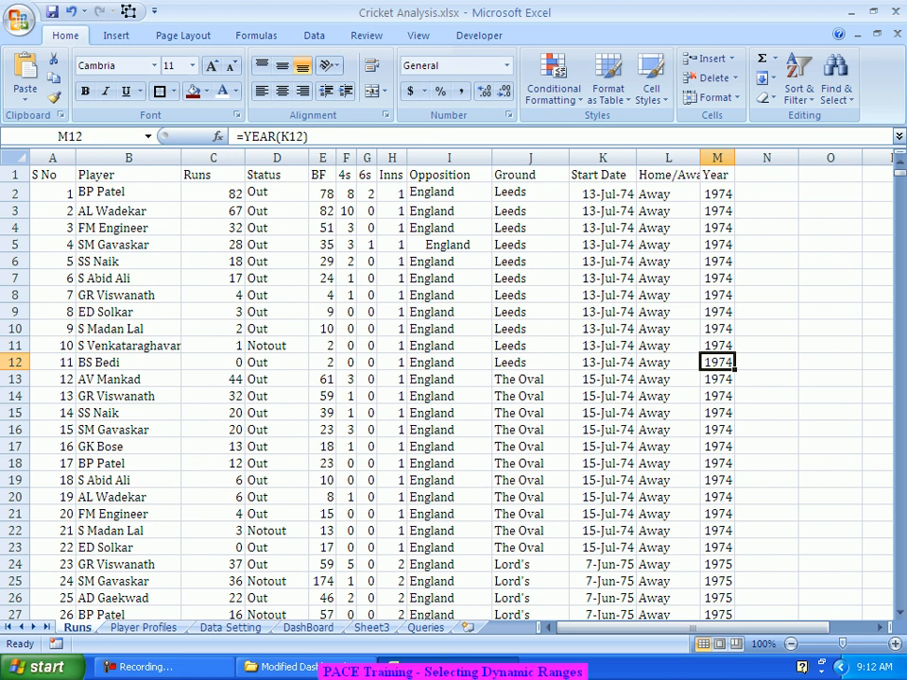
left_click(129, 531)
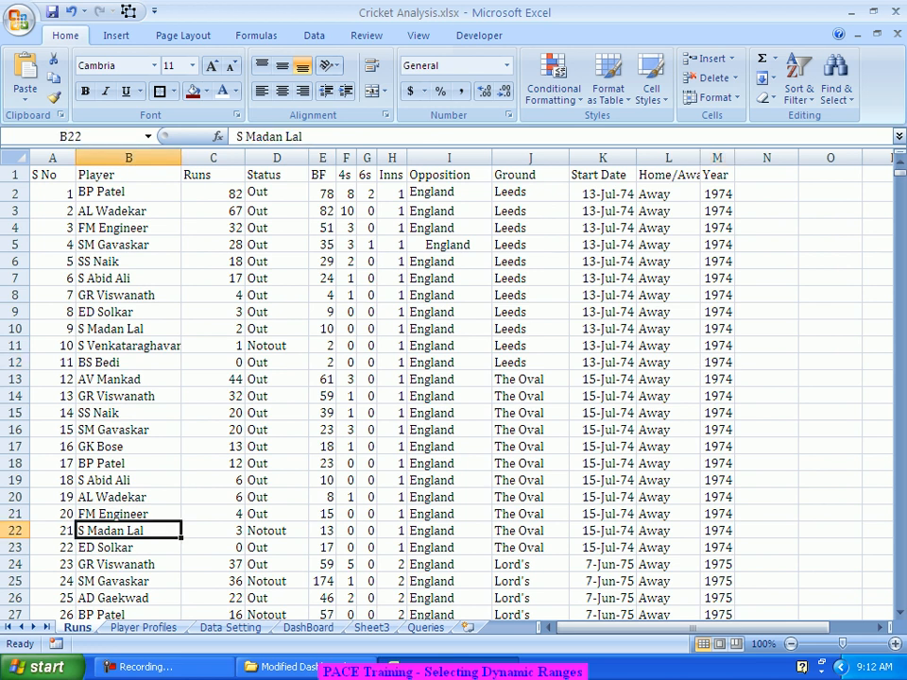
Start a MATCH formula in the Debut Year cell E35 of the Data Setting sheet with DashBoard!C1 as the lookup value.
key("ctrl+Right")
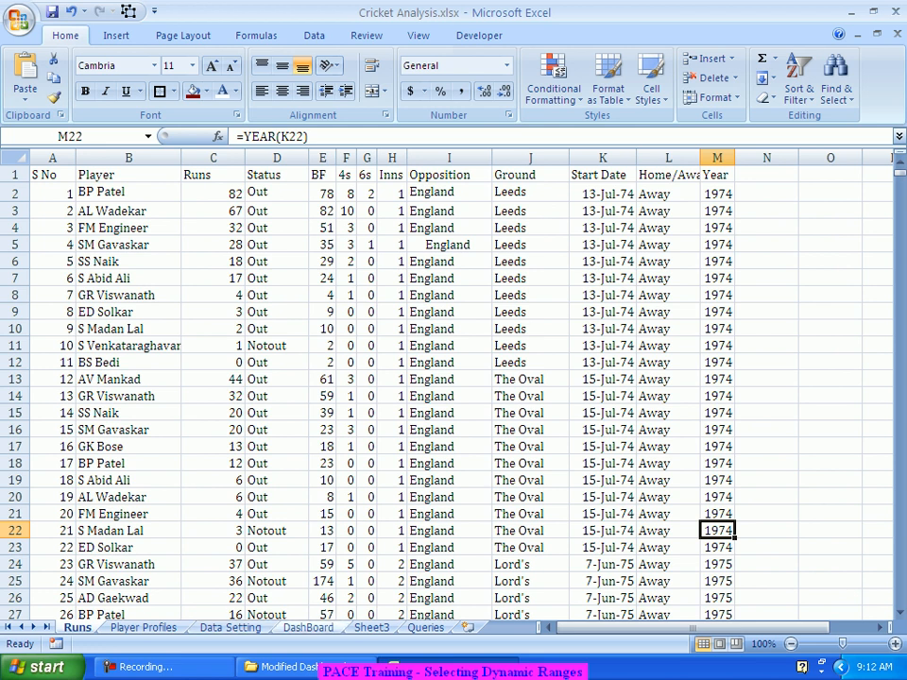
left_click(231, 627)
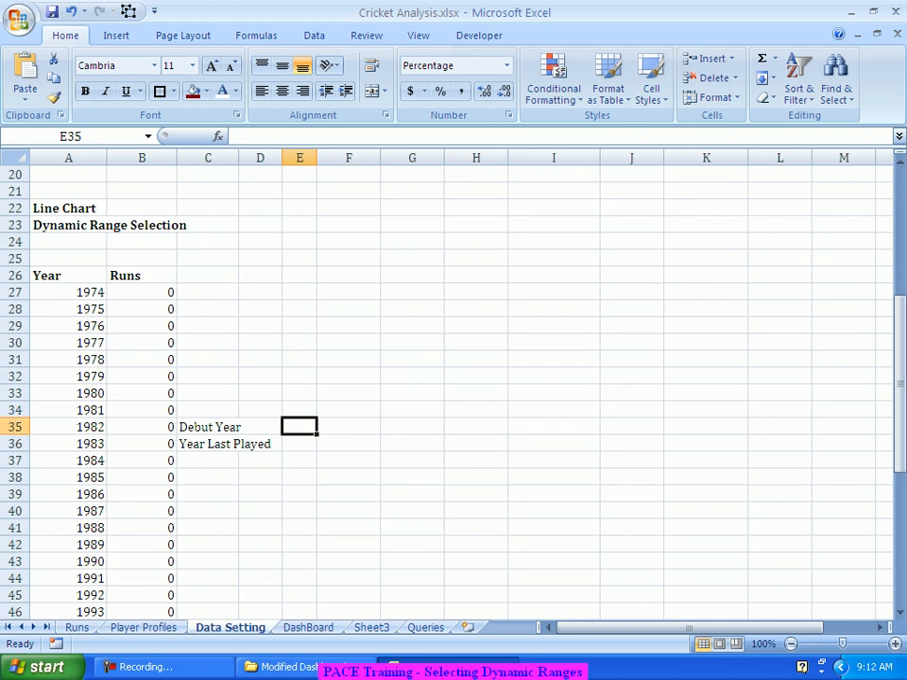
type("=")
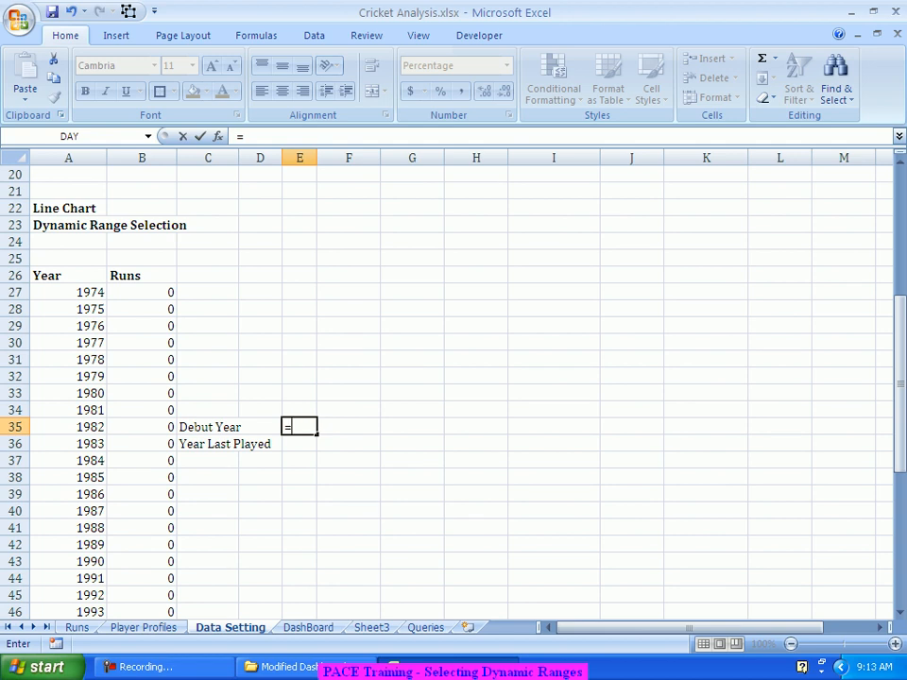
type("Ma")
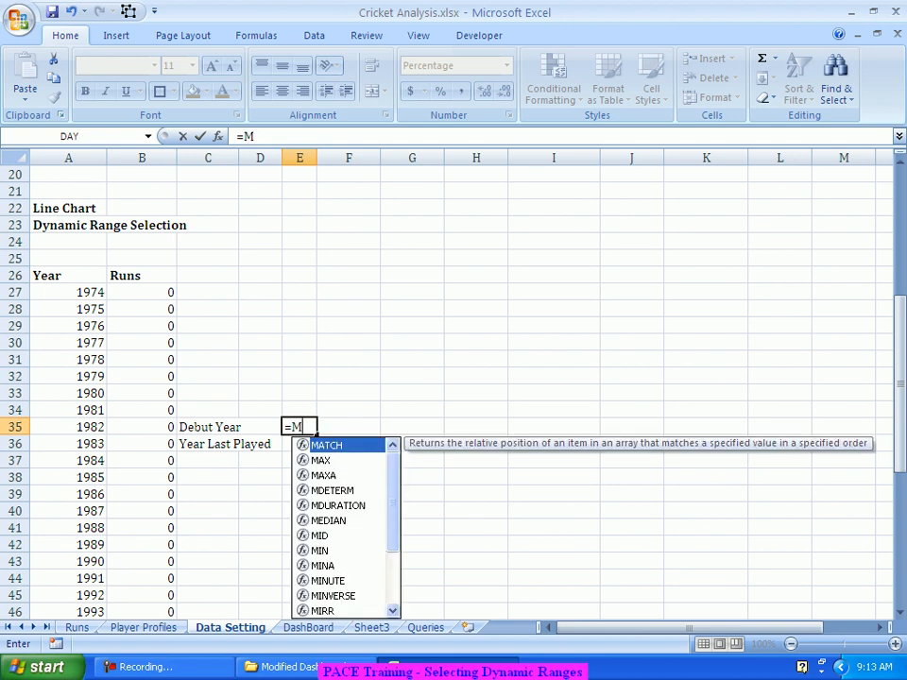
key("Tab")
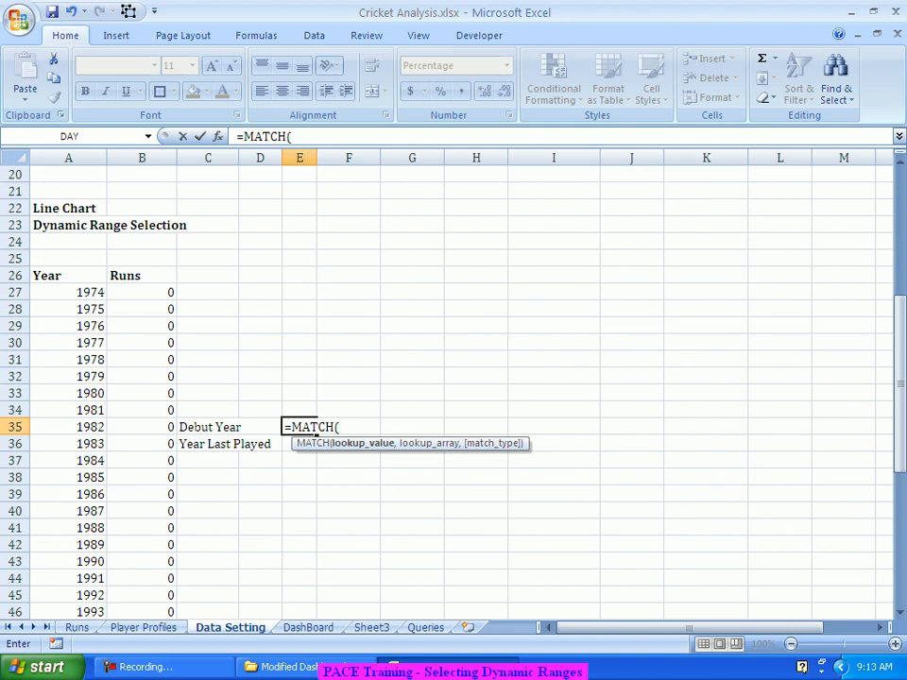
scroll(453, 378, "up", 1)
scroll(454, 378, "down", 1)
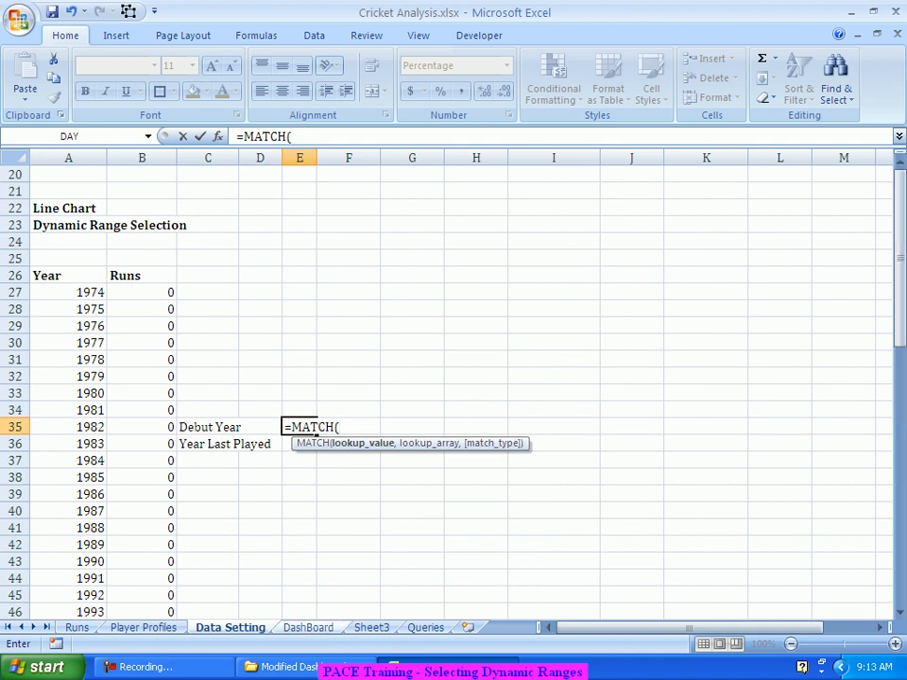
left_click(308, 627)
left_click(196, 175)
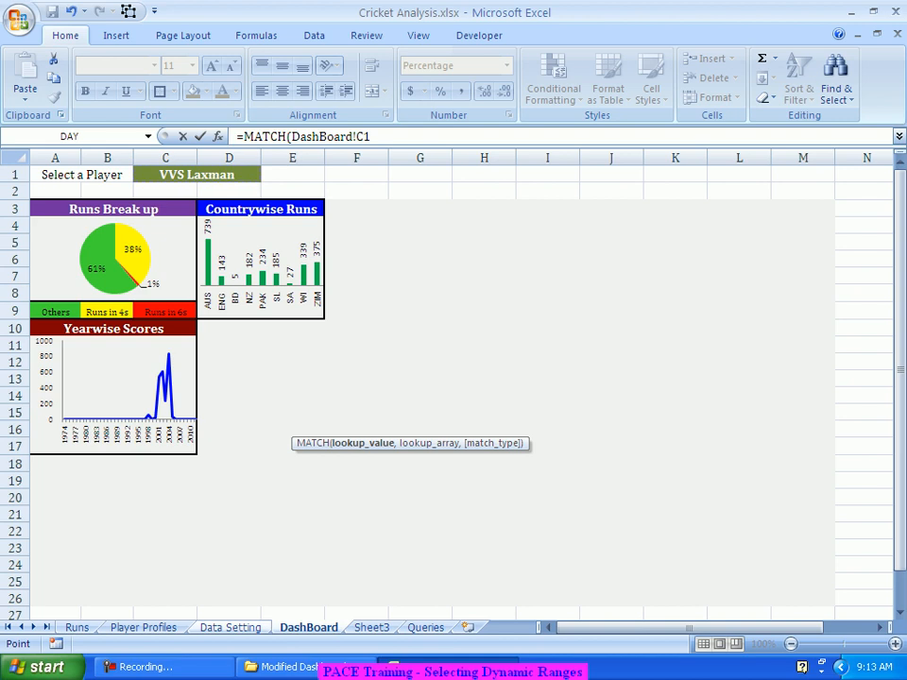
Complete the MATCH formula with Runs!B:B as the lookup array and 0 for an exact match.
type(",")
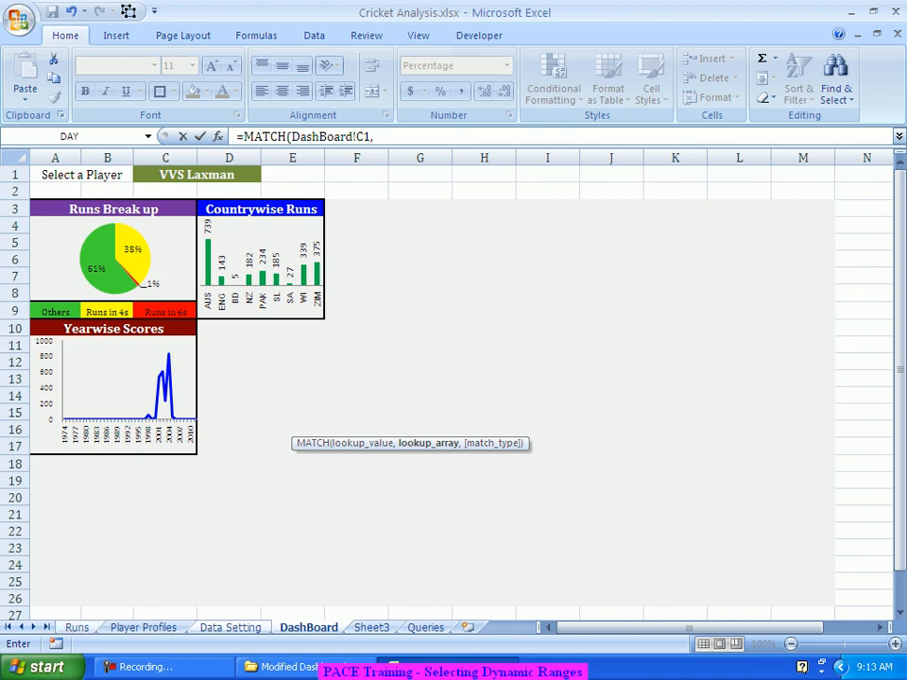
left_click(77, 627)
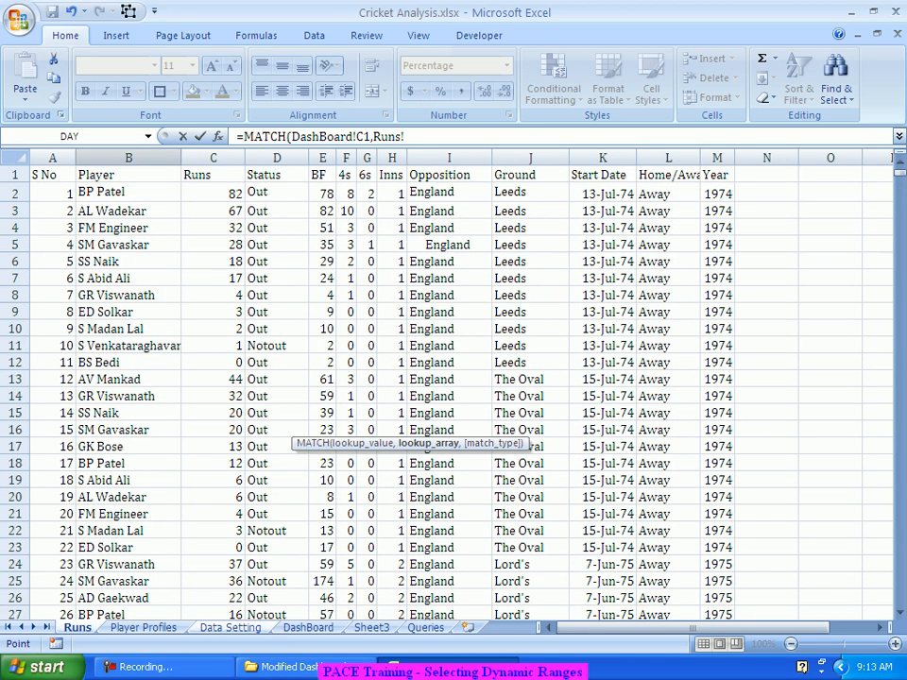
left_click(128, 157)
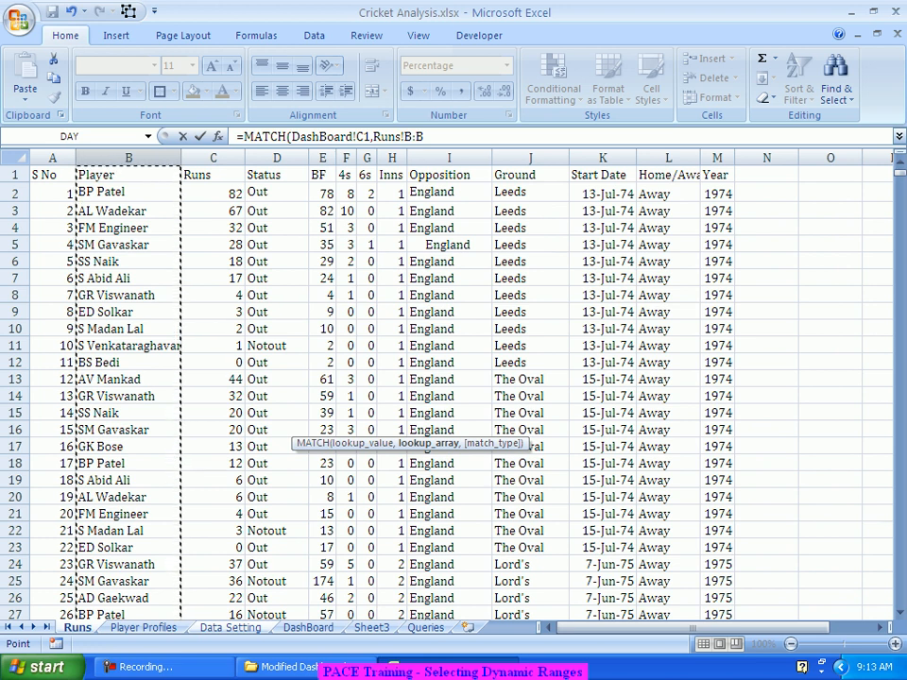
type(",")
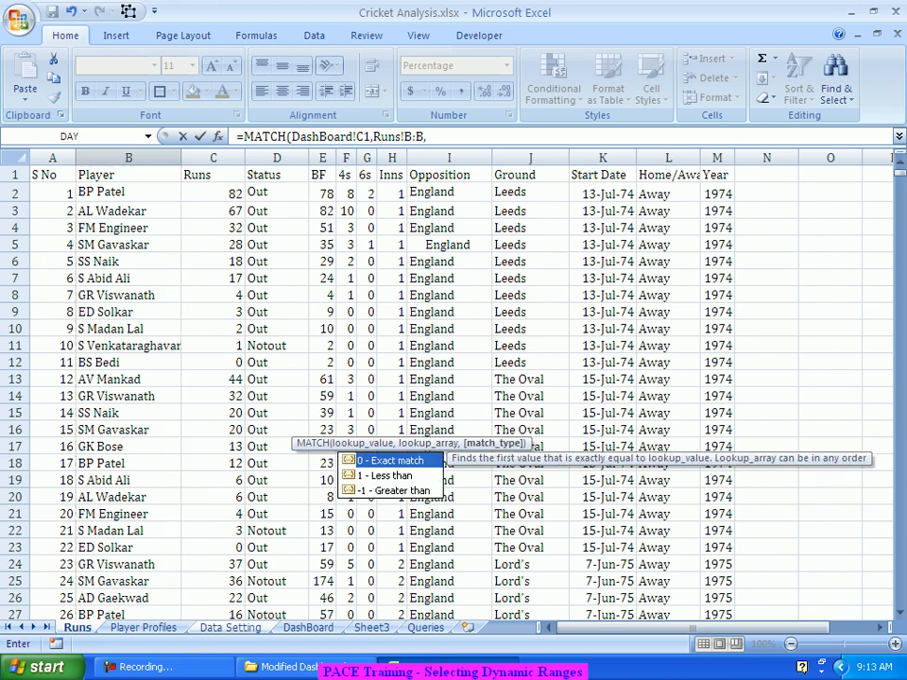
type("0)")
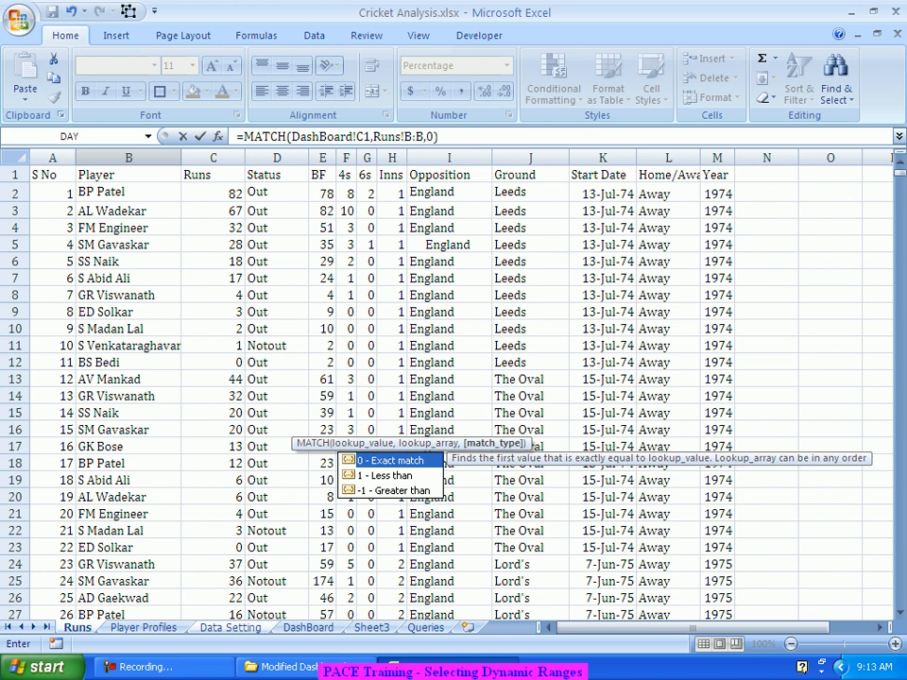
key("Escape")
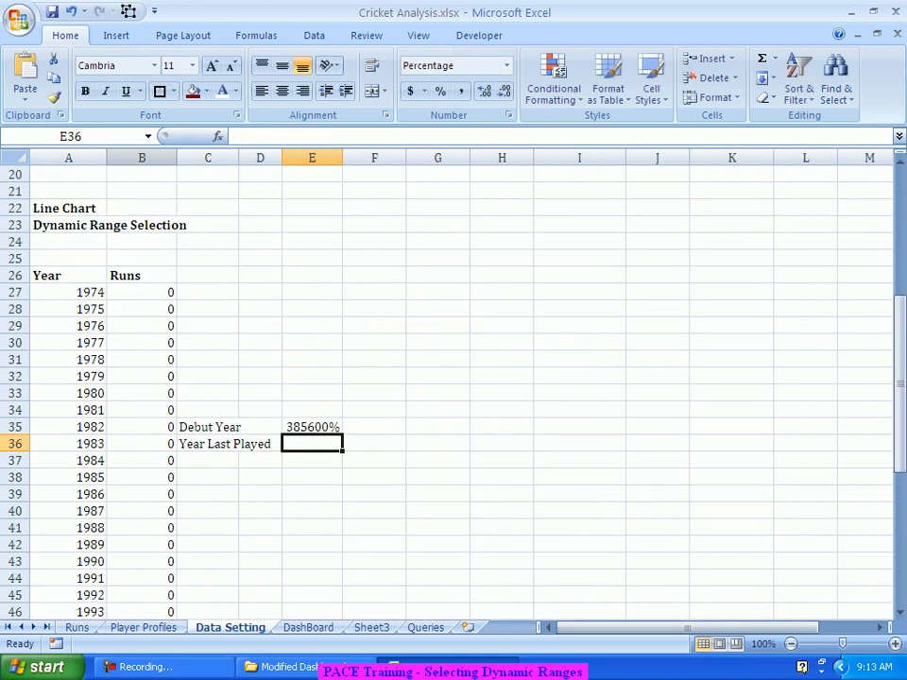
Change the number format of the Debut Year cell E35 to General.
left_click(311, 427)
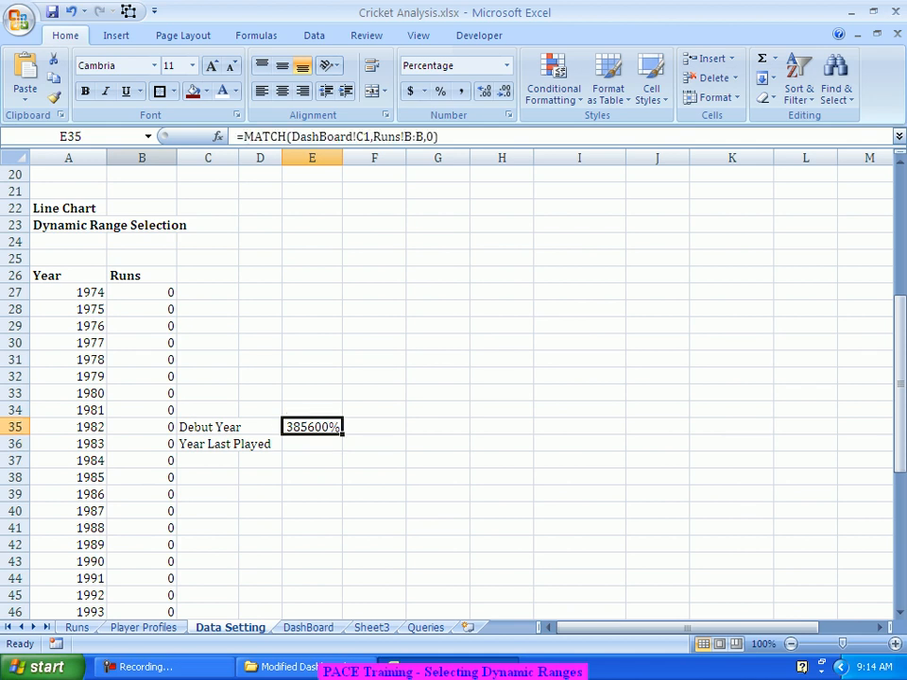
right_click(309, 429)
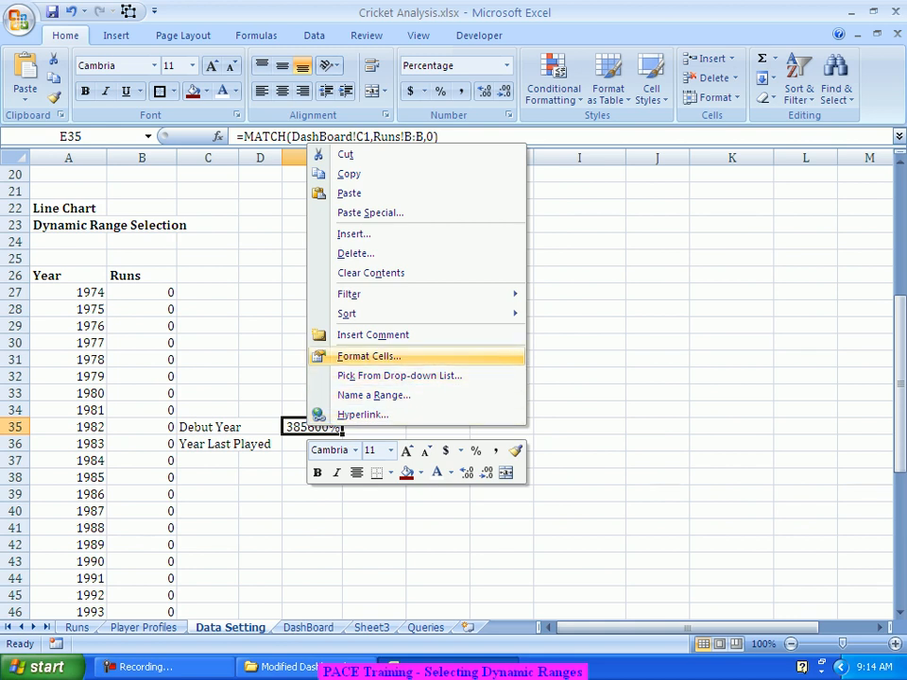
left_click(369, 357)
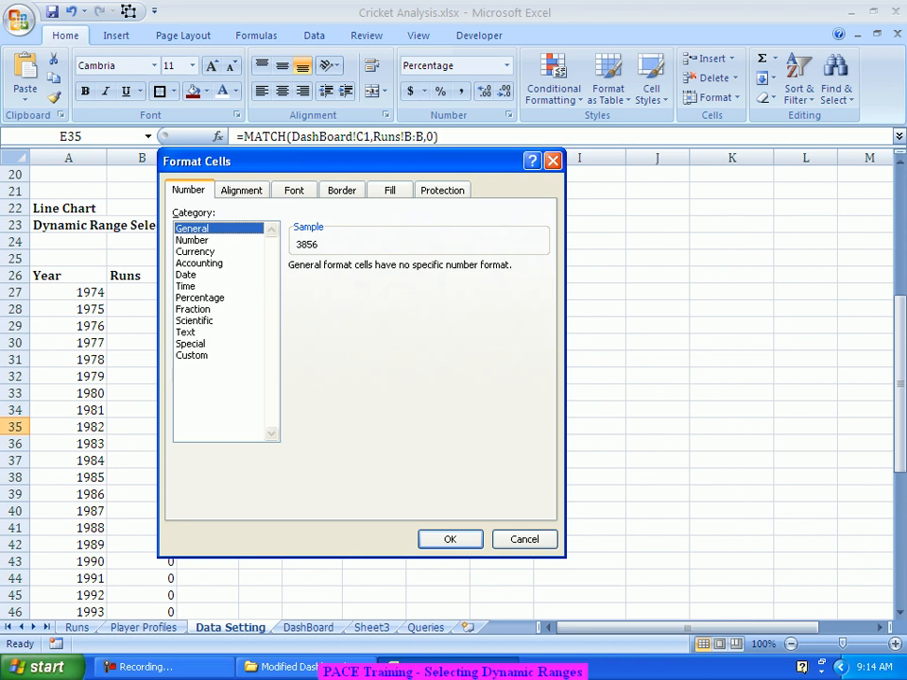
key("Return")
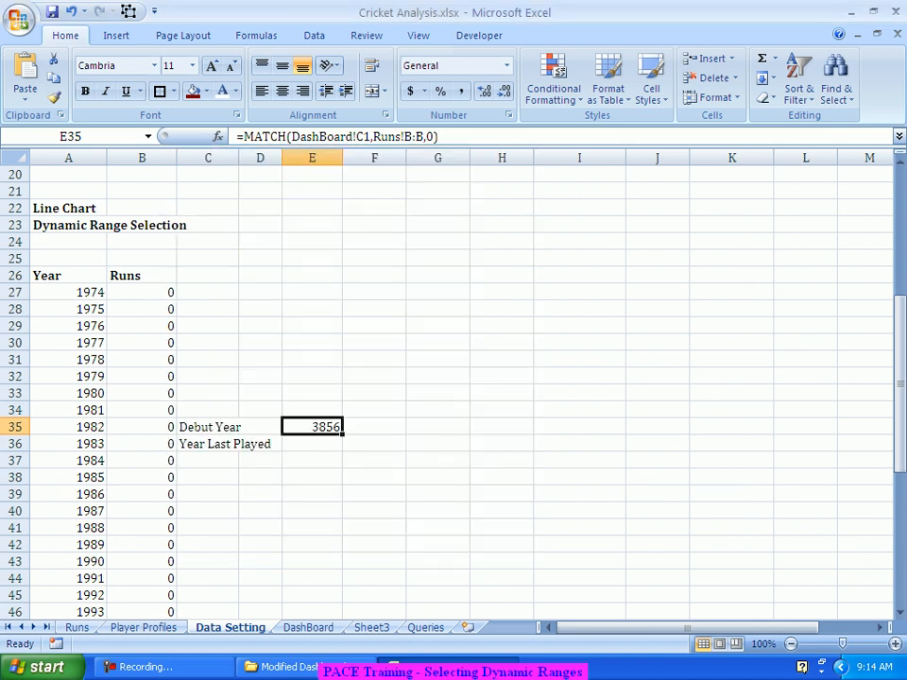
left_click(437, 494)
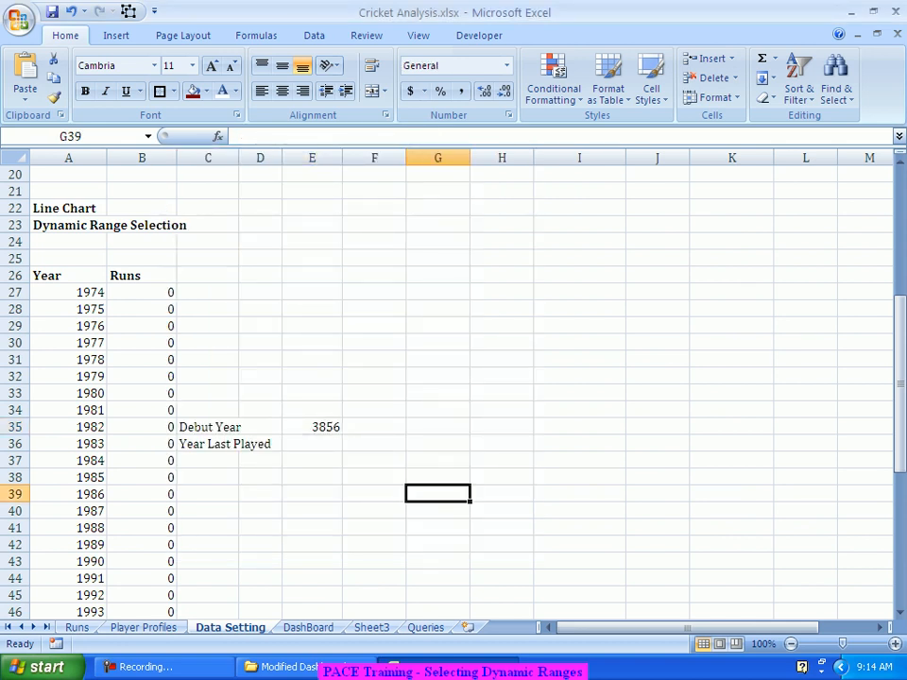
Go to cell B3756 on the Runs sheet, and recheck the Debut Year match result on the Data Setting sheet.
left_click(312, 427)
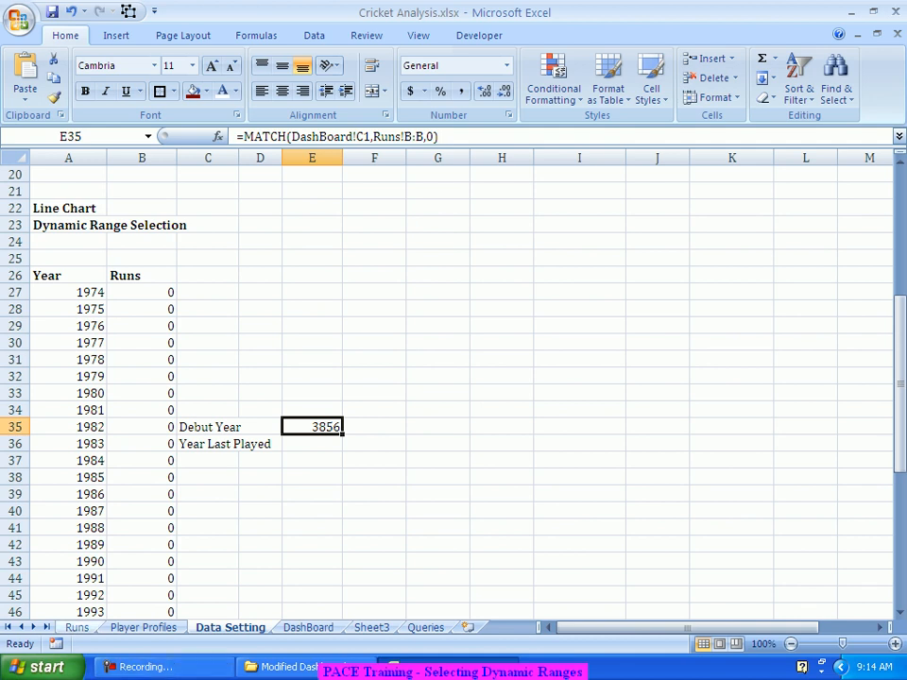
left_click(77, 627)
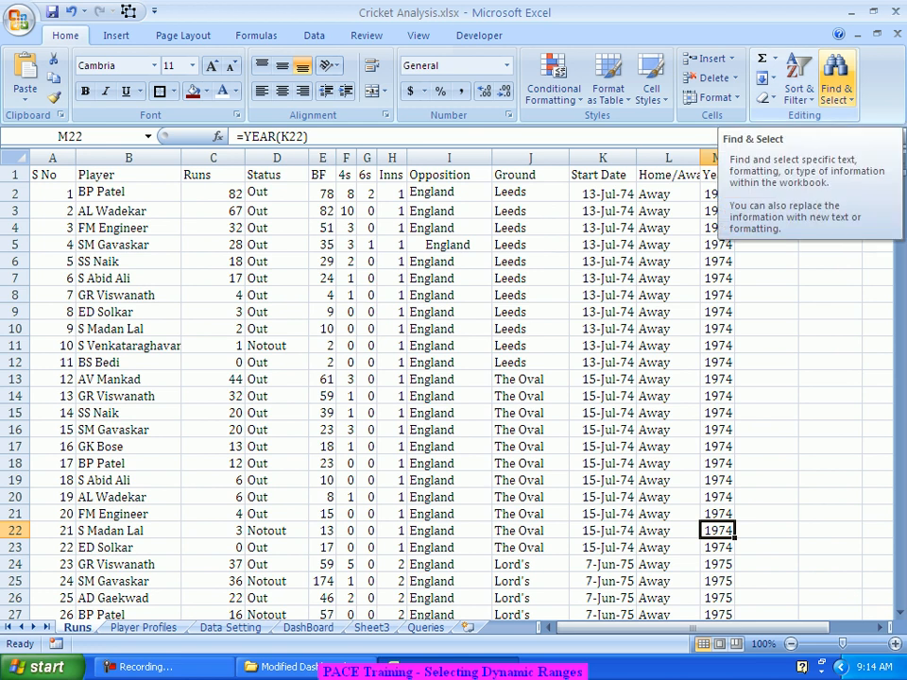
left_click(835, 87)
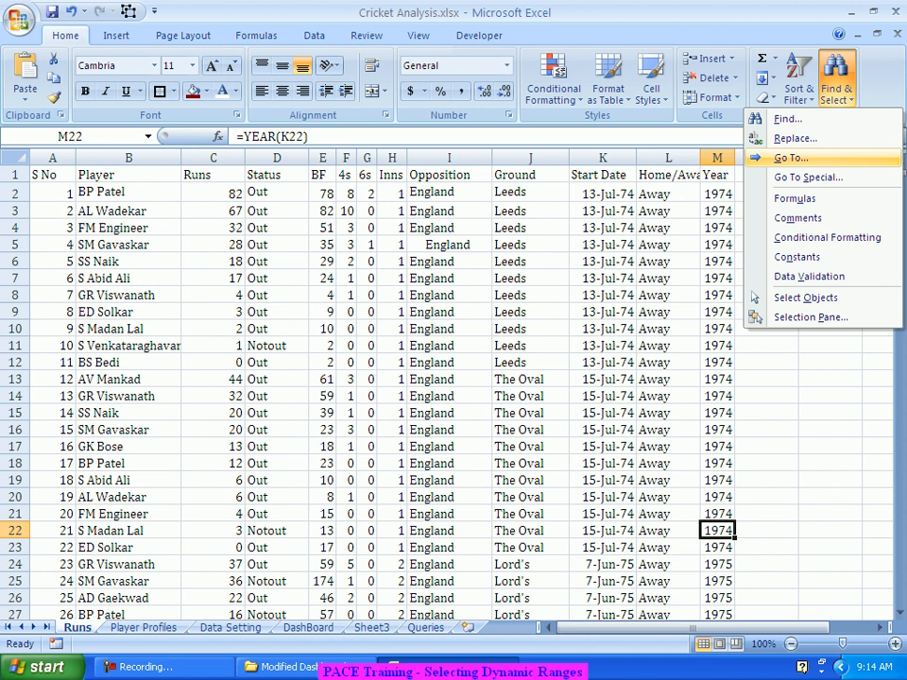
left_click(790, 158)
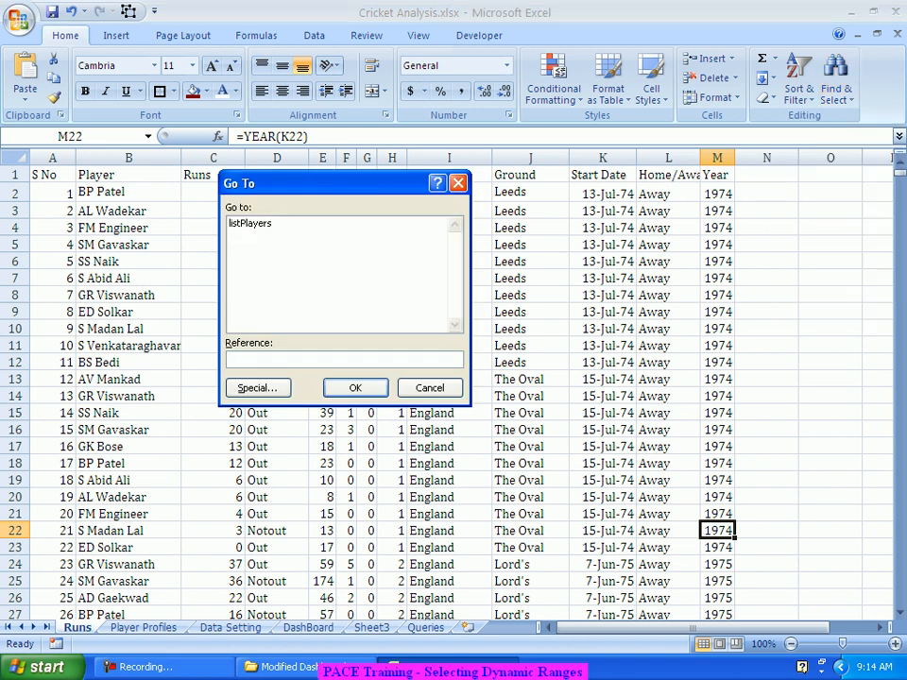
type("B3756")
key("Return")
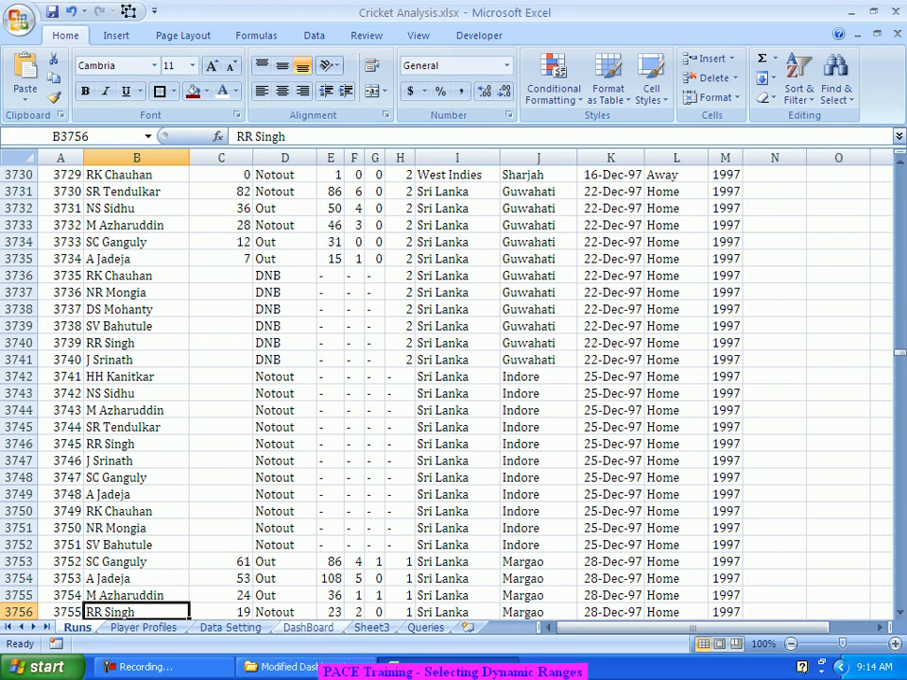
key("ctrl+Page_Down")
key("ctrl+Page_Down")
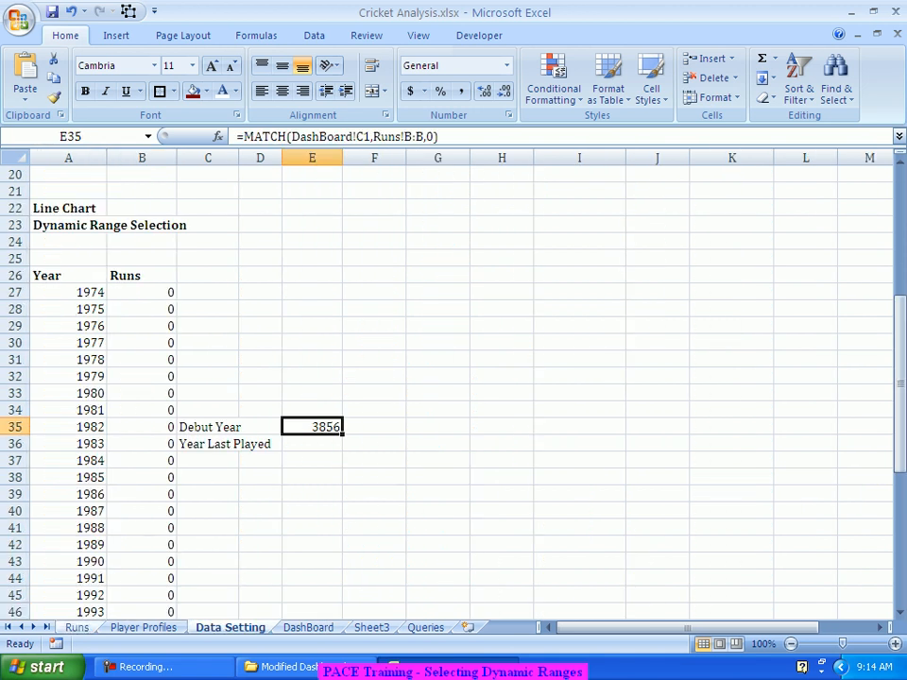
key("ctrl+Page_Up")
key("ctrl+Page_Up")
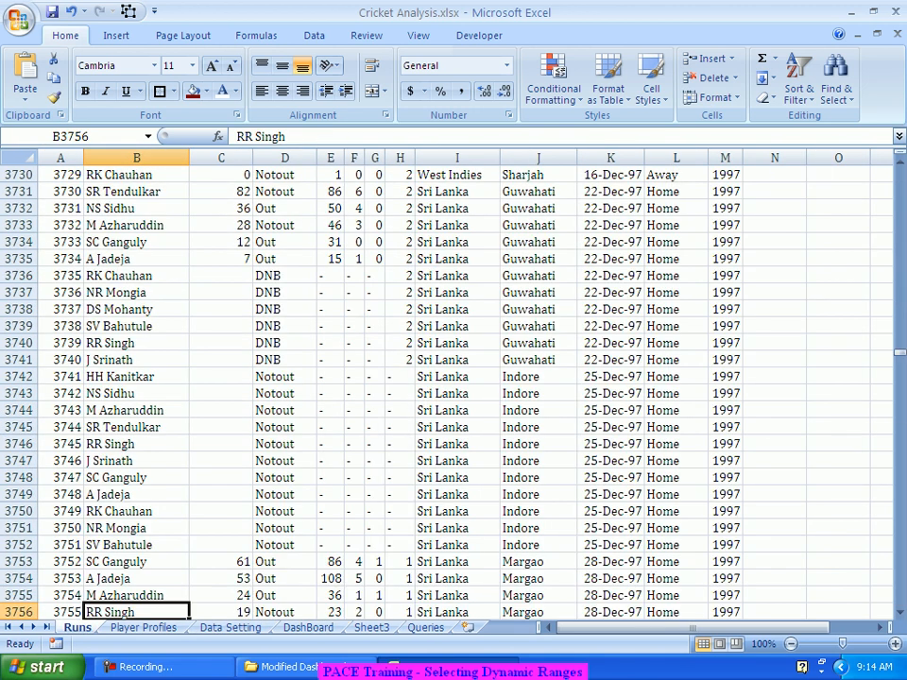
Go to cell B3856 on the Runs sheet, and examine that row through to its Year column.
left_click(837, 83)
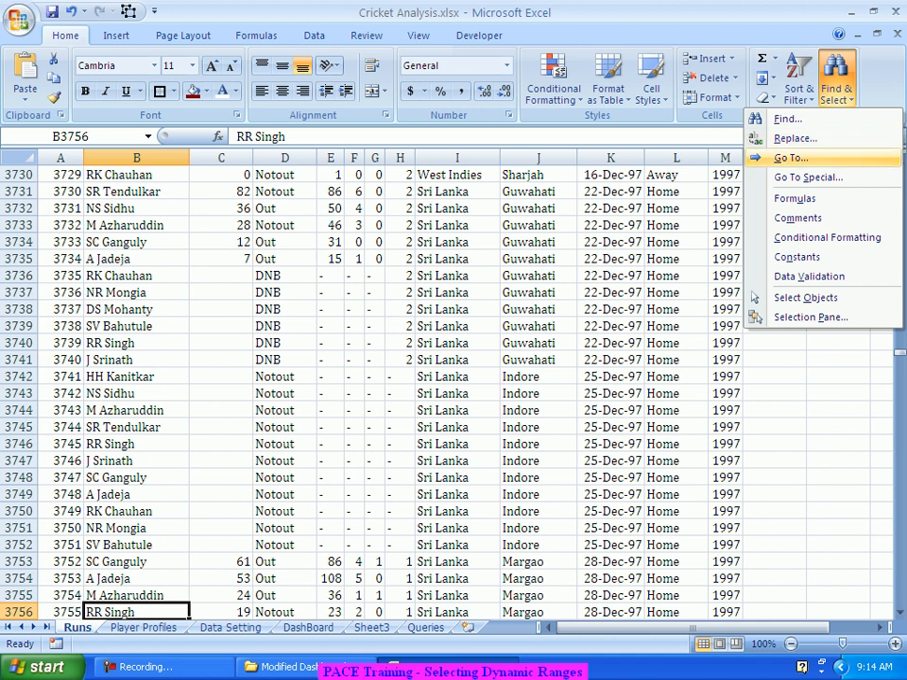
left_click(790, 157)
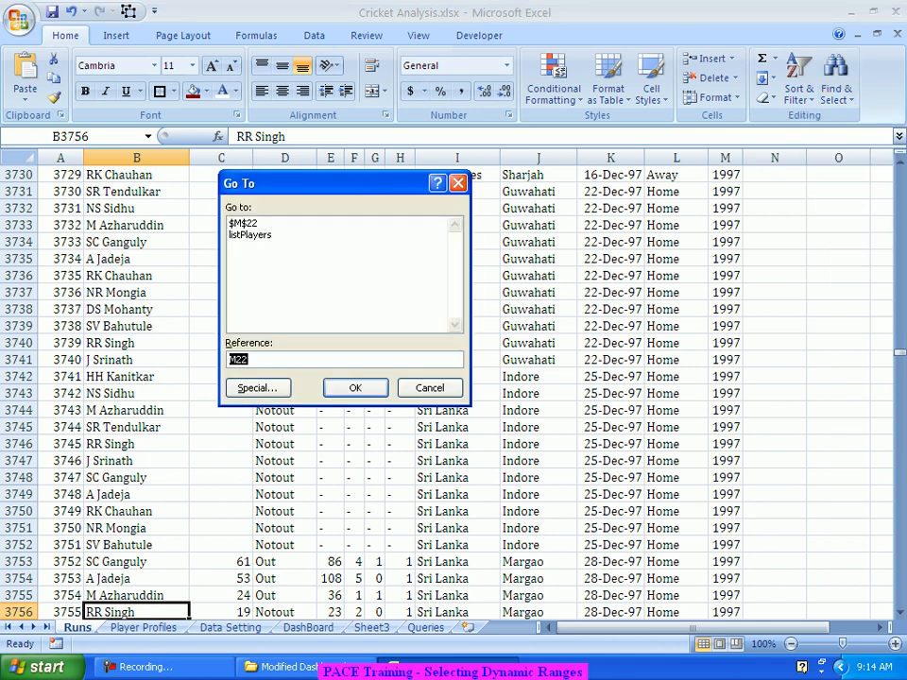
type("B3856")
key("Return")
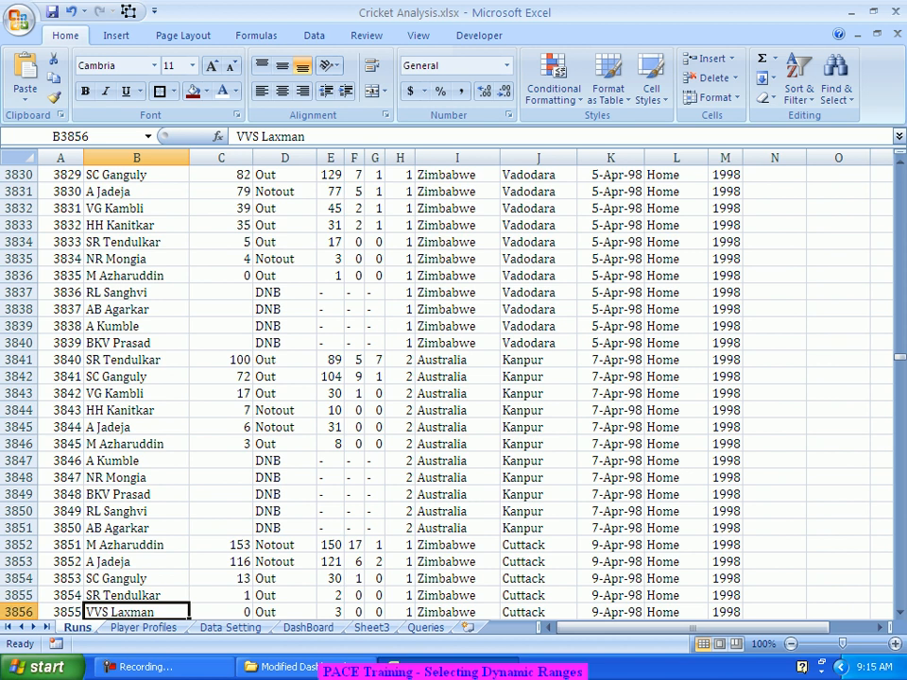
left_click(19, 612)
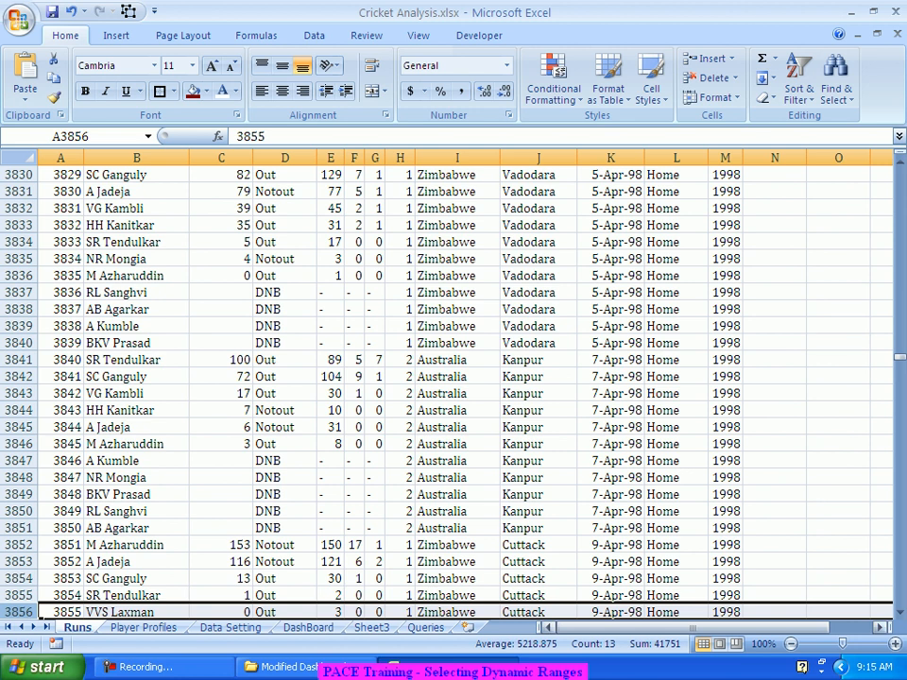
key("ctrl+Right")
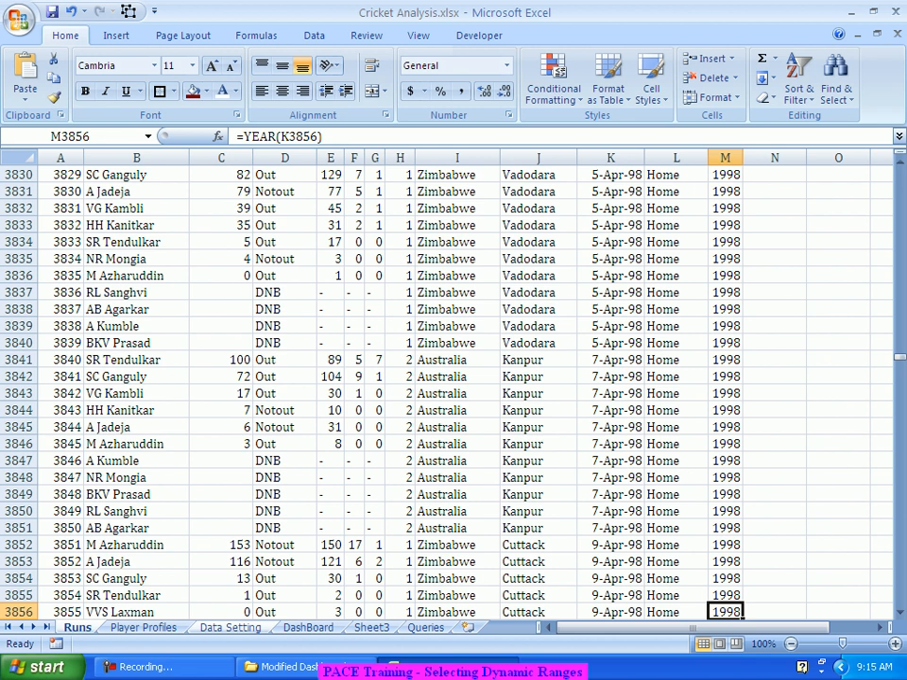
Wrap the Debut Year MATCH formula in E35 of Data Setting in an INDEX function with Runs!M:M as the array.
key("ctrl+Page_Down")
key("ctrl+Page_Down")
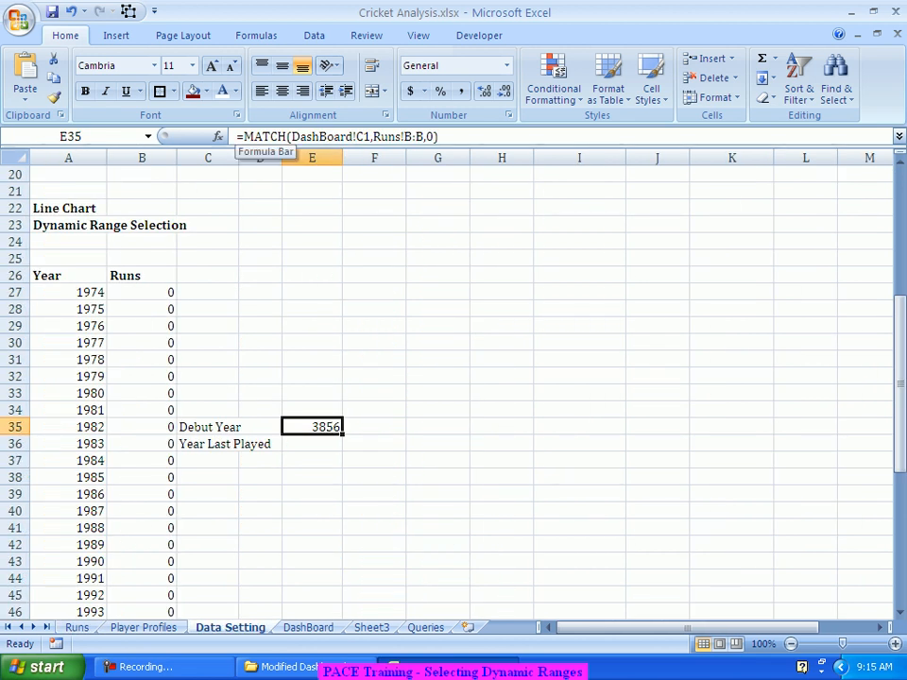
left_click(242, 136)
type("Ind")
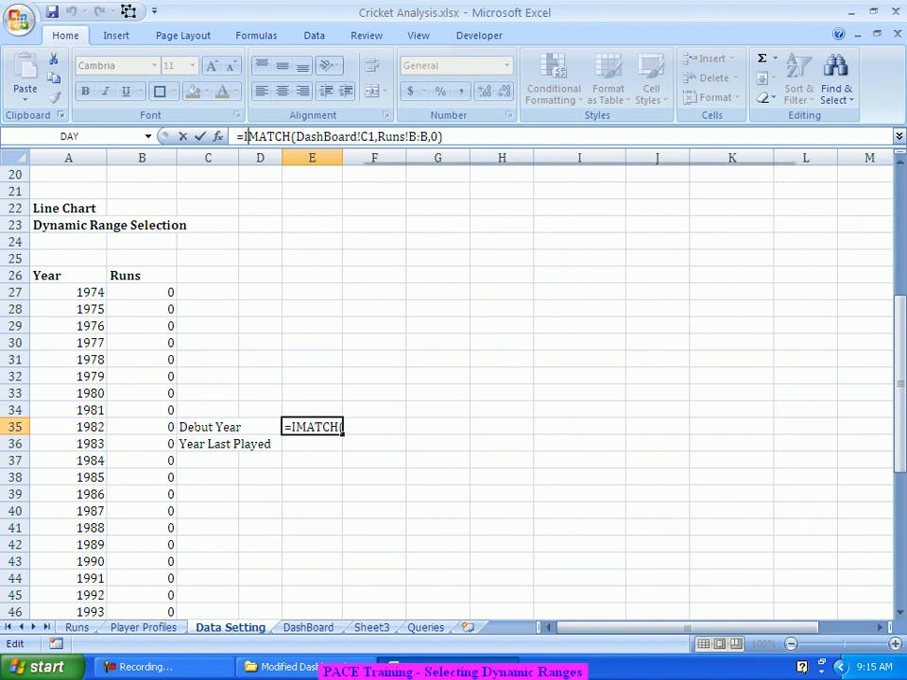
type("ex(")
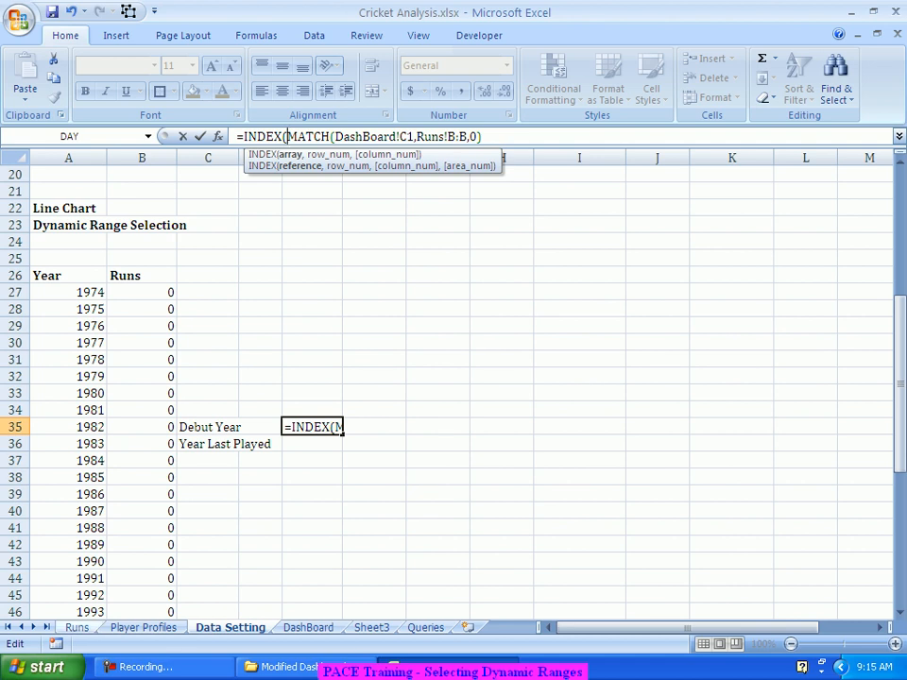
left_click(76, 628)
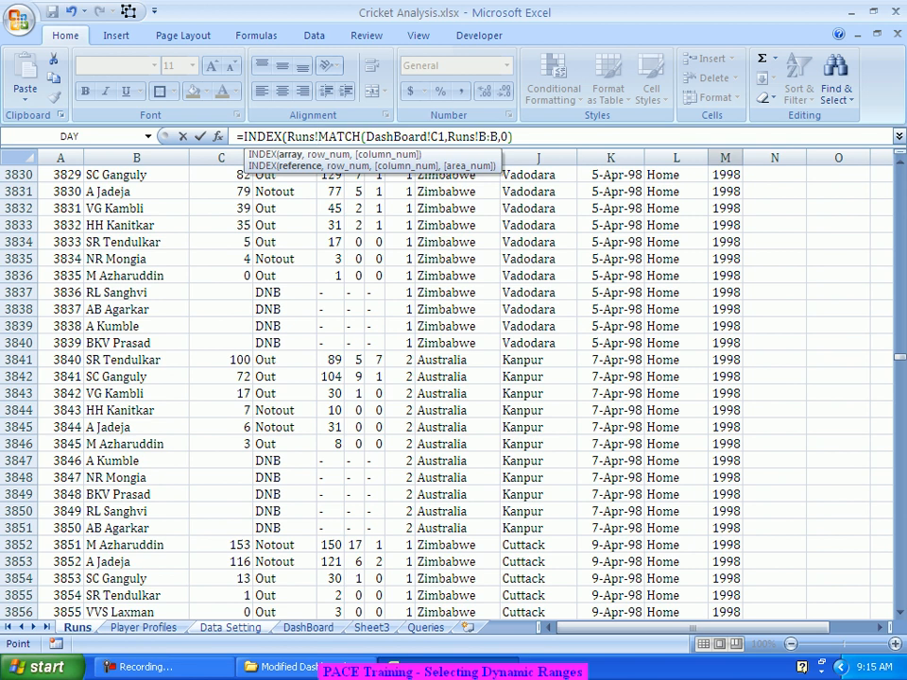
left_click(725, 158)
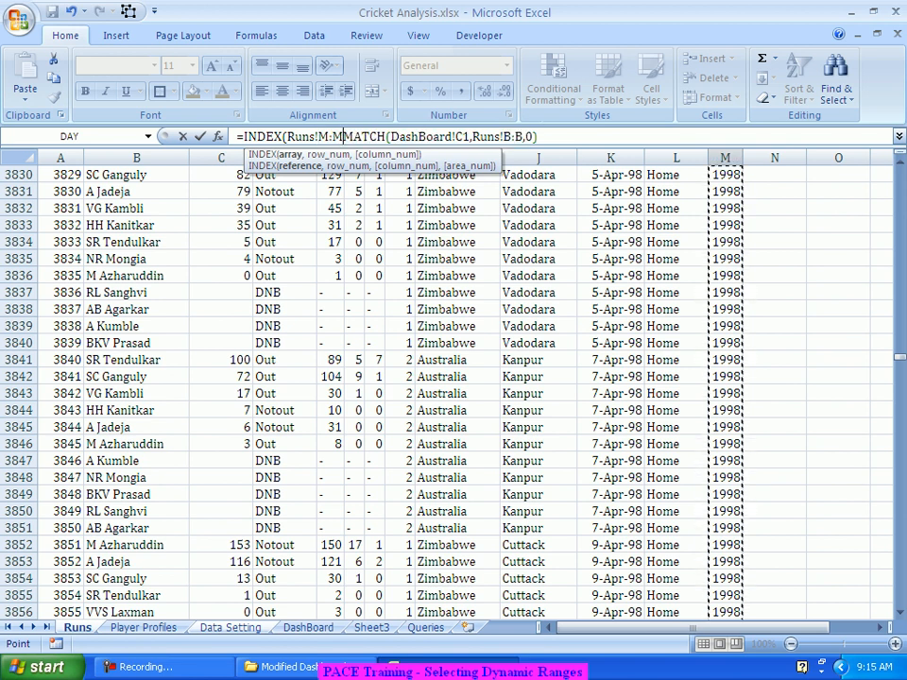
type(",")
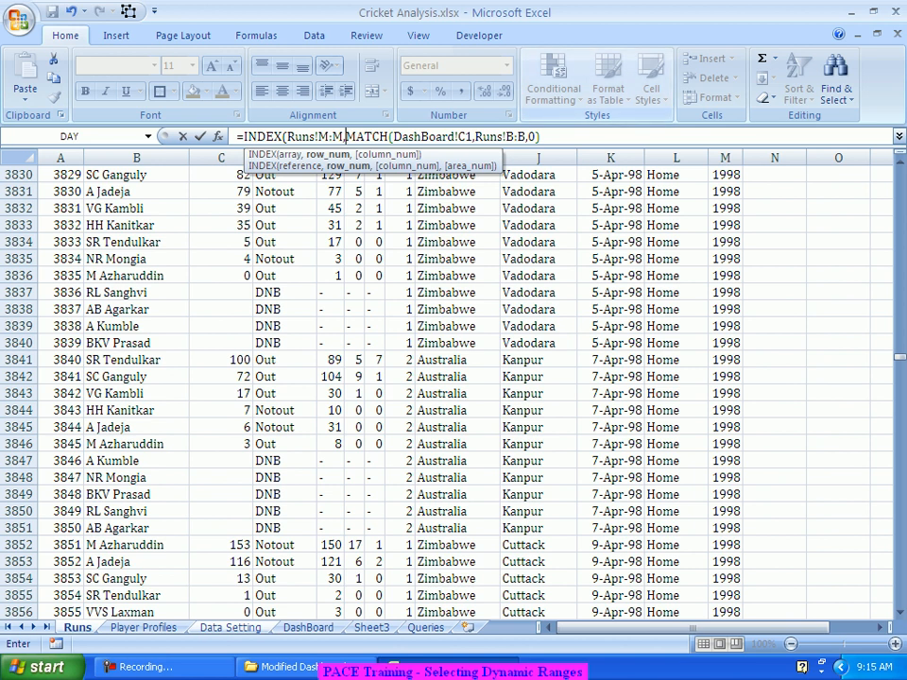
left_click(542, 137)
type(")")
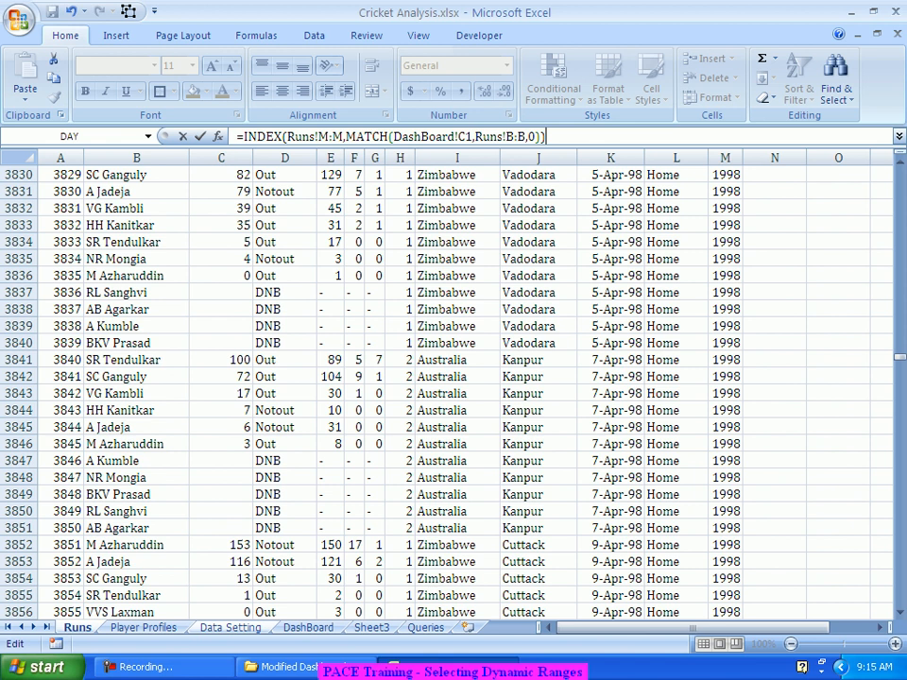
key("Return")
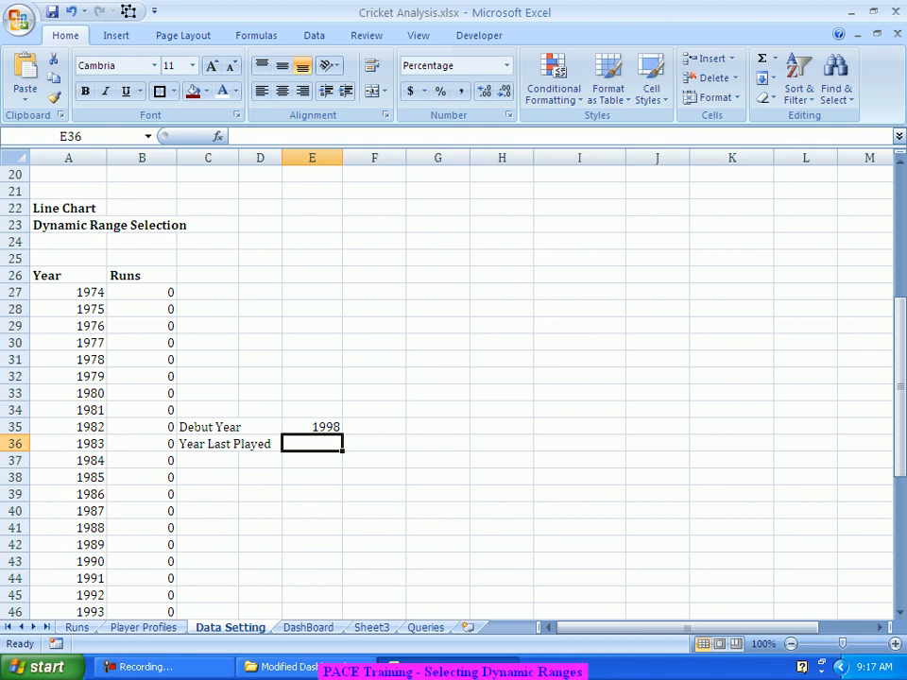
Add the header Selected Player in cell N1 of the Runs sheet, next to the Year column.
left_click(78, 627)
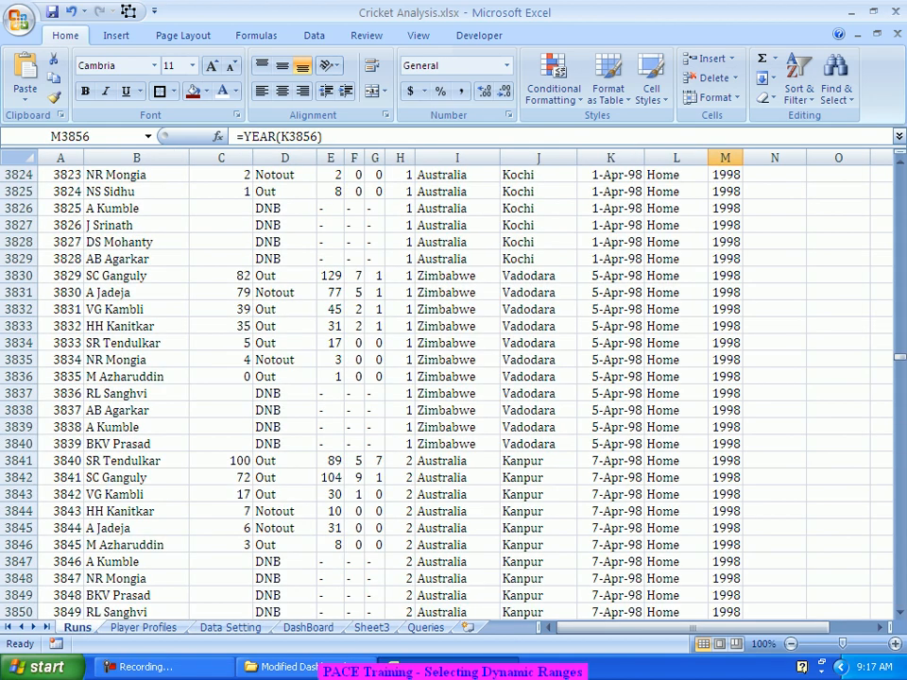
key("Page_Up")
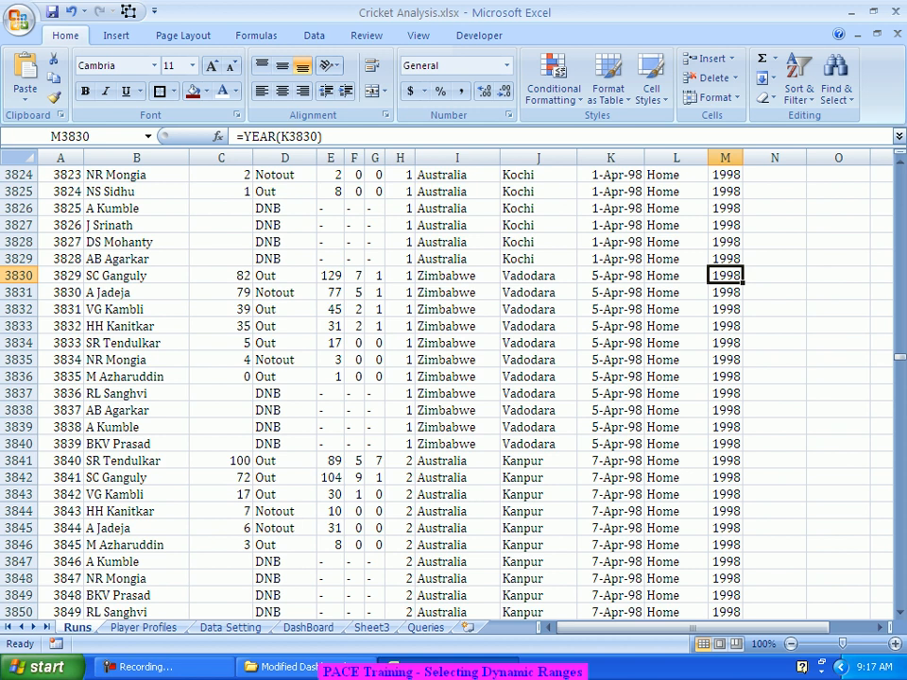
key("ctrl+Up")
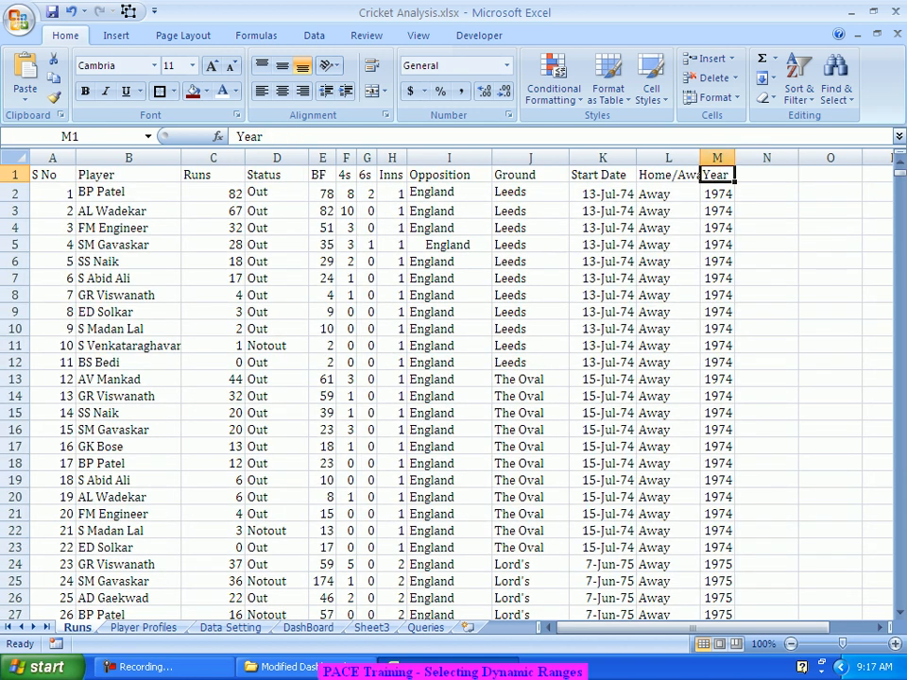
key("Right")
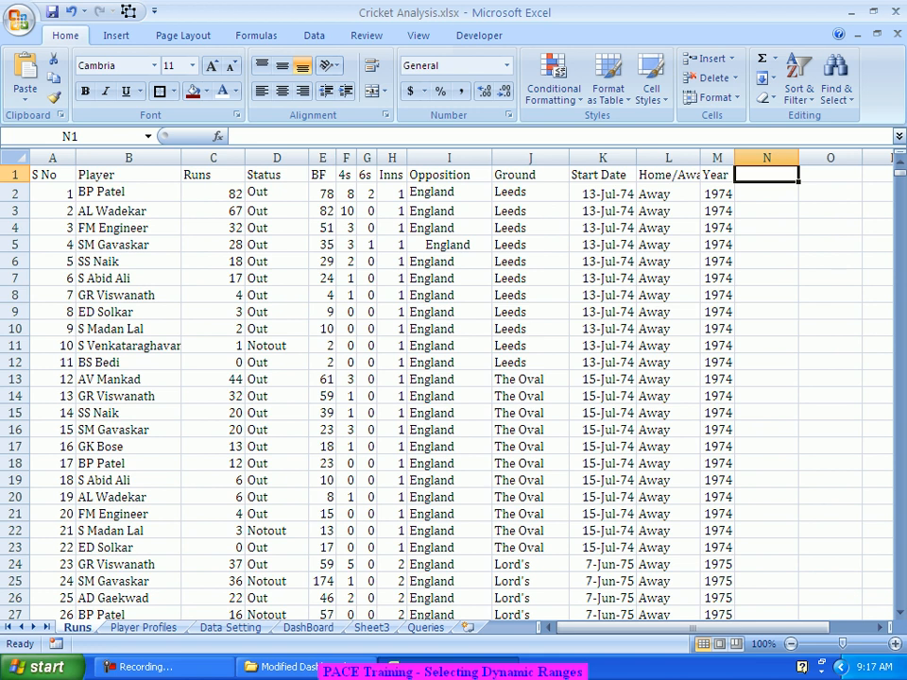
type("Sel")
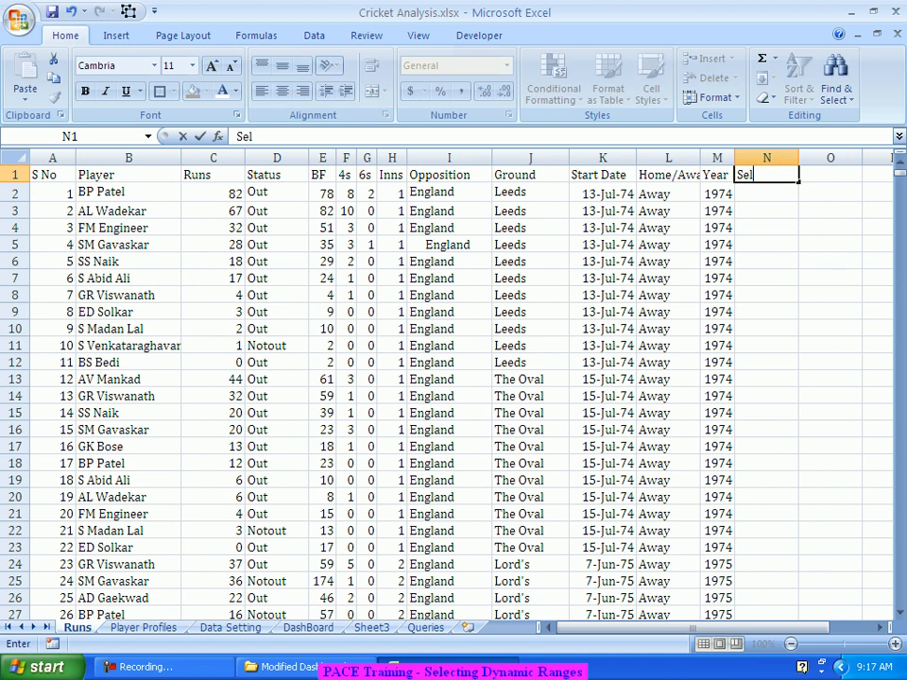
type("ected P")
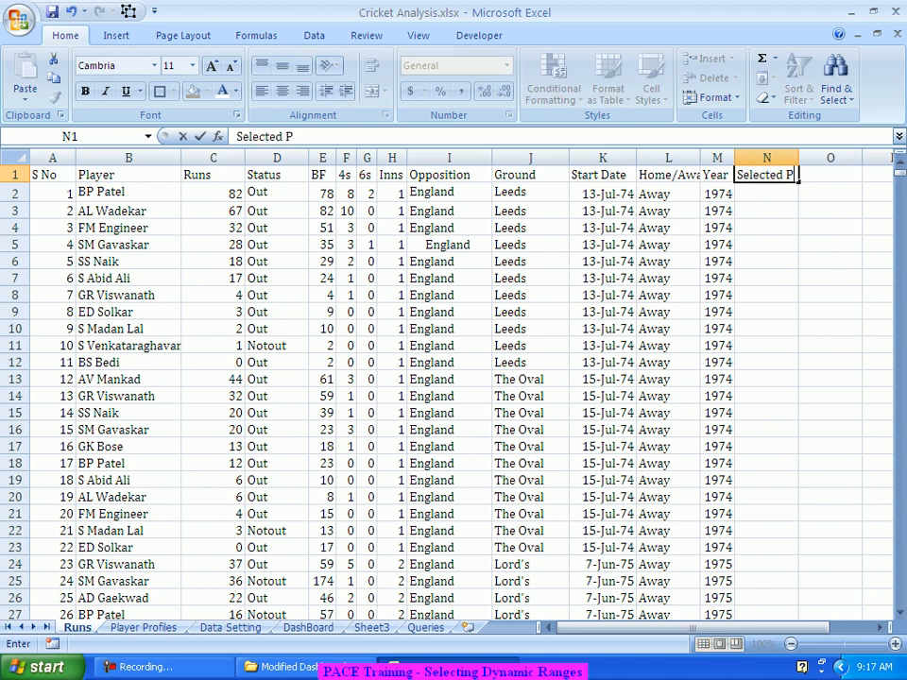
type("layer")
key("Return")
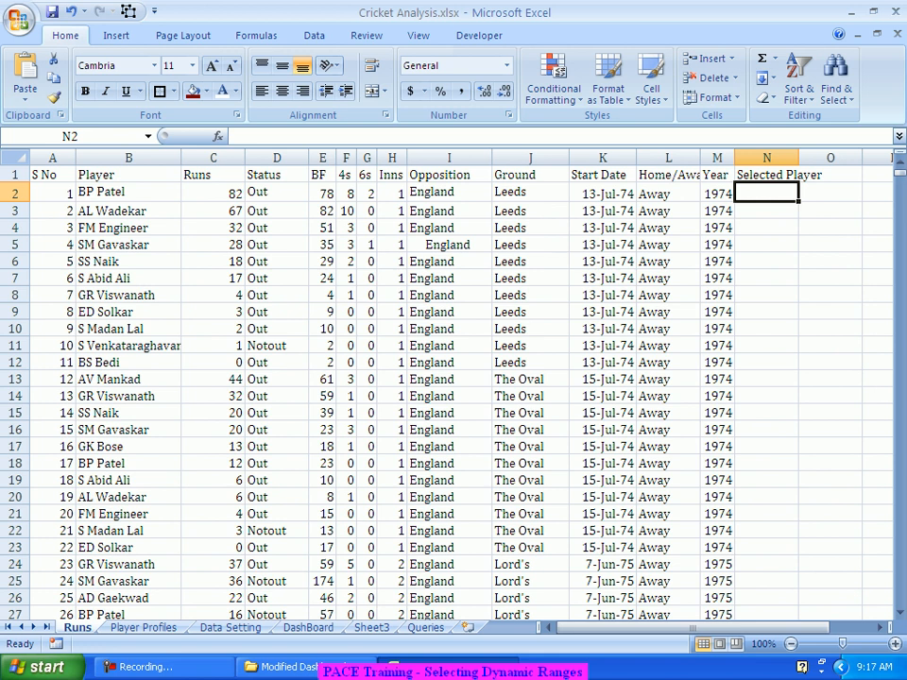
Start an IF formula in N2 that tests whether B2 equals the absolute reference DashBoard!$C$1.
type("=if")
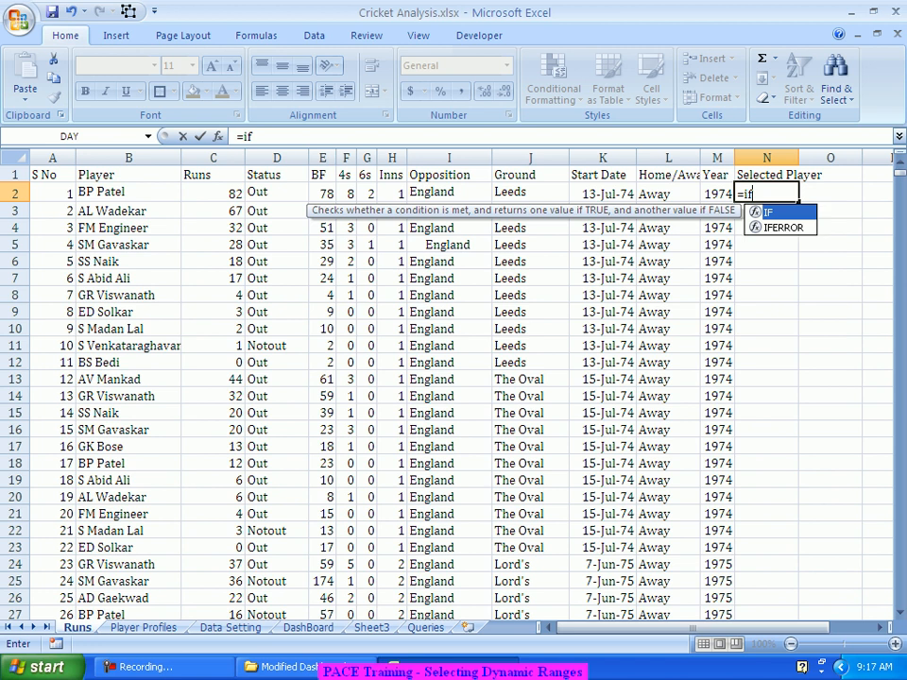
key("Tab")
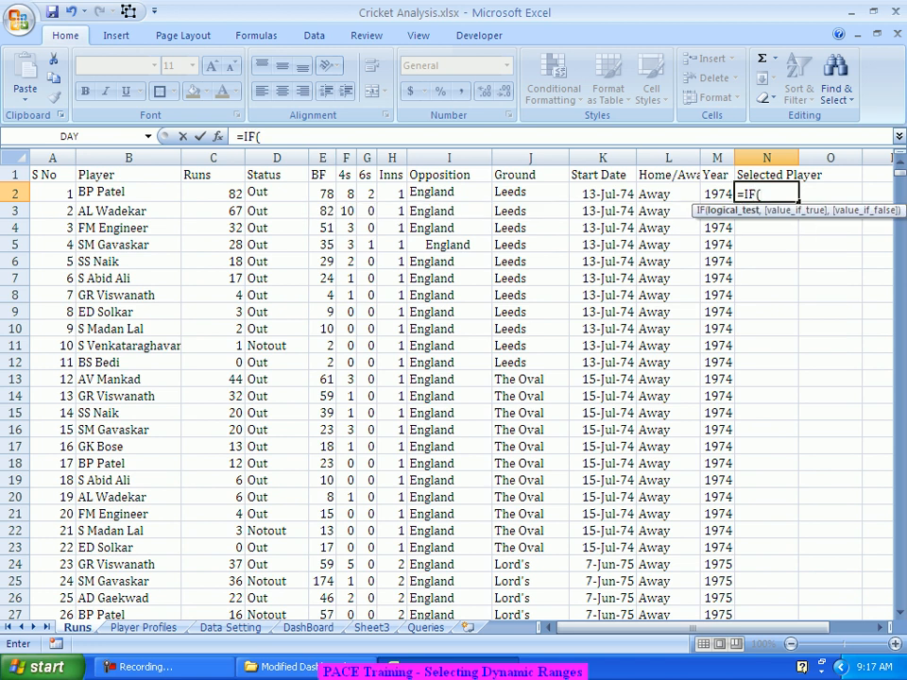
left_click(128, 193)
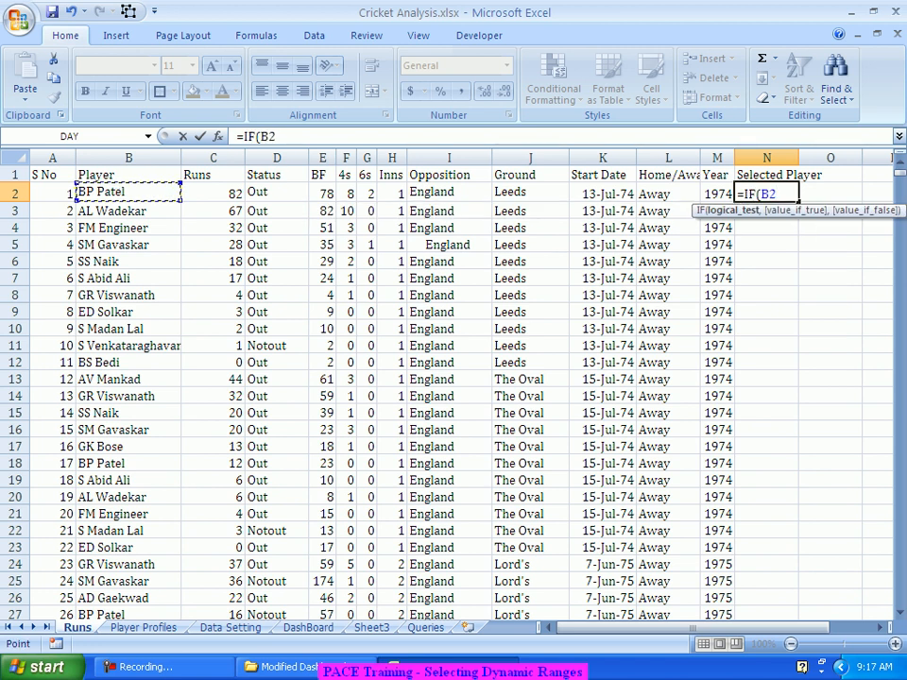
type("=")
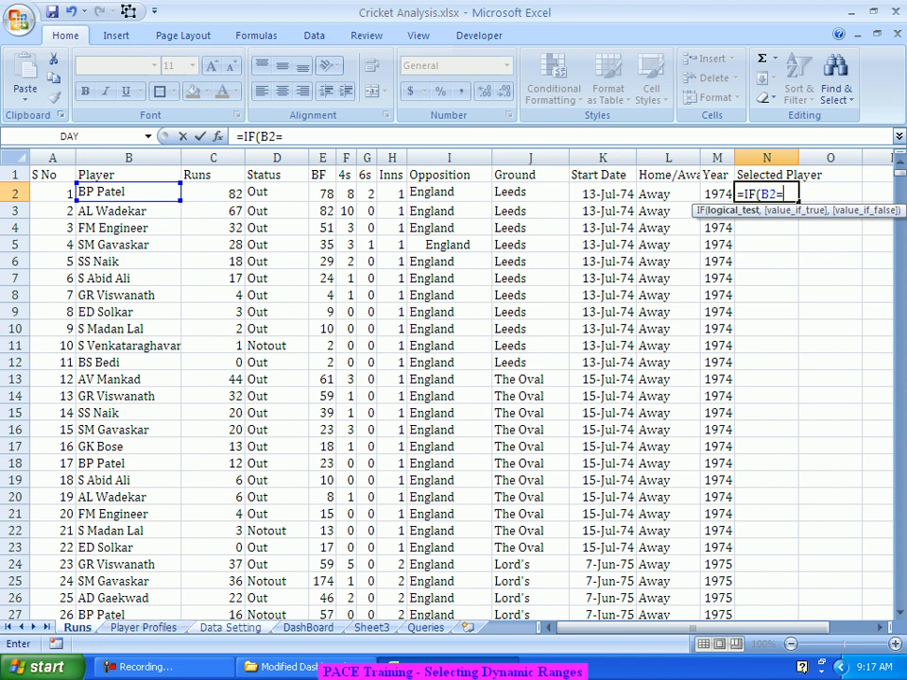
left_click(308, 628)
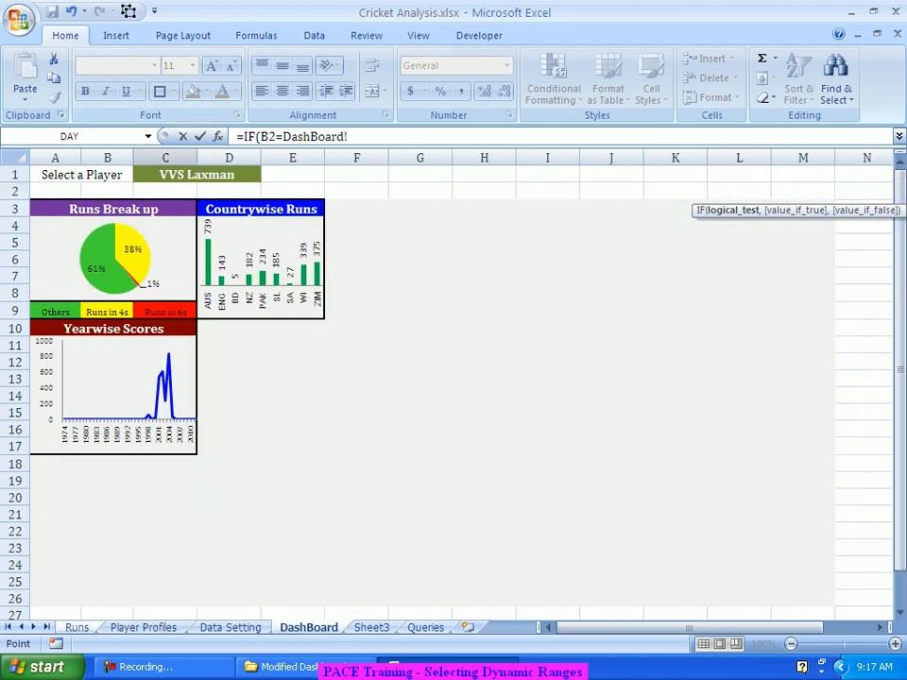
left_click(194, 175)
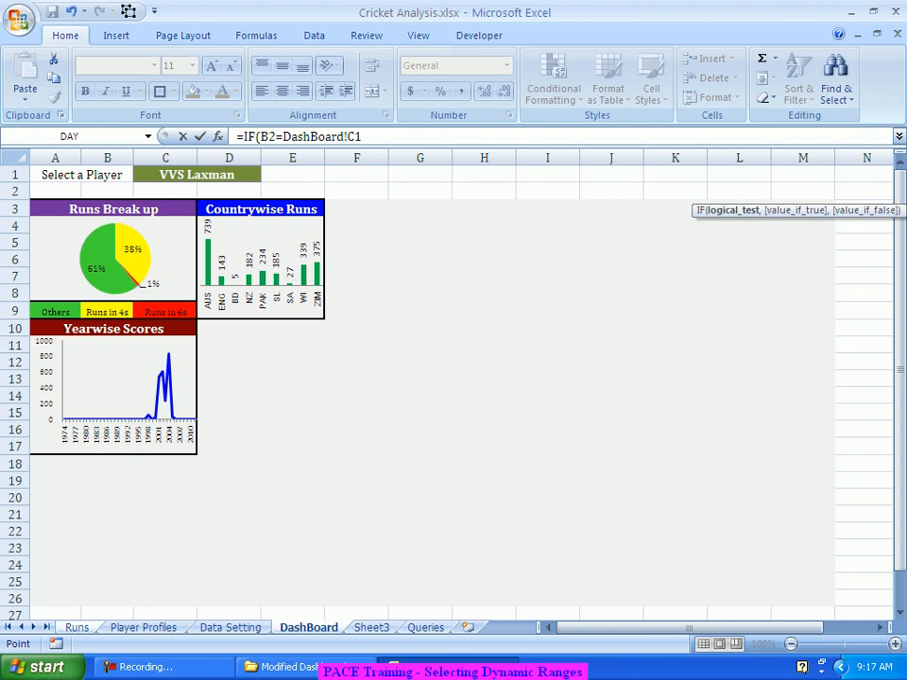
key("F4")
type(",")
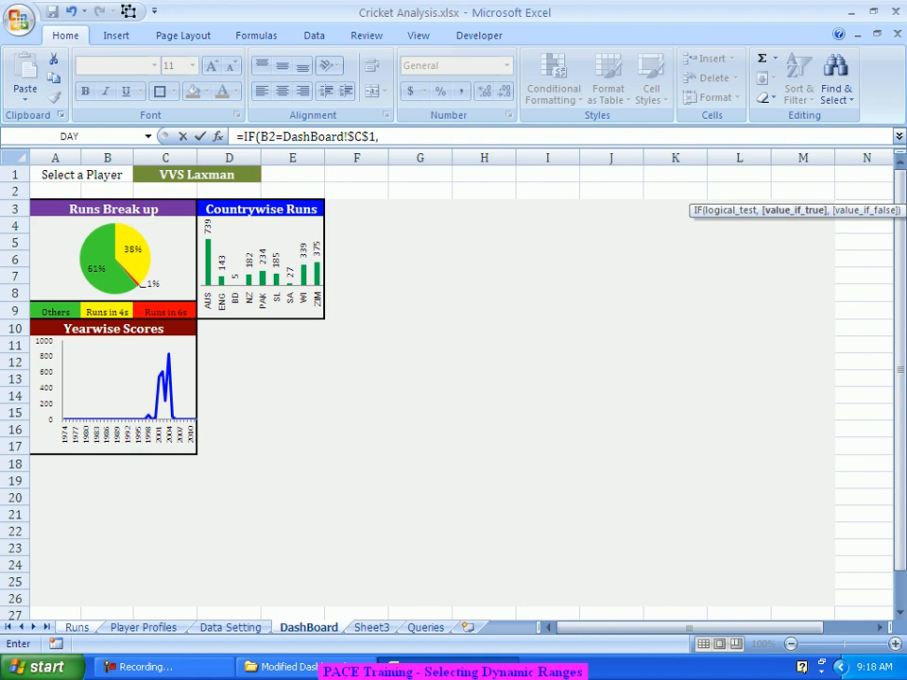
Complete the IF formula in N2 with Runs!M2 as the true value and 0 as the false value.
left_click(77, 628)
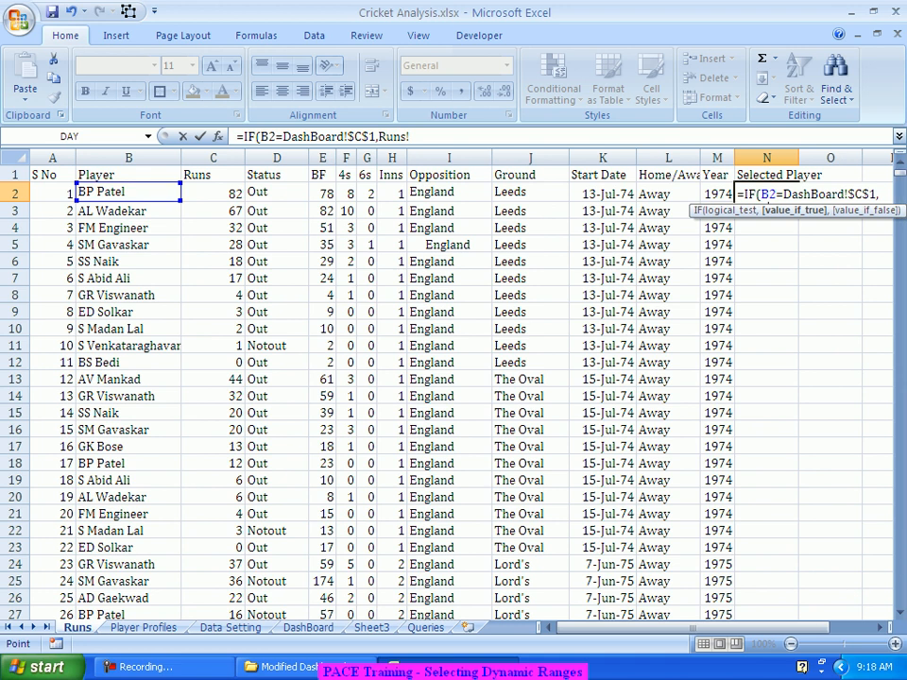
left_click(717, 193)
type(",")
type("0)")
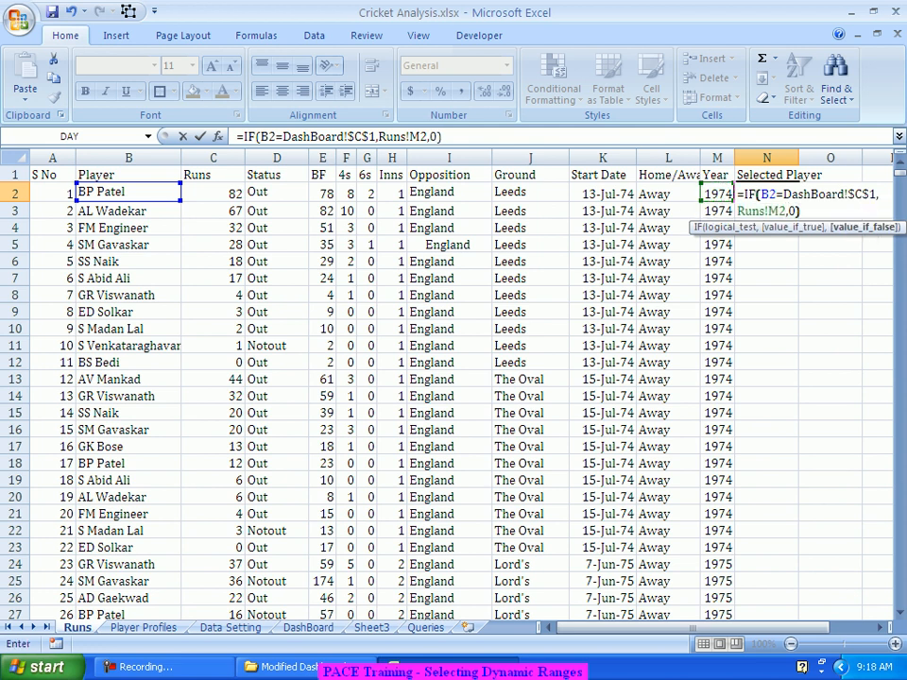
key("Return")
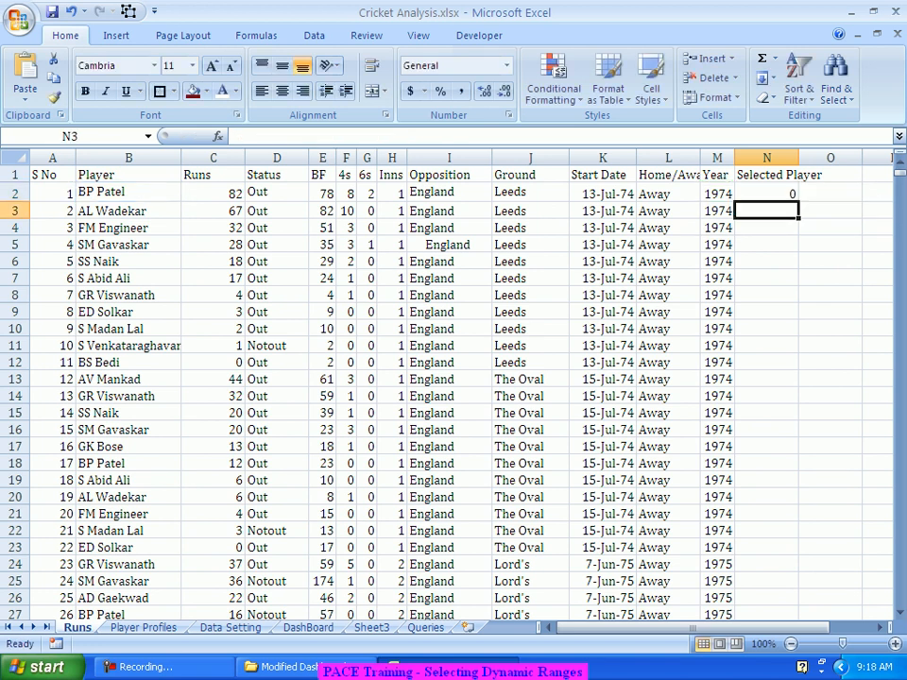
Replace the false value in N2's IF formula with an empty string ("") and fill the formula down the Selected Player column.
left_click(766, 194)
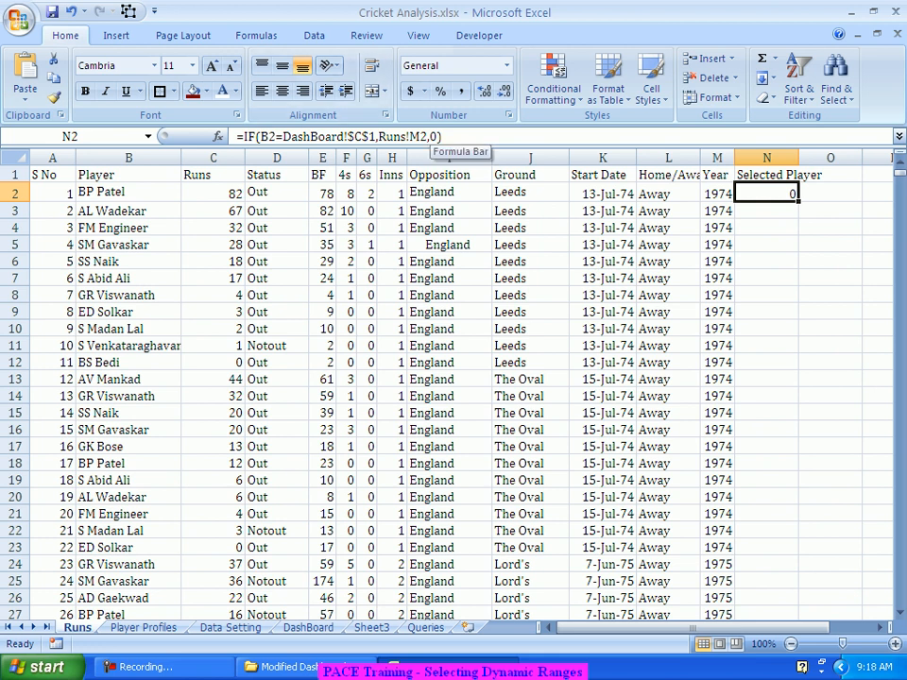
key("F2")
left_click_drag(430, 137, 436, 137)
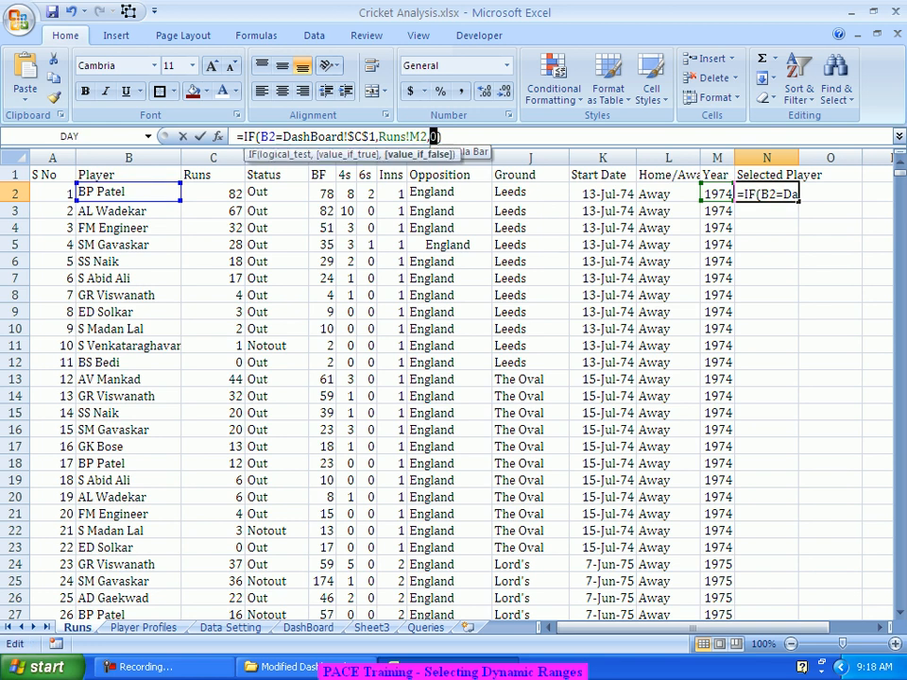
type("\"\"")
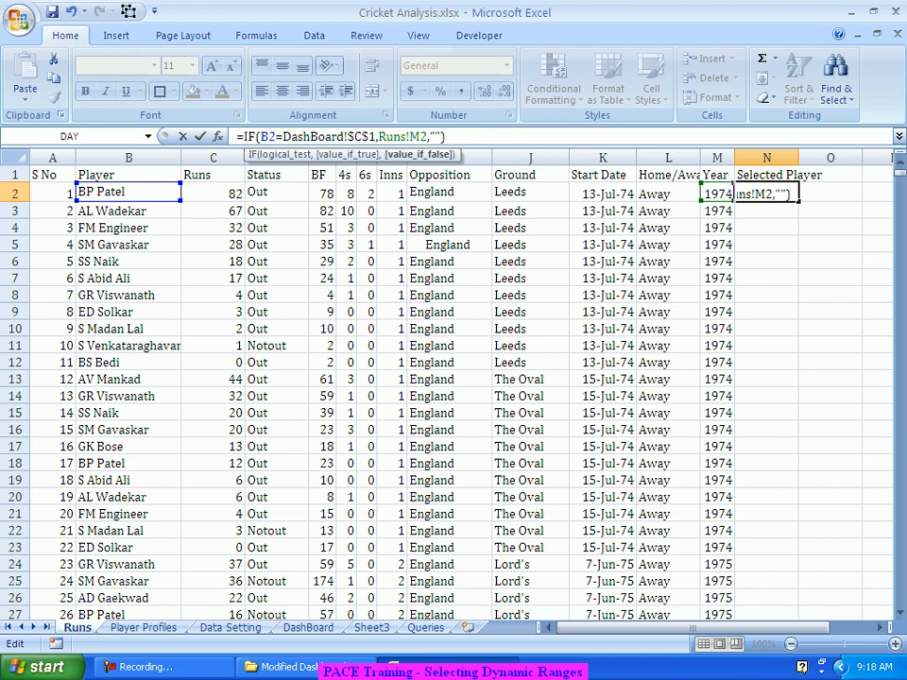
key("Return")
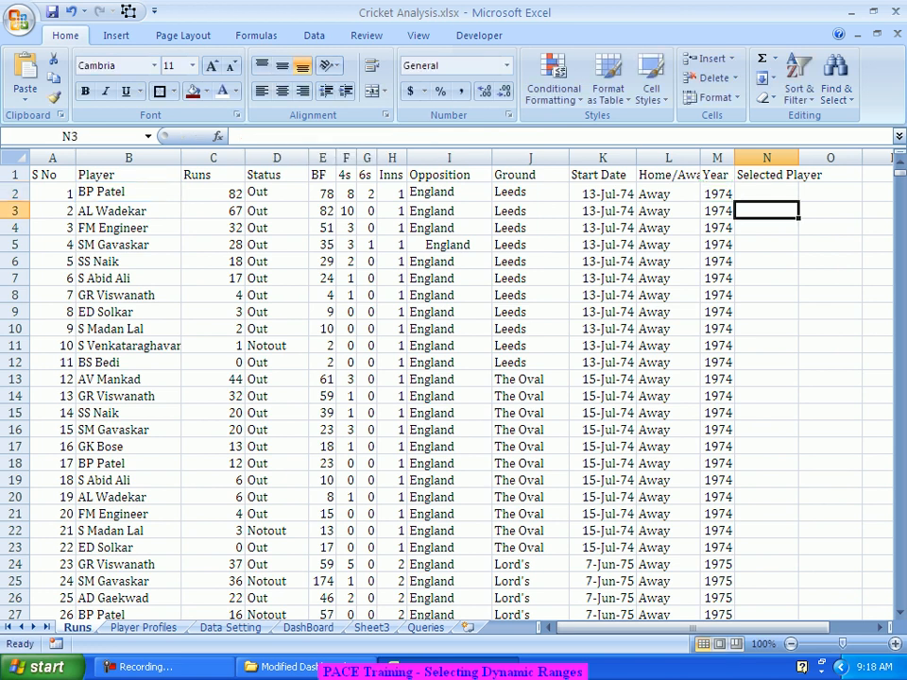
key("Up")
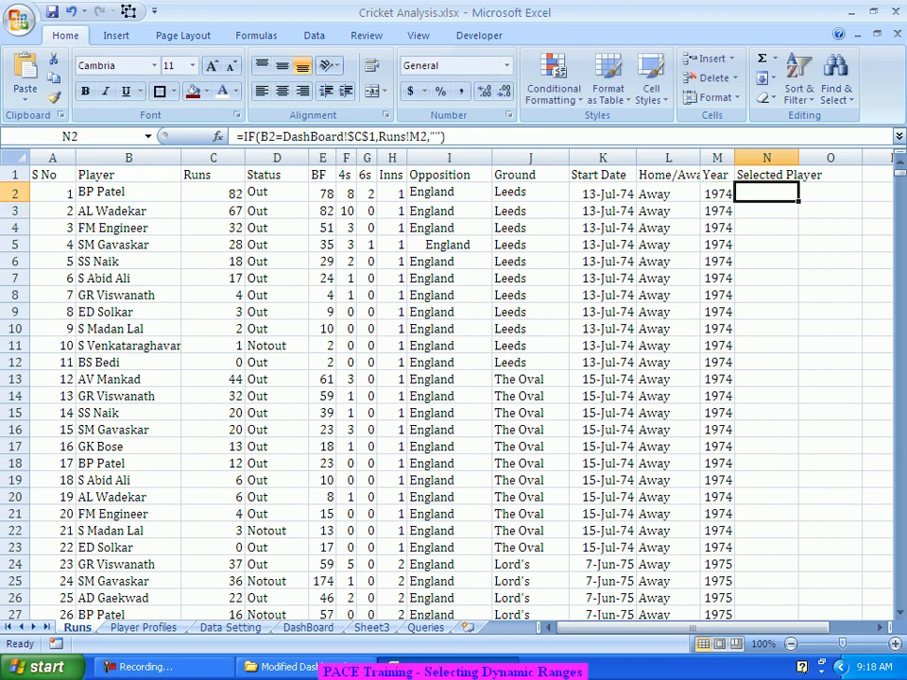
double_click(799, 201)
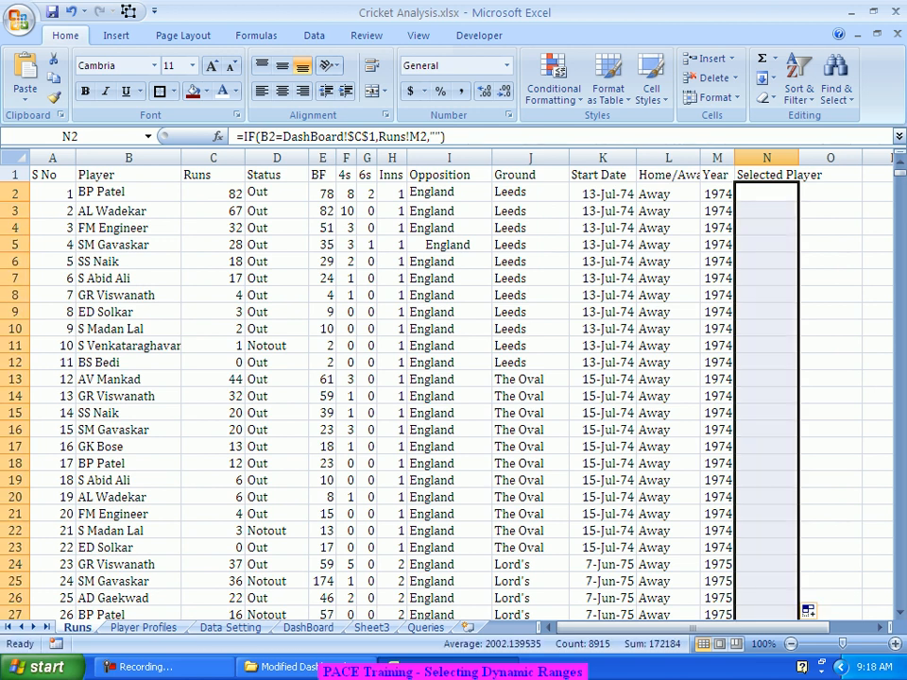
Examine the Selected Player column on the Runs sheet from the last data row upward for the selected player's most recent entry and its formula.
left_click(717, 396)
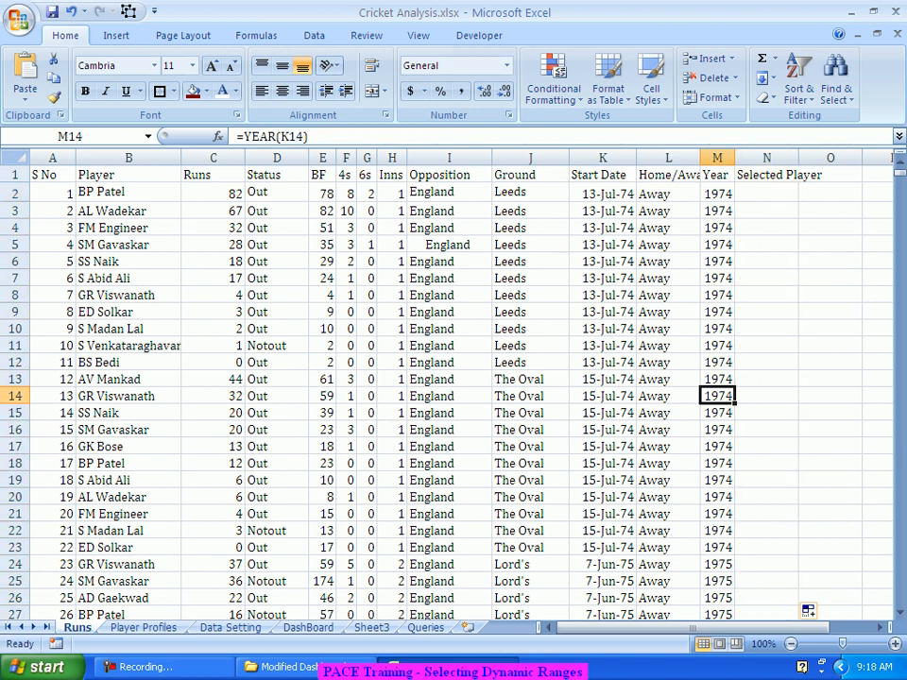
key("ctrl+Down")
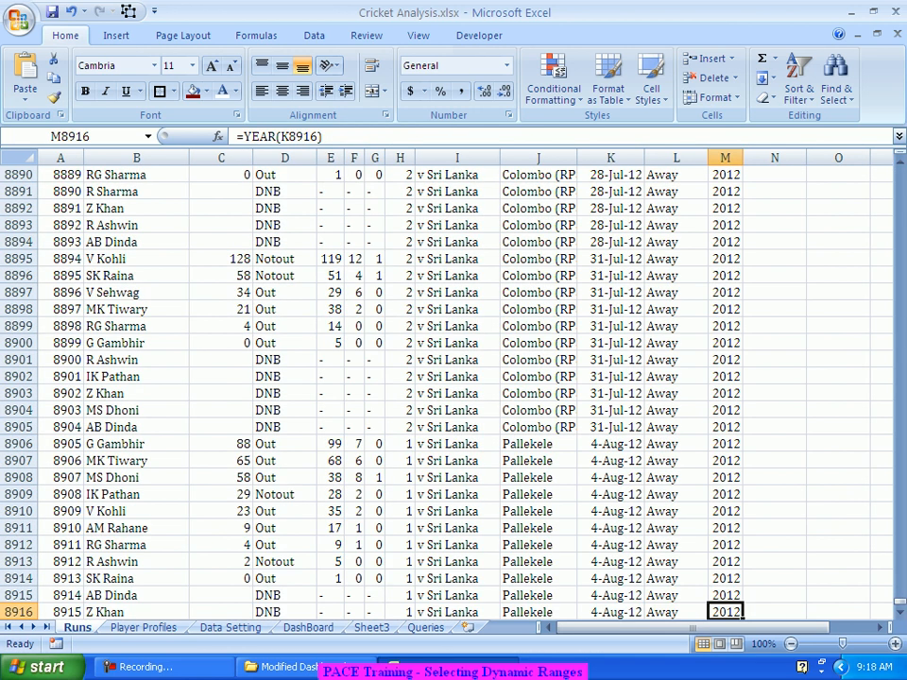
scroll(717, 396, "up", 17)
left_click(717, 396)
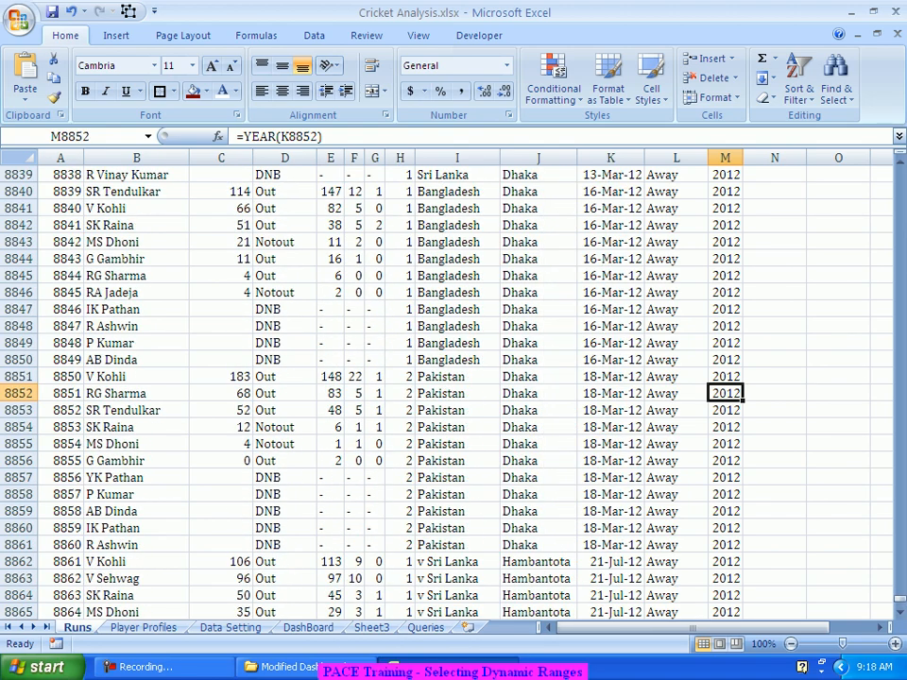
key("Page_Up")
key("Page_Up")
key("Page_Up")
key("Page_Up")
key("Page_Up")
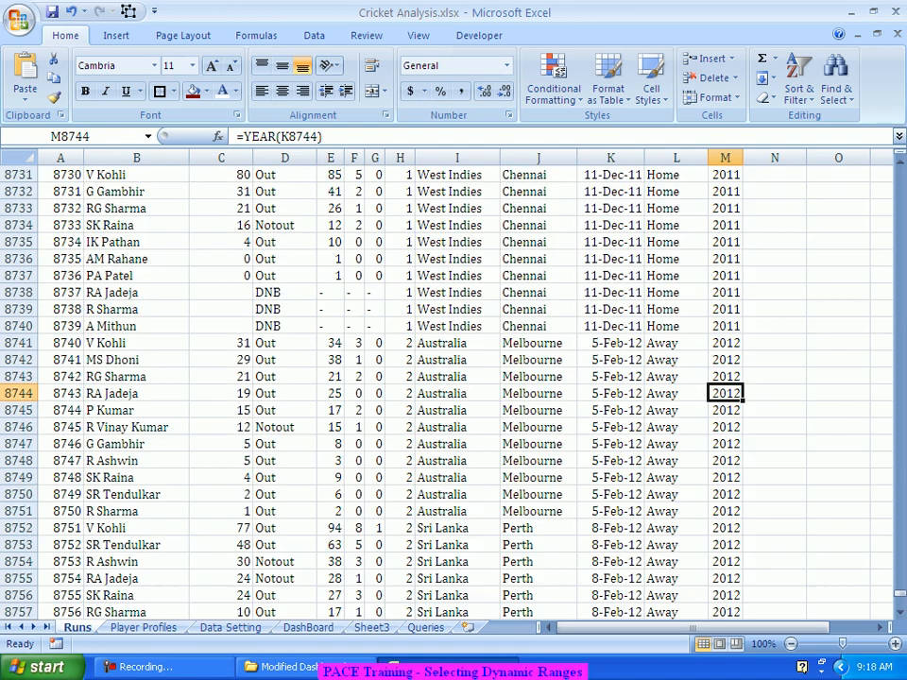
key("Page_Up")
key("Page_Up")
key("Page_Up")
key("Page_Up")
key("Page_Up")
key("Page_Up")
key("Page_Up")
key("Page_Up")
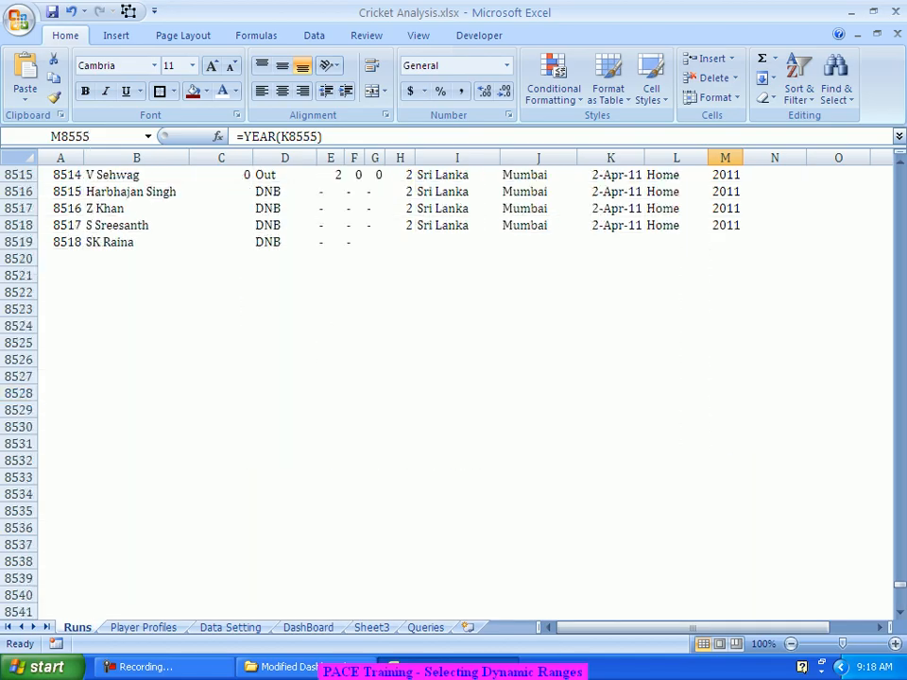
key("Page_Up")
key("Page_Up")
key("Page_Up")
key("Page_Up")
key("Page_Up")
key("Page_Up")
key("Page_Up")
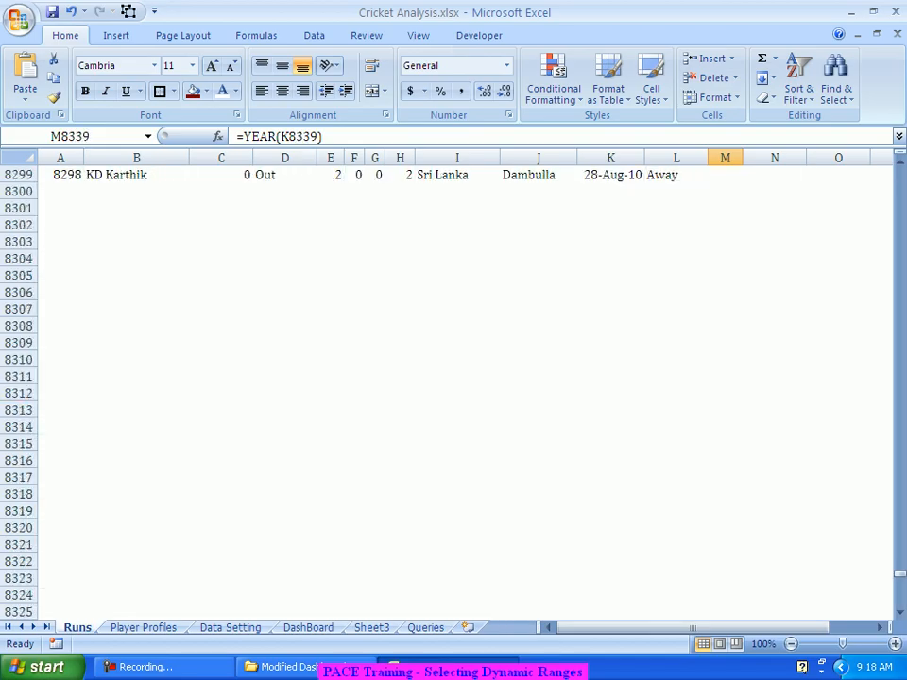
key("Page_Up")
key("Page_Up")
key("Page_Up")
key("Page_Up")
key("Page_Up")
key("Page_Up")
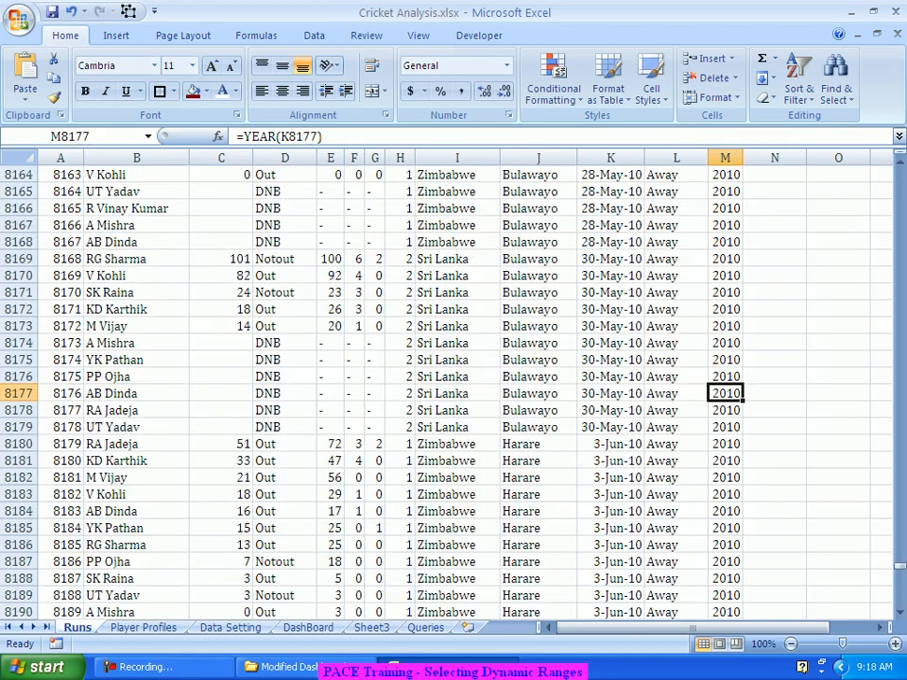
key("Page_Up")
key("Page_Up")
key("Page_Up")
key("Page_Up")
key("Page_Up")
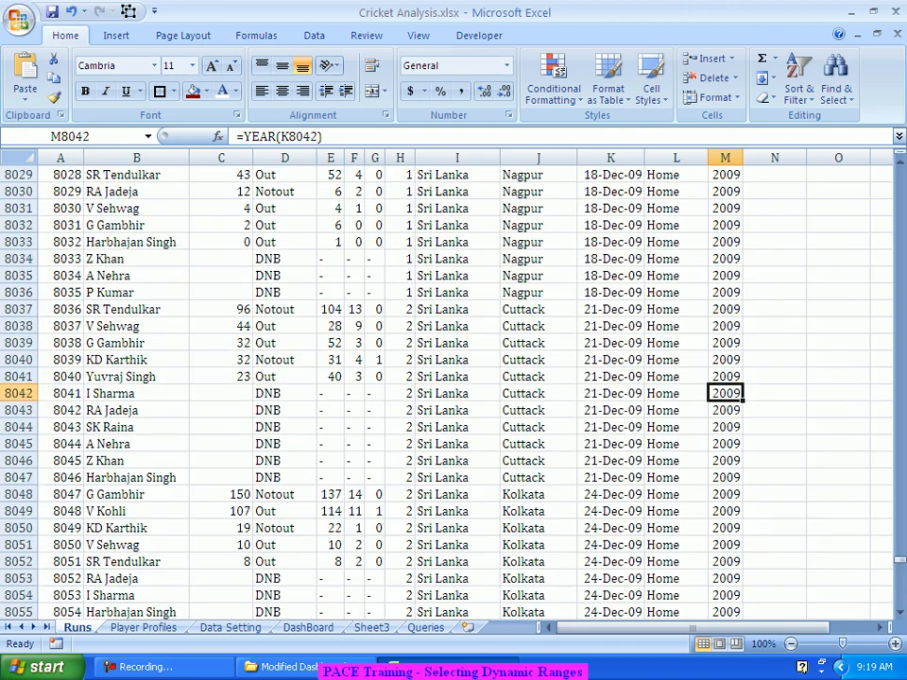
key("Page_Up")
key("Page_Up")
key("Page_Up")
key("Page_Up")
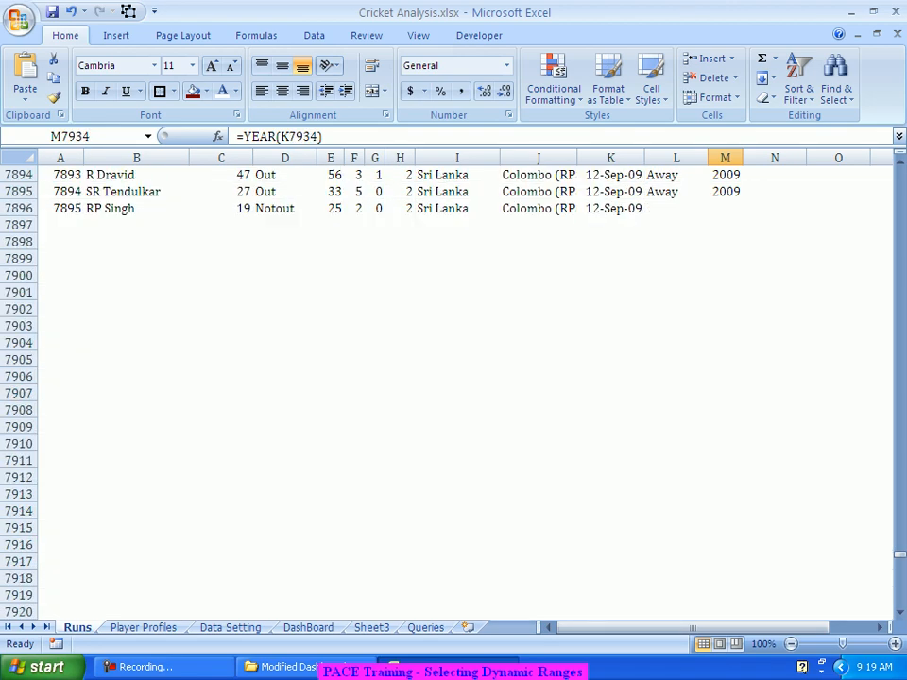
key("Page_Up")
key("Page_Up")
key("Page_Up")
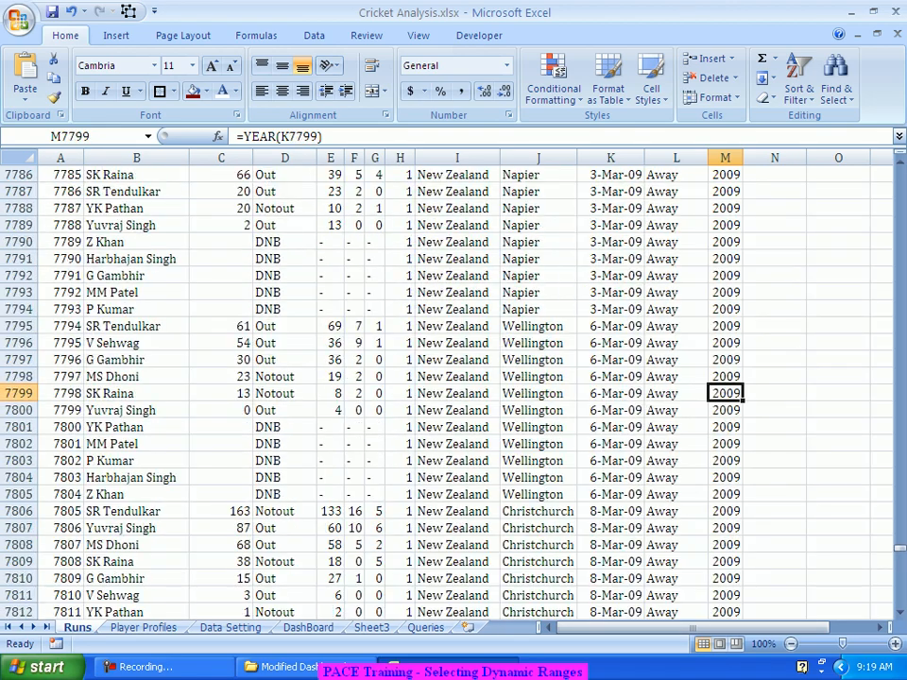
key("Page_Up")
key("Page_Up")
key("Page_Up")
key("Page_Up")
key("Page_Up")
key("Page_Up")
key("Page_Up")
key("Page_Up")
key("Page_Up")
key("Page_Up")
key("Page_Up")
key("Page_Up")
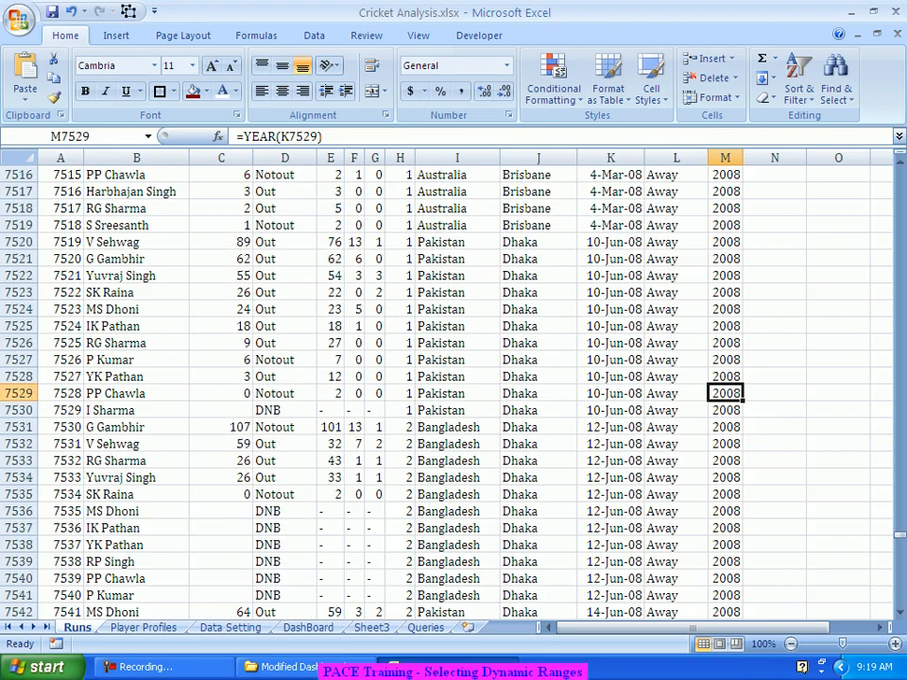
key("Page_Up")
key("Page_Up")
key("Page_Up")
key("Page_Up")
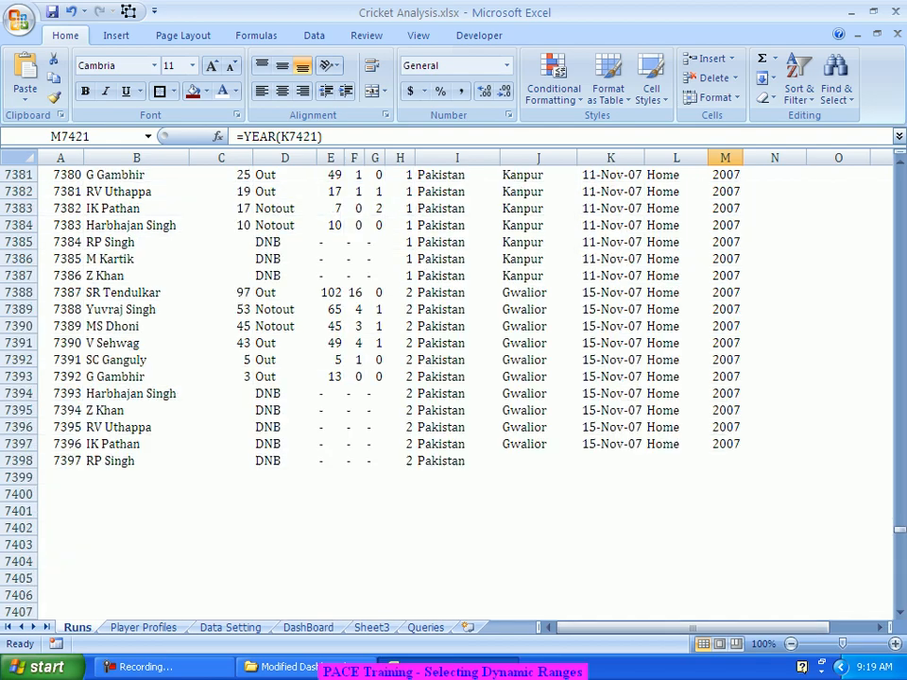
key("Page_Up")
key("Page_Up")
key("Page_Up")
key("Page_Up")
key("Page_Up")
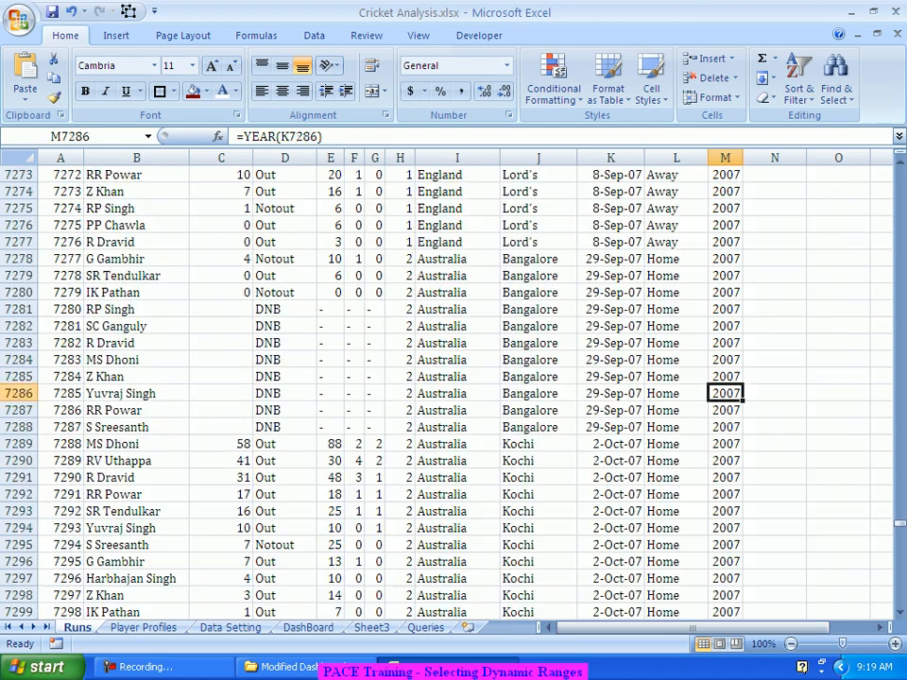
key("Page_Up")
key("Page_Up")
key("Page_Up")
key("Page_Up")
key("Page_Up")
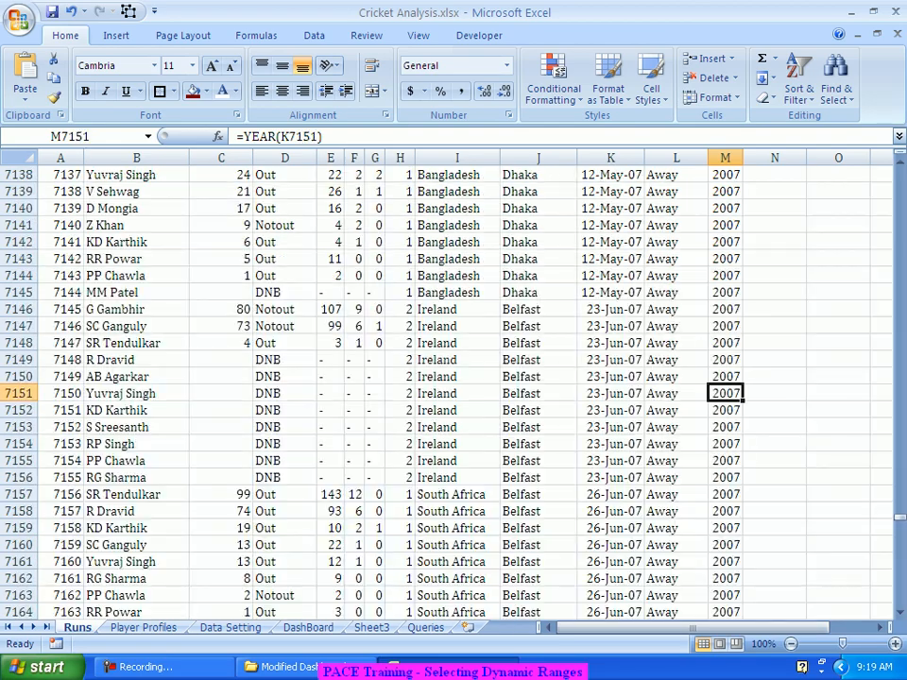
key("Page_Up")
key("Page_Up")
key("Page_Up")
key("Page_Up")
key("Page_Up")
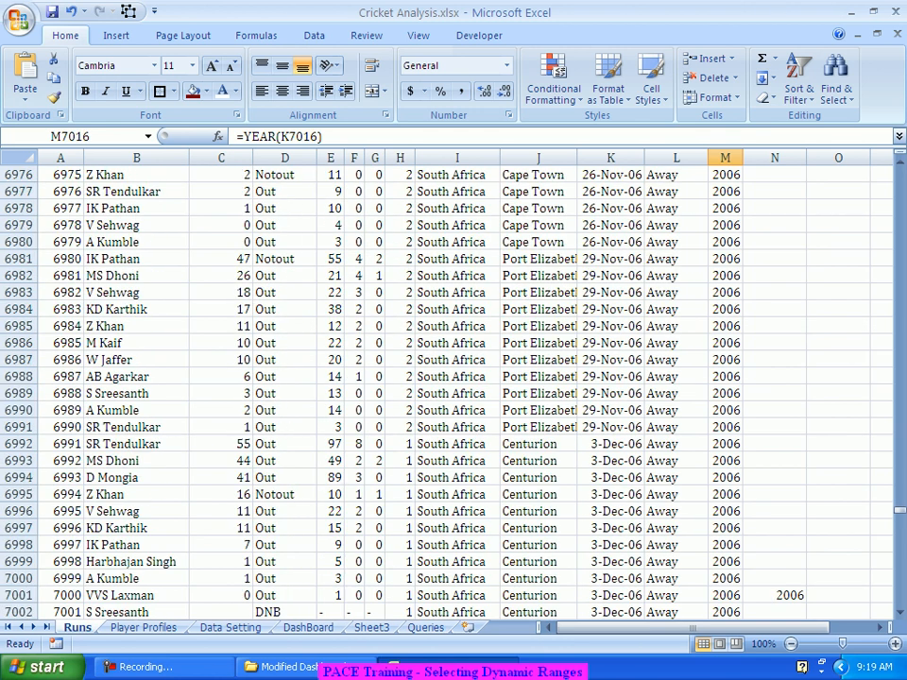
key("Page_Down")
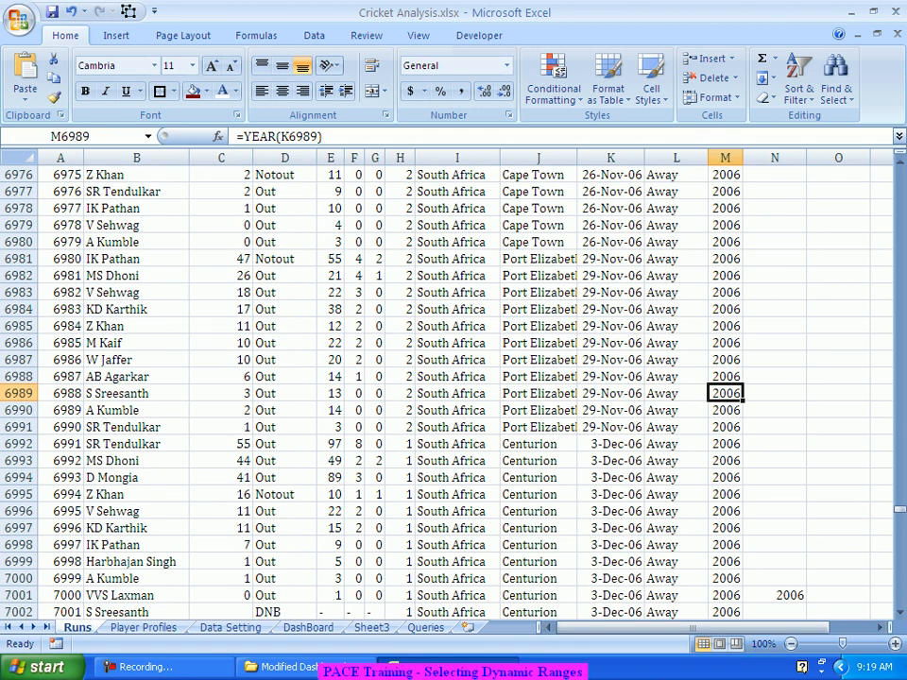
left_click(774, 595)
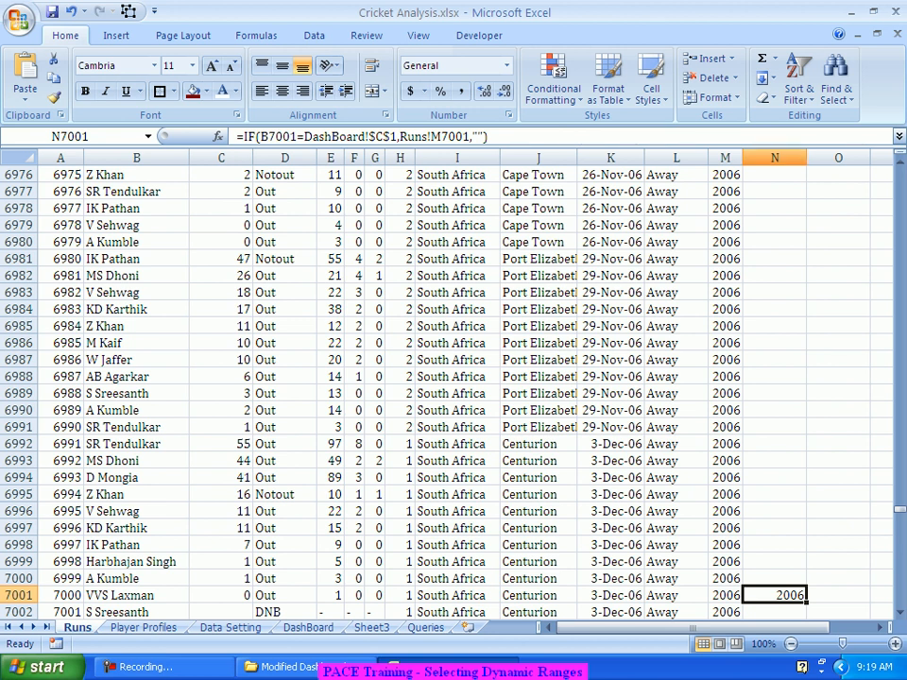
left_click(774, 158)
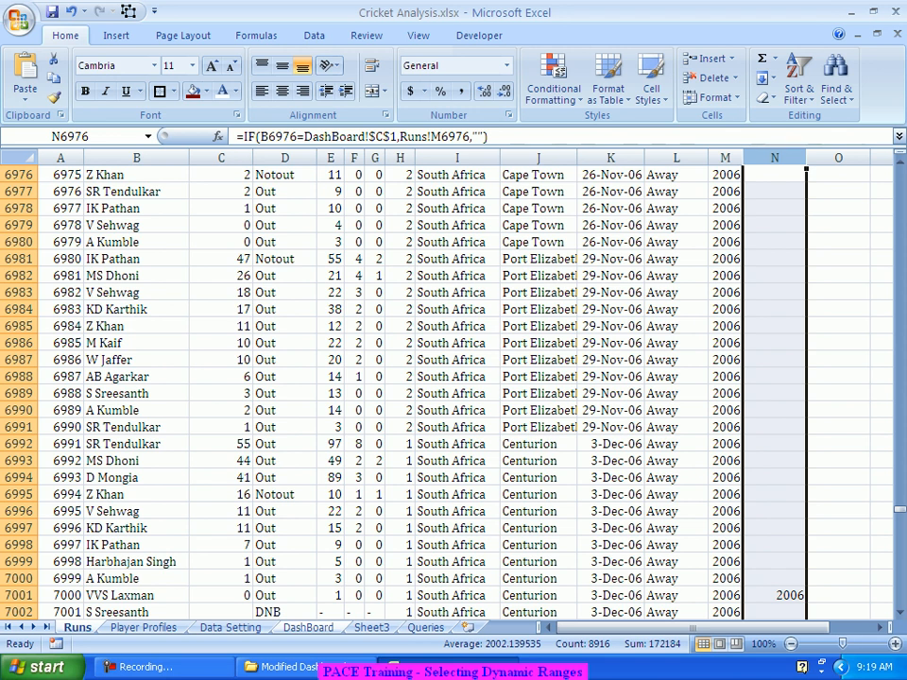
Enter =MAX(Runs!N:N) in E36 of the Data Setting sheet as the Year Last Played.
left_click(230, 628)
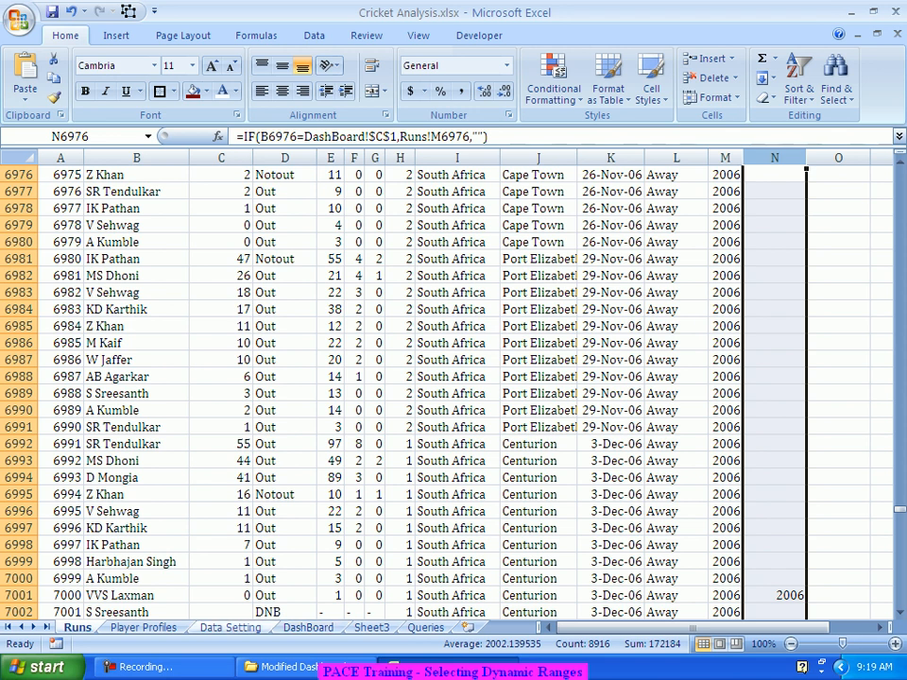
type("=")
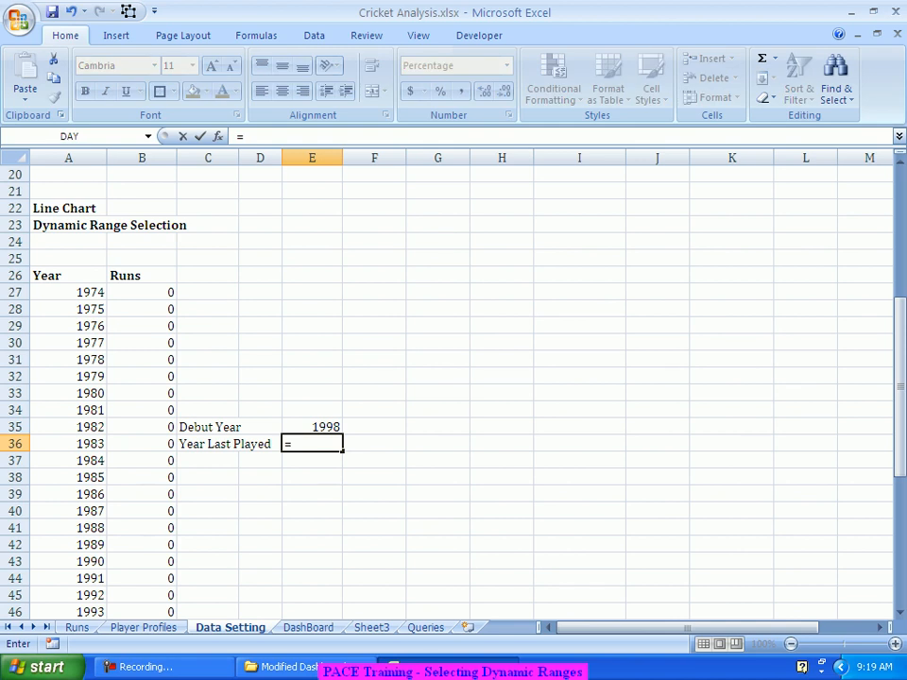
type("Max")
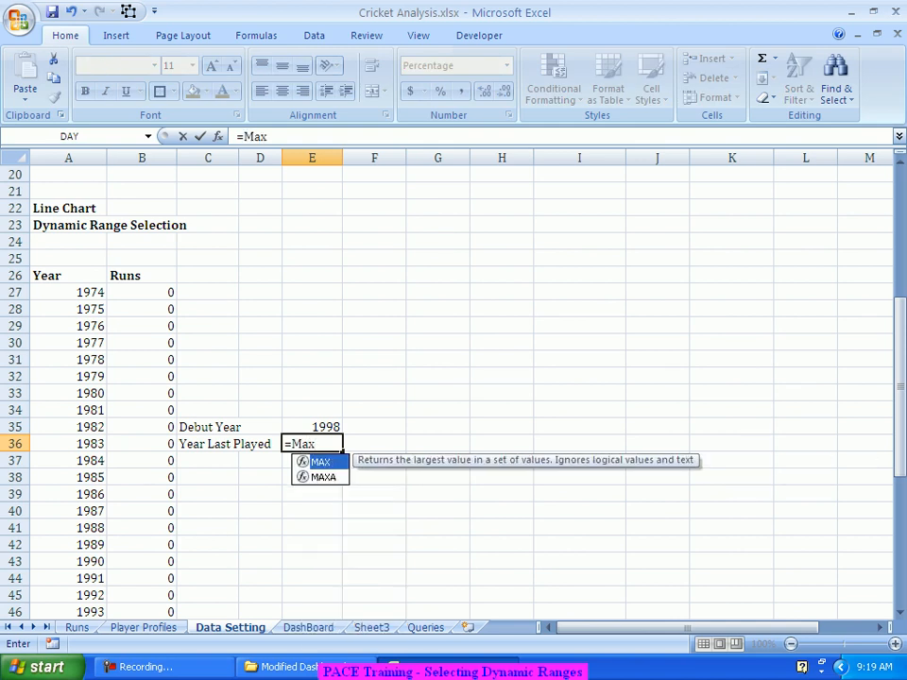
key("Tab")
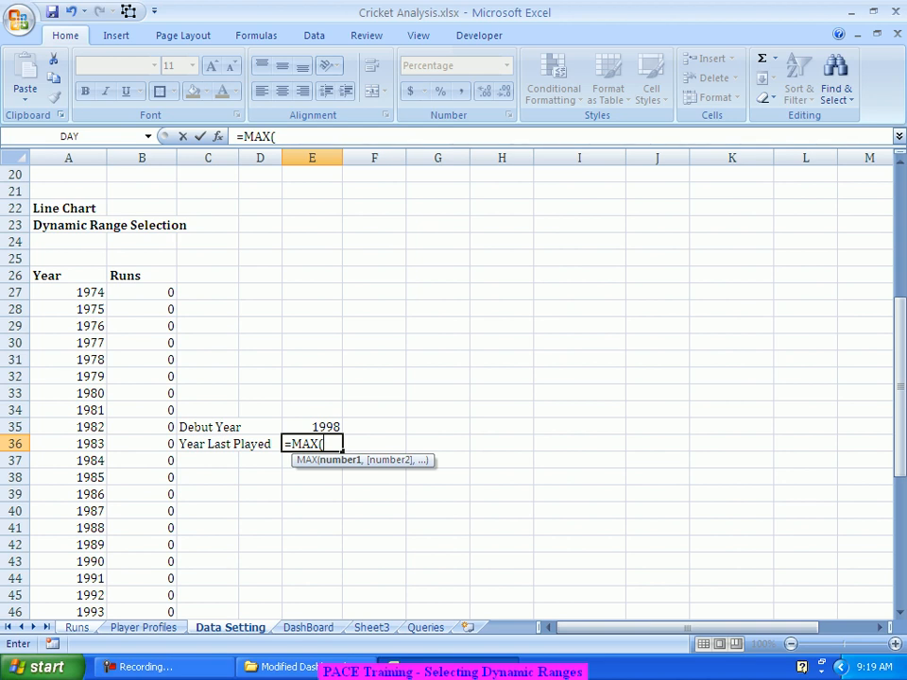
key("ctrl+Page_Up")
key("ctrl+Page_Up")
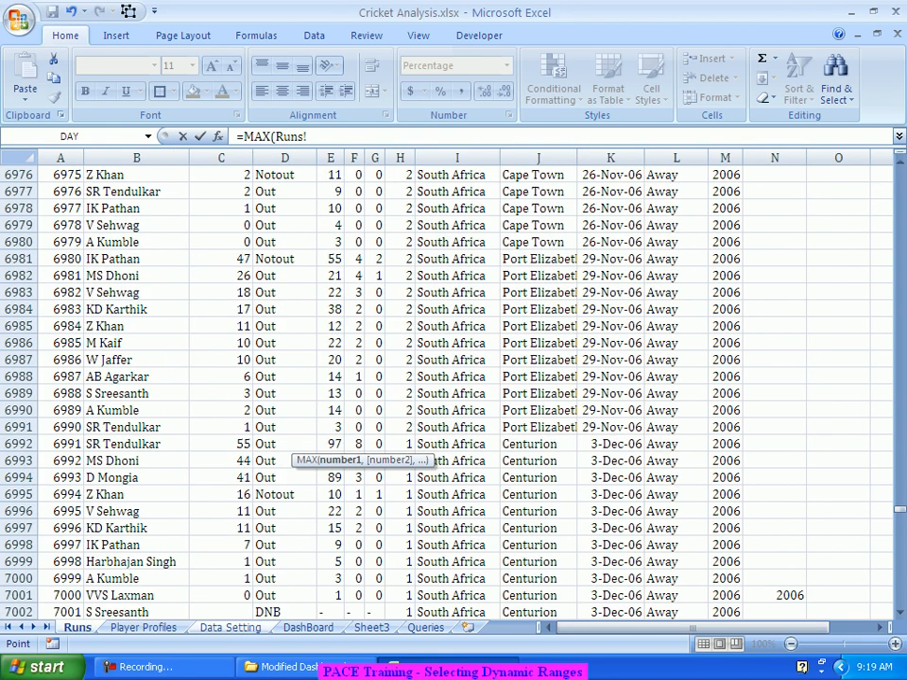
key("ctrl+space")
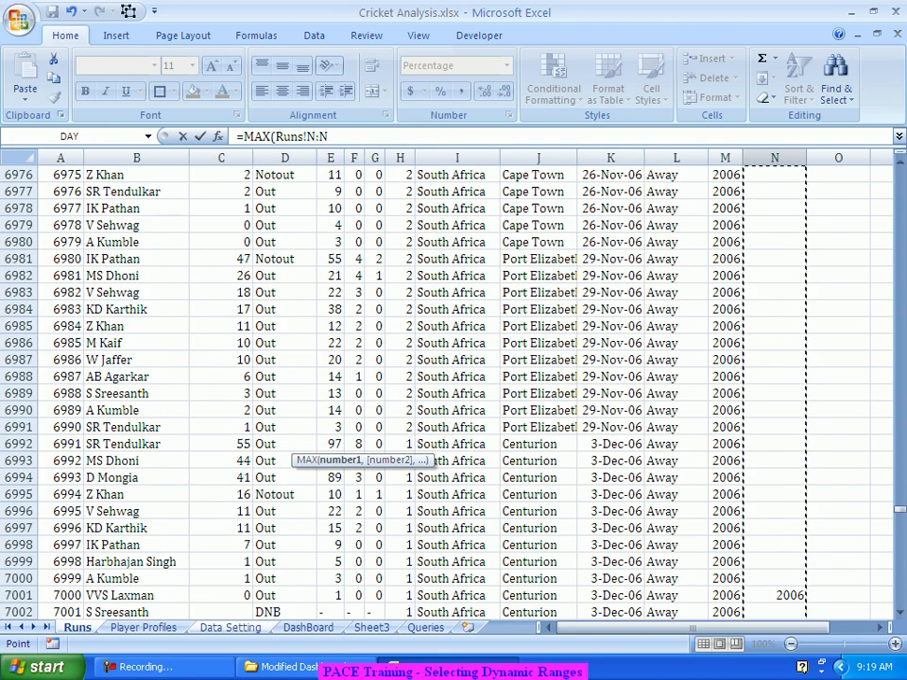
type(")")
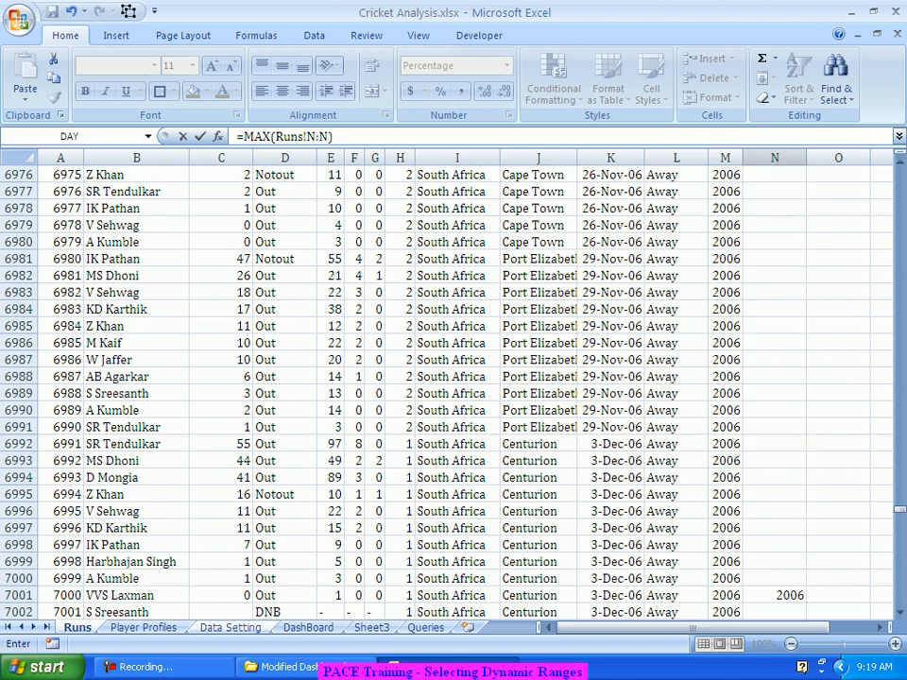
key("Return")
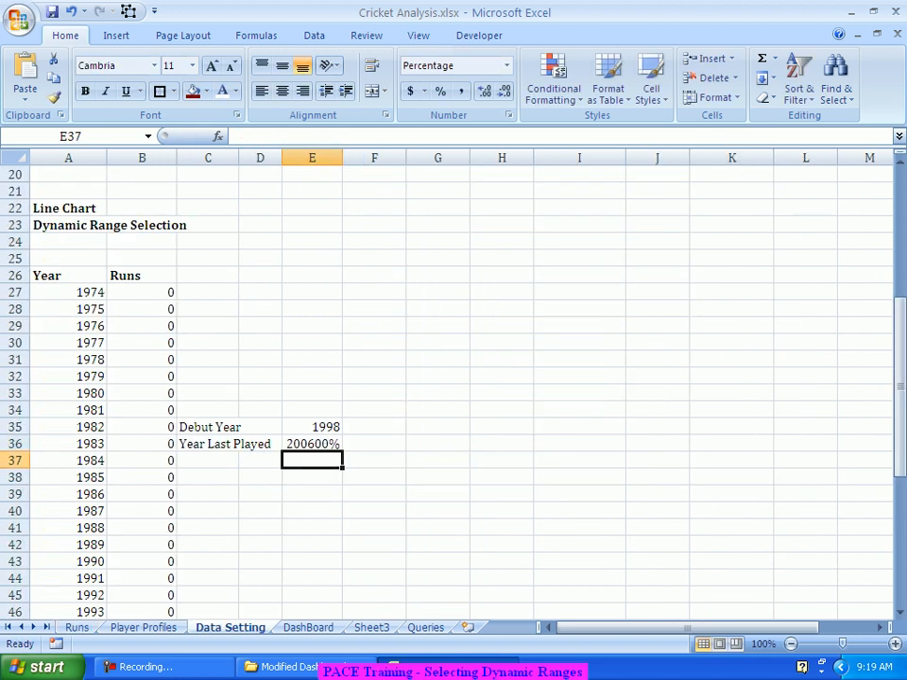
Change the number format of the Year Last Played cell E36 to General.
right_click(313, 444)
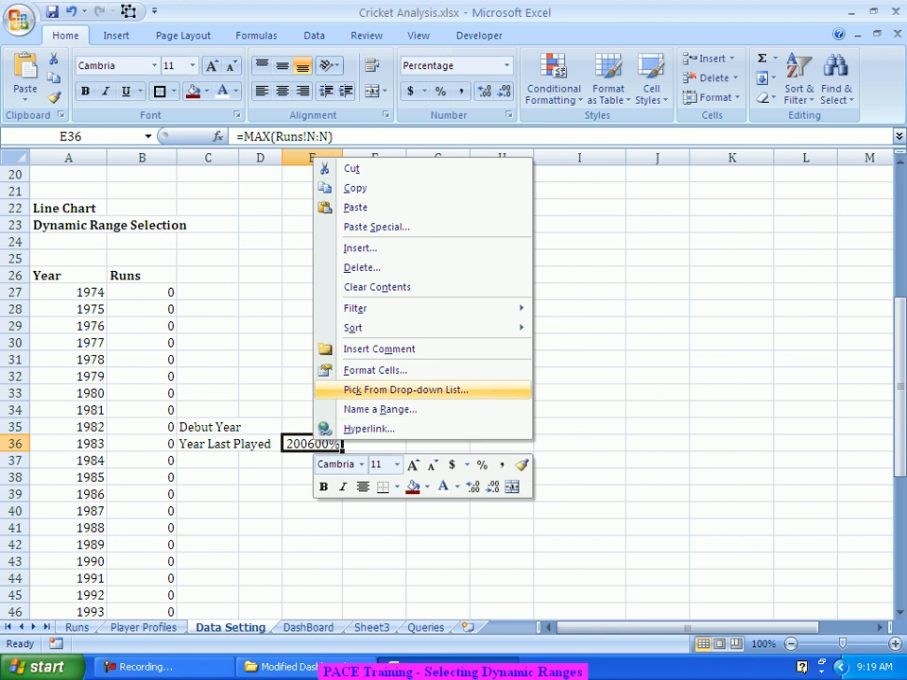
left_click(375, 371)
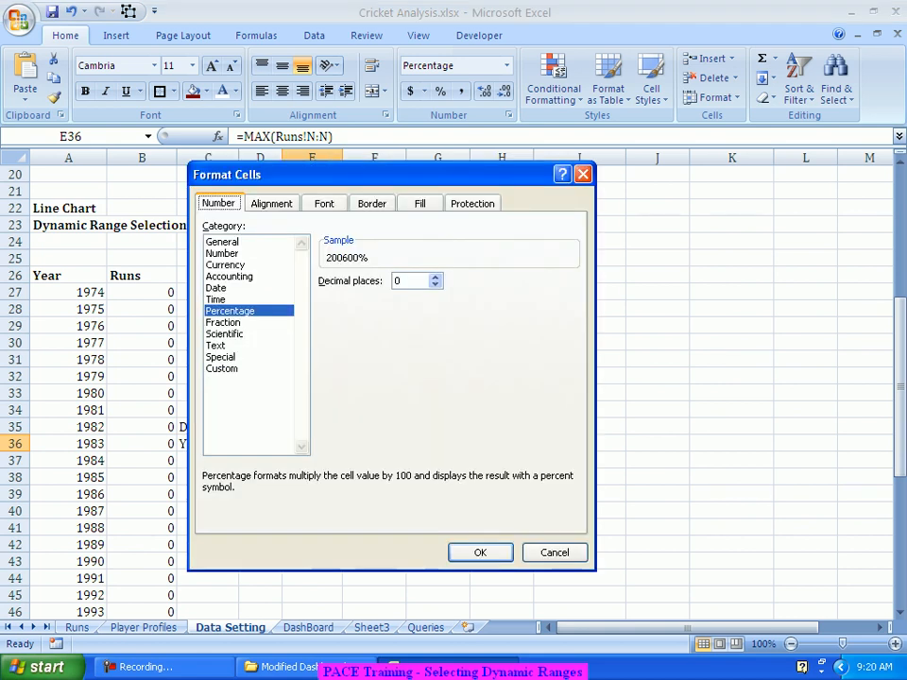
left_click(223, 242)
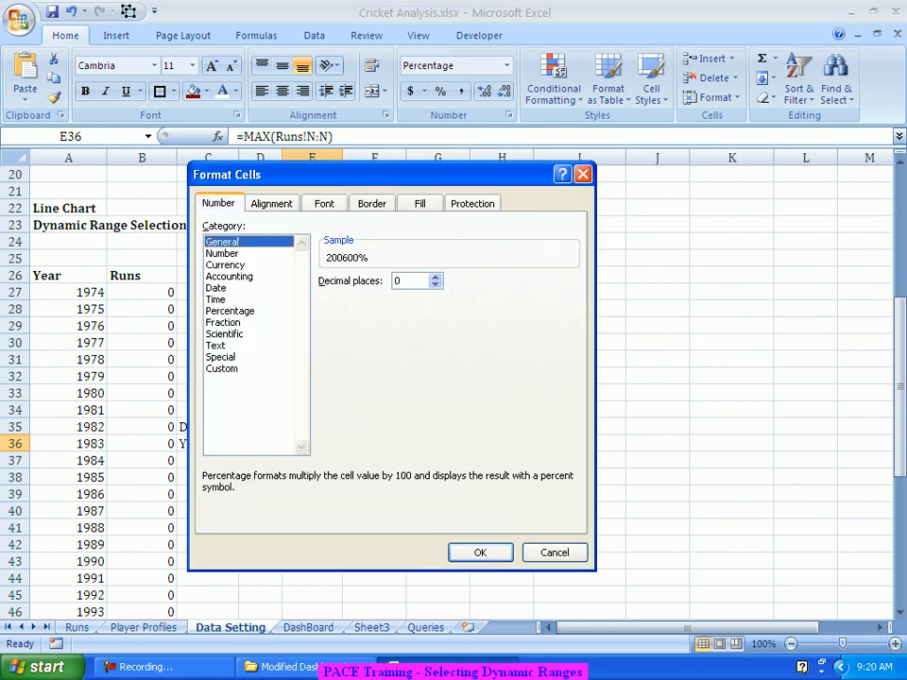
key("Return")
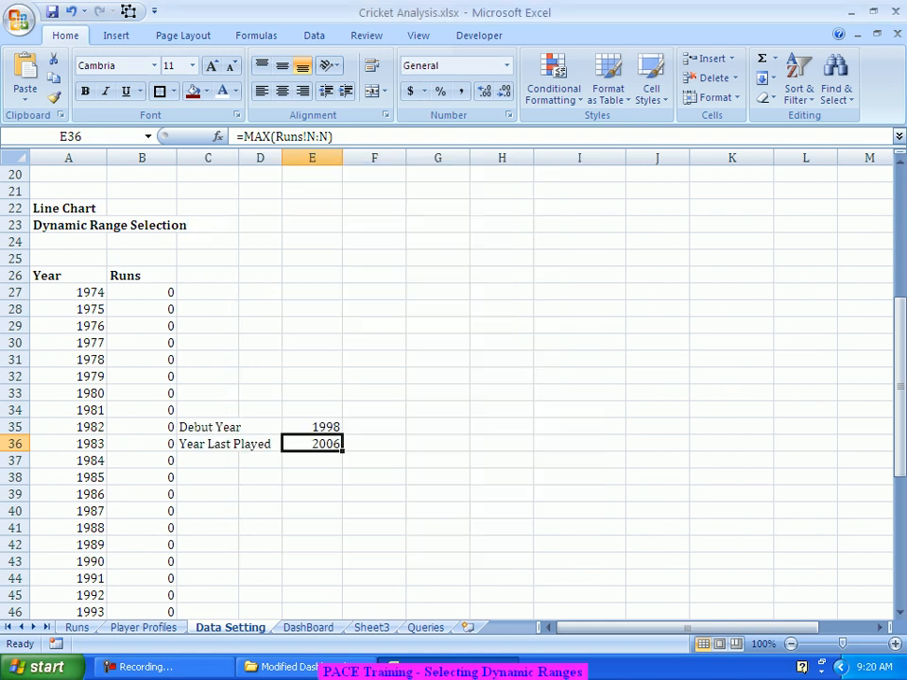
Select A51:B59 in the Year and Runs table, covering 1998 to 2006, and compare it with the debut and last-played years.
left_click(437, 494)
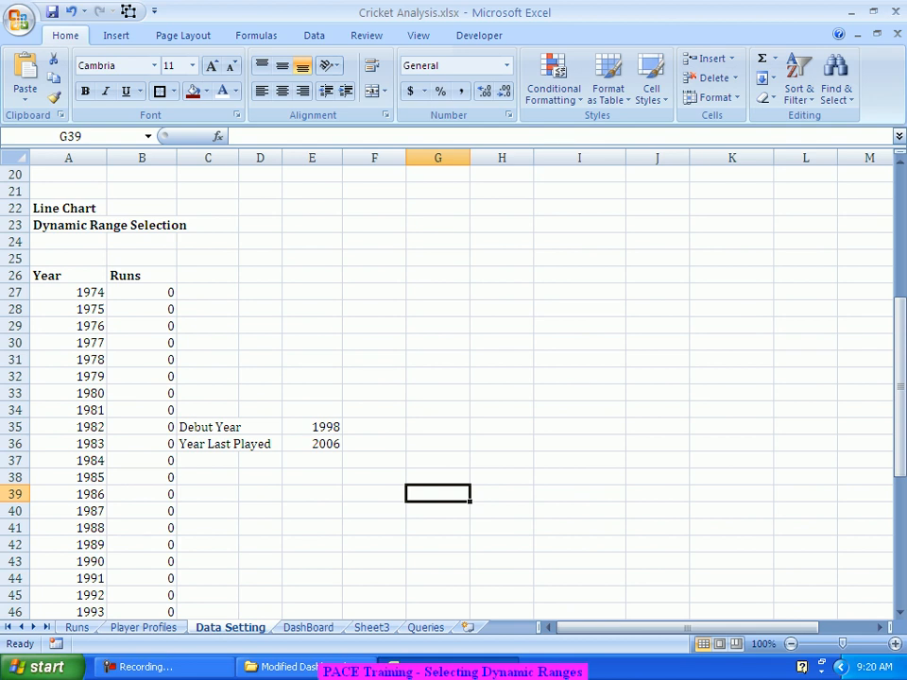
scroll(448, 387, "down", 2)
scroll(449, 387, "down", 2)
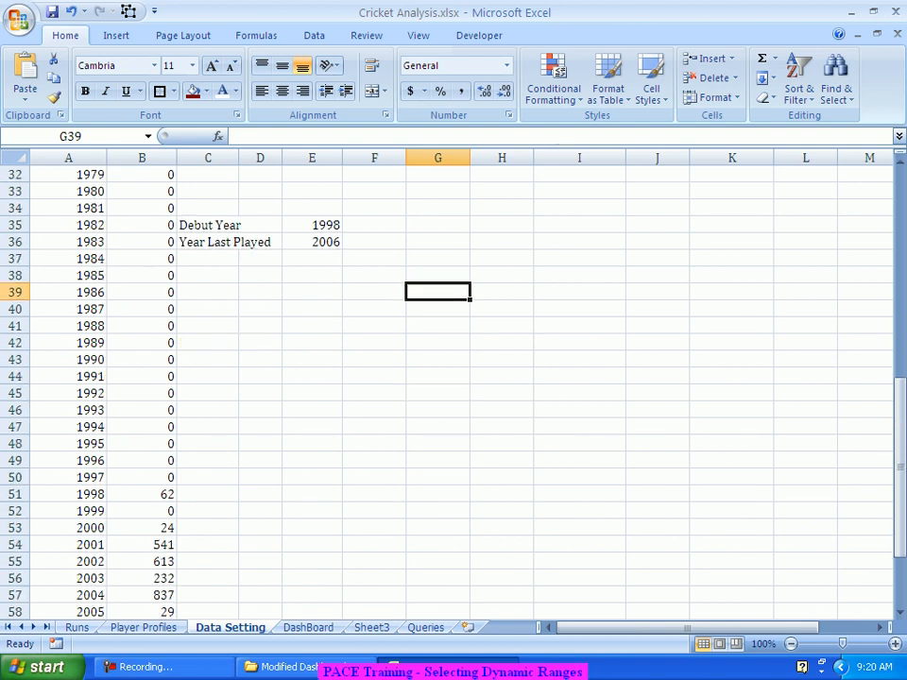
left_click_drag(76, 494, 142, 578)
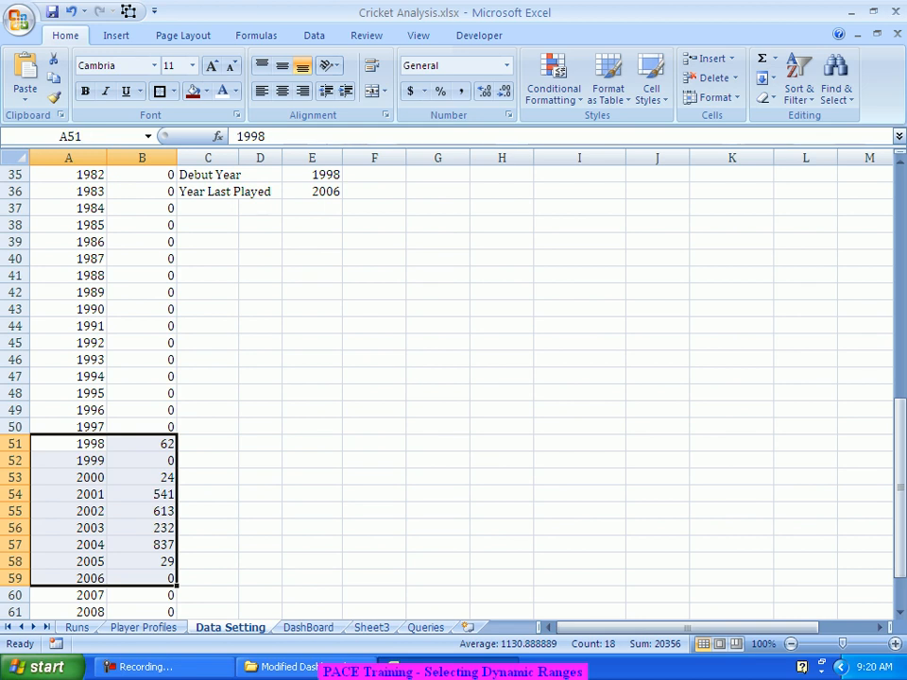
scroll(449, 388, "up", 1)
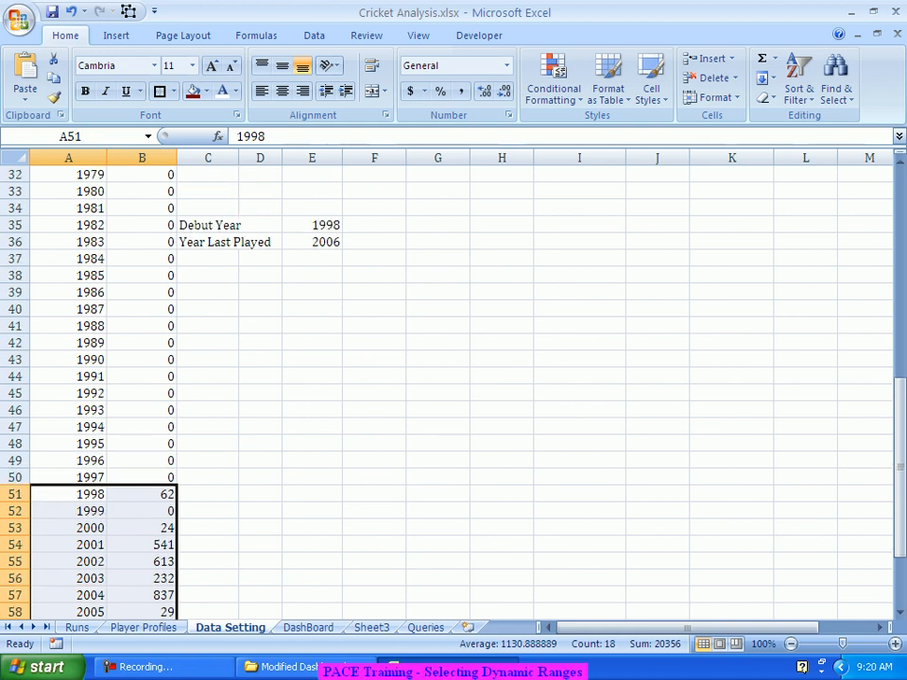
scroll(449, 388, "up", 2)
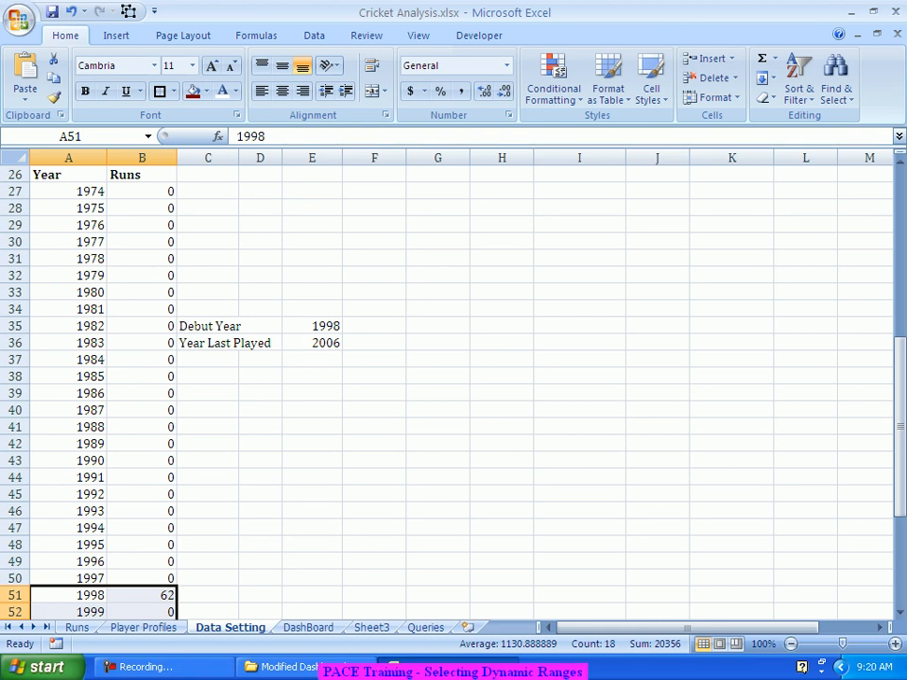
Select R Dravid as the player in cell C1 of the DashBoard sheet.
scroll(449, 387, "up", 8)
scroll(448, 387, "down", 5)
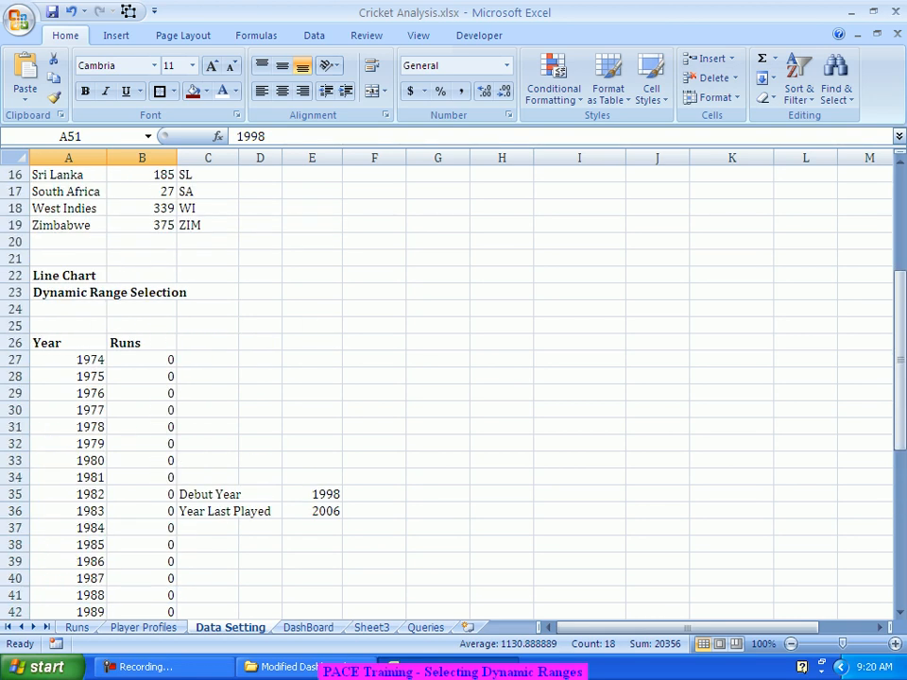
key("ctrl+Page_Down")
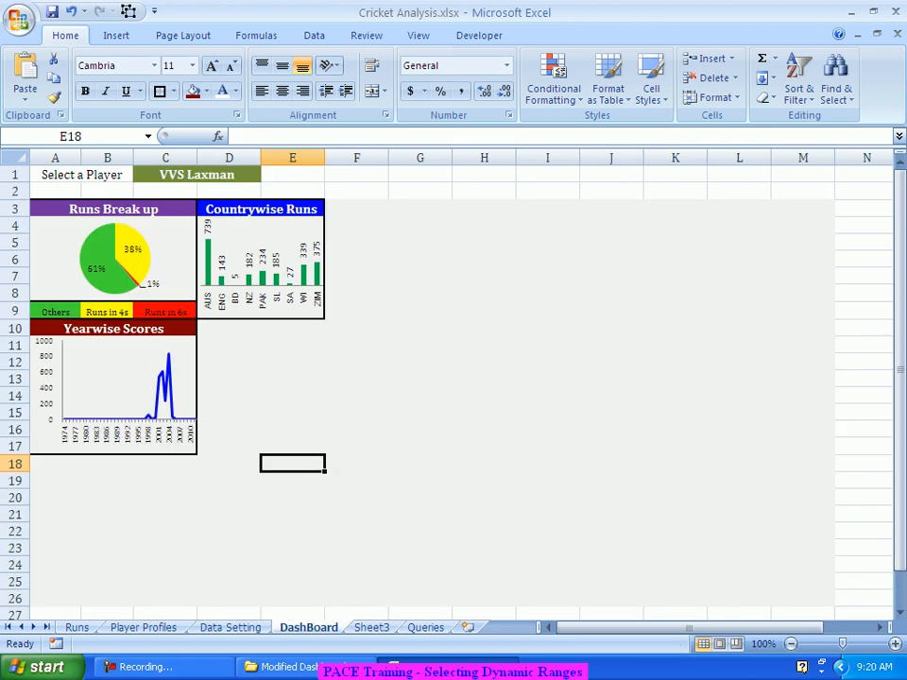
left_click(356, 464)
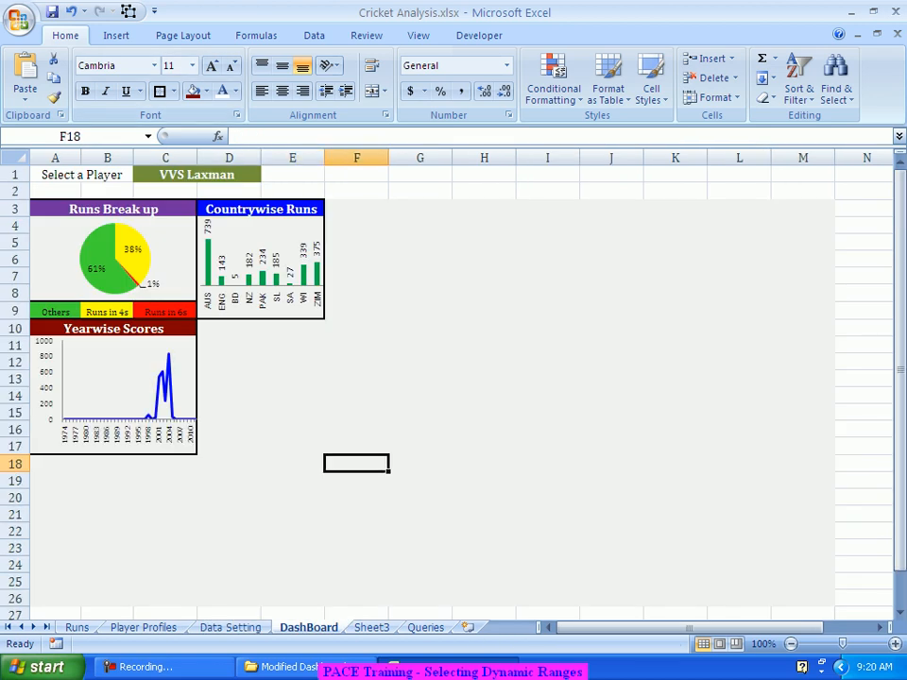
left_click(197, 174)
left_click(268, 174)
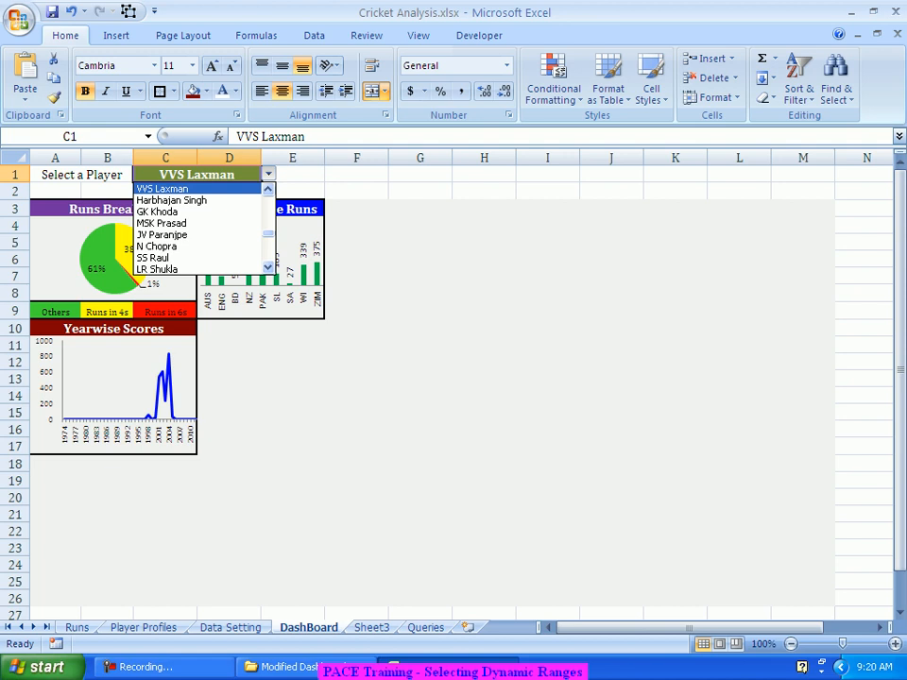
scroll(198, 229, "up", 2)
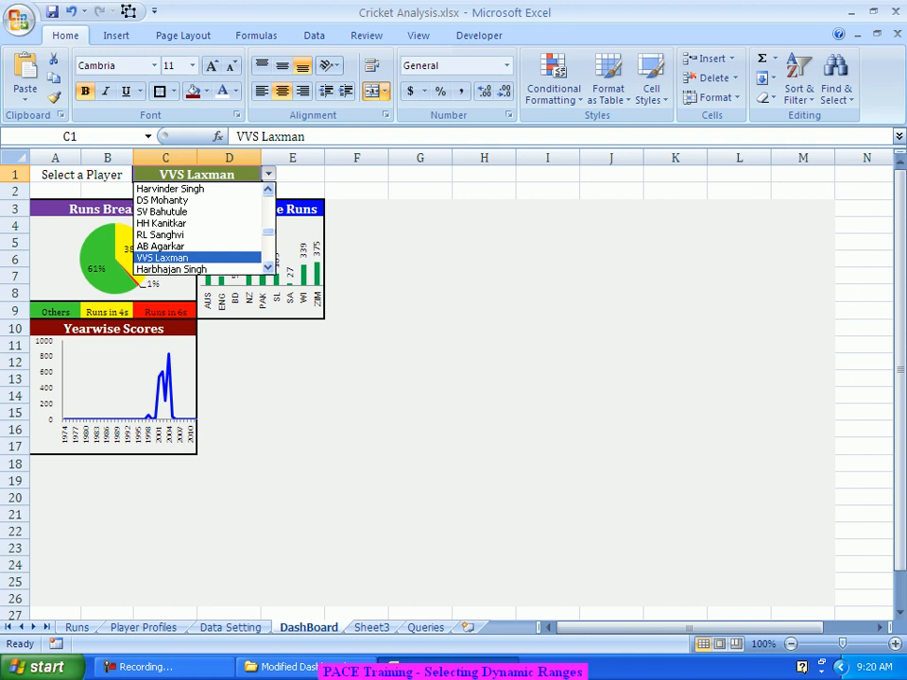
scroll(198, 229, "up", 2)
scroll(198, 228, "up", 3)
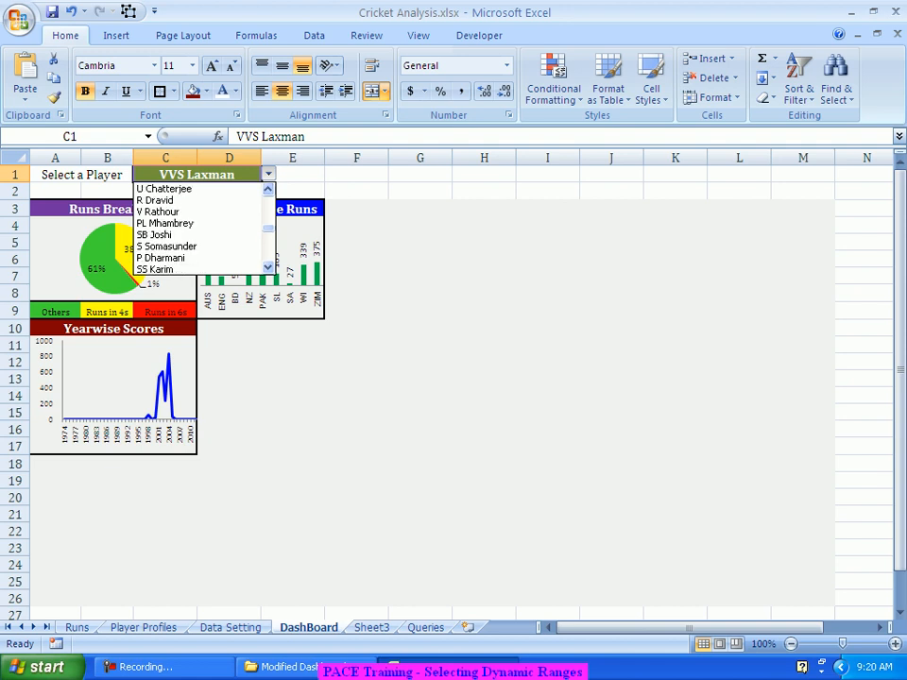
left_click(175, 200)
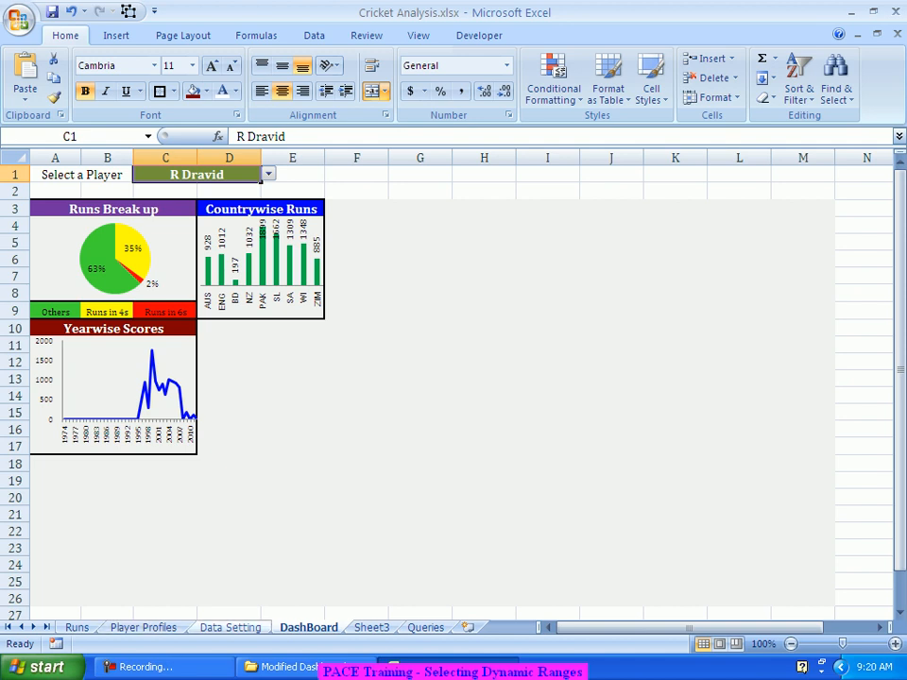
Check the Debut Year and Year Last Played cells on the Data Setting sheet against the newly selected player's yearly runs.
key("ctrl+Page_Up")
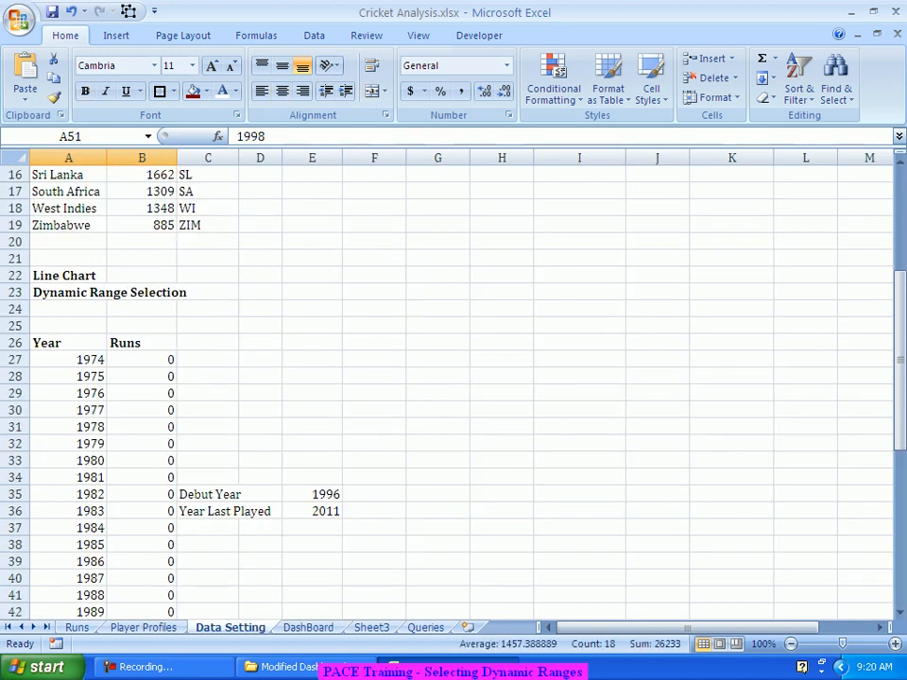
left_click(312, 494)
left_click(312, 511)
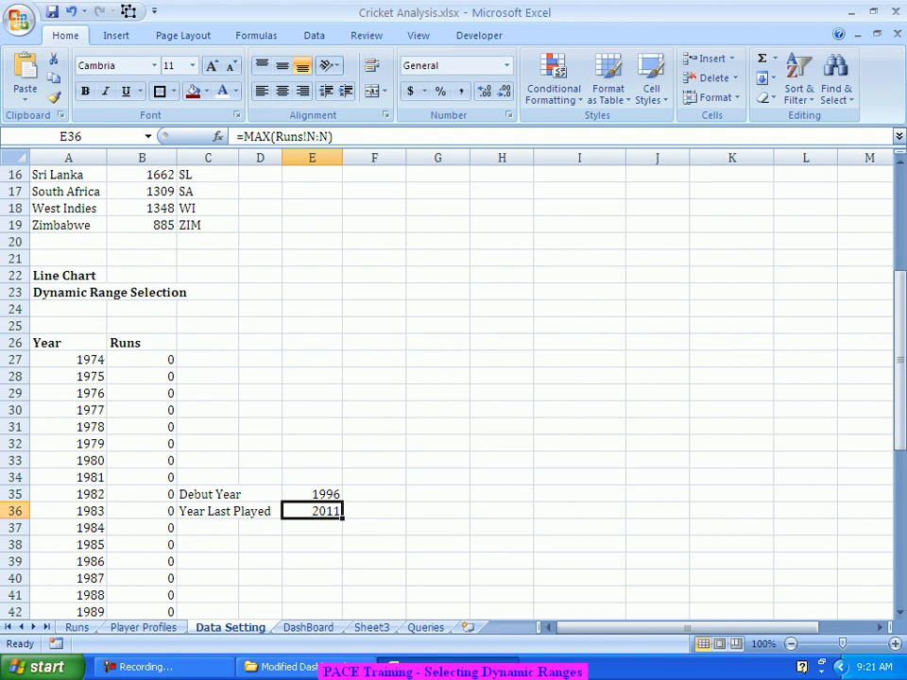
scroll(454, 378, "down", 3)
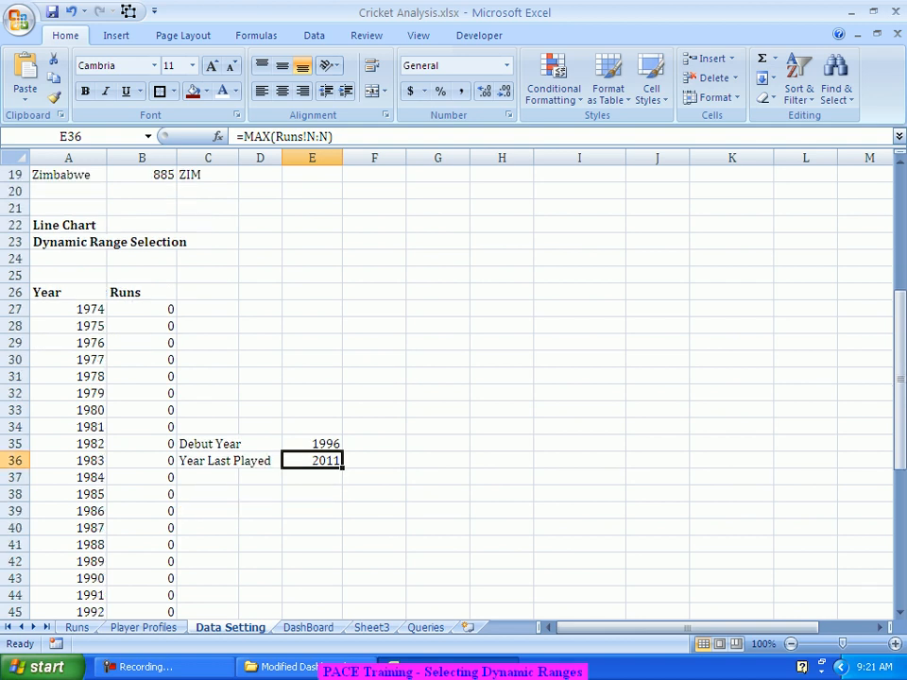
scroll(453, 378, "down", 4)
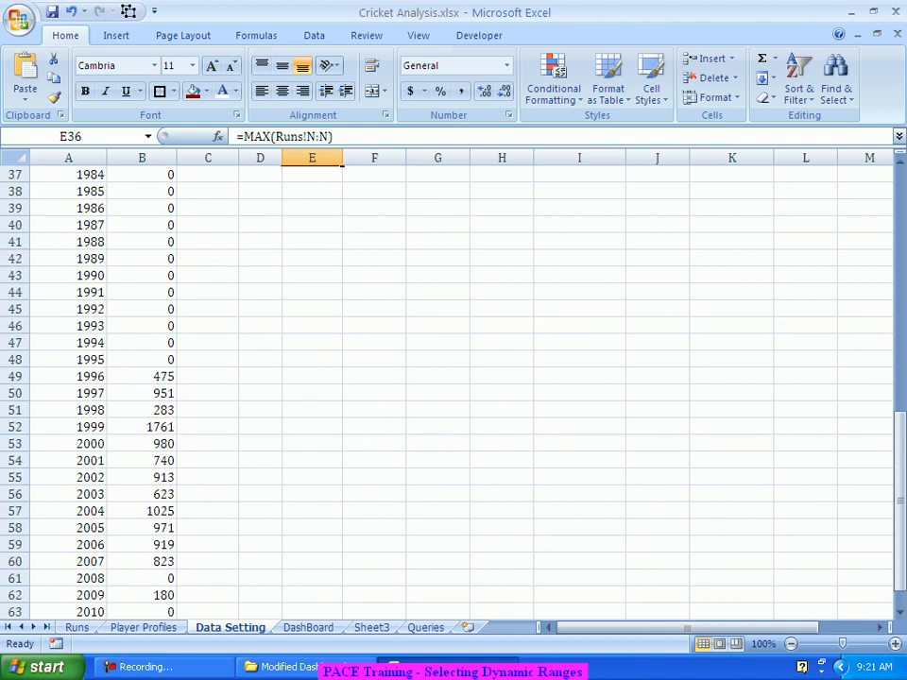
scroll(454, 378, "up", 3)
left_click(311, 410)
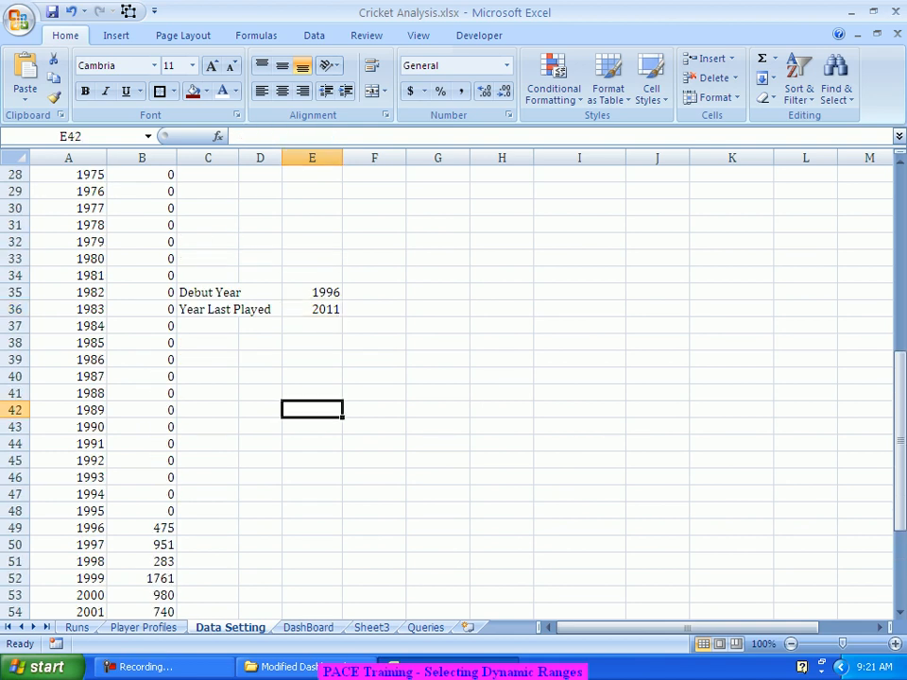
Highlight the player's active years A49:A64 and runs B49:B64, and compare them with the Debut Year formula in E35.
scroll(454, 378, "up", 2)
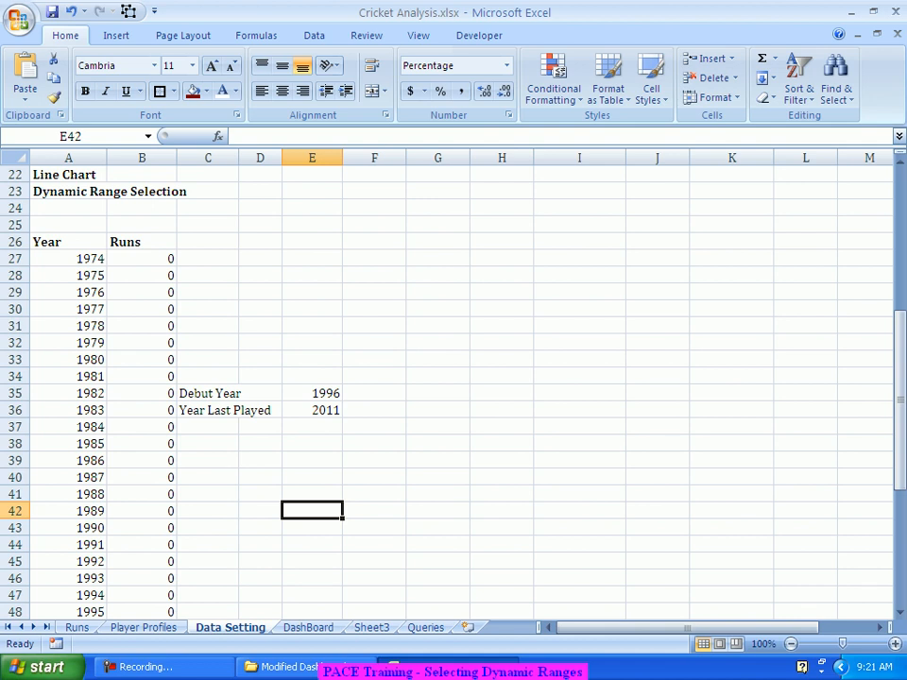
scroll(454, 378, "down", 3)
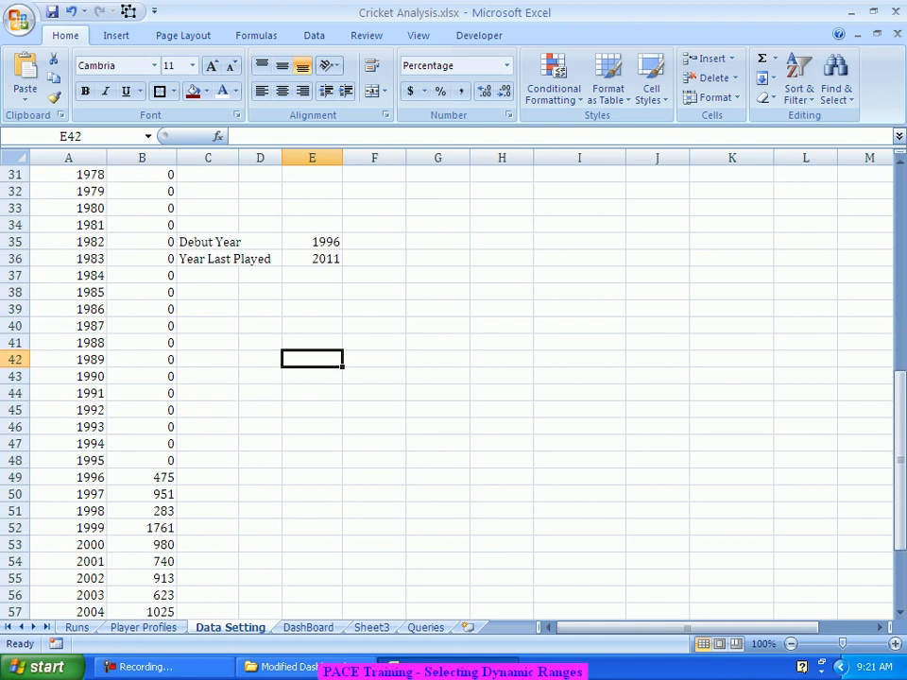
left_click_drag(68, 477, 68, 578)
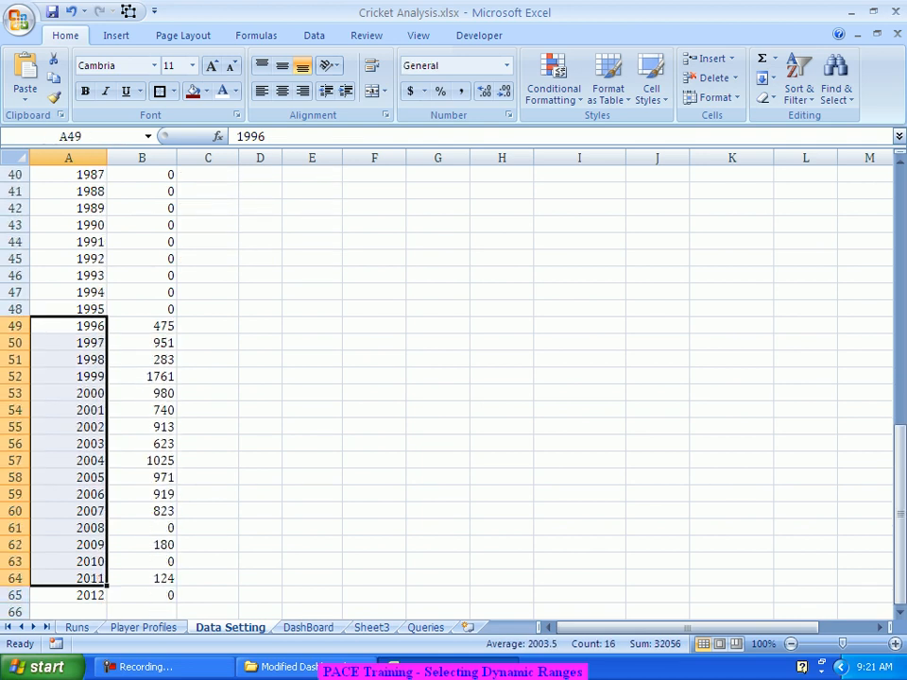
left_click_drag(142, 326, 142, 578)
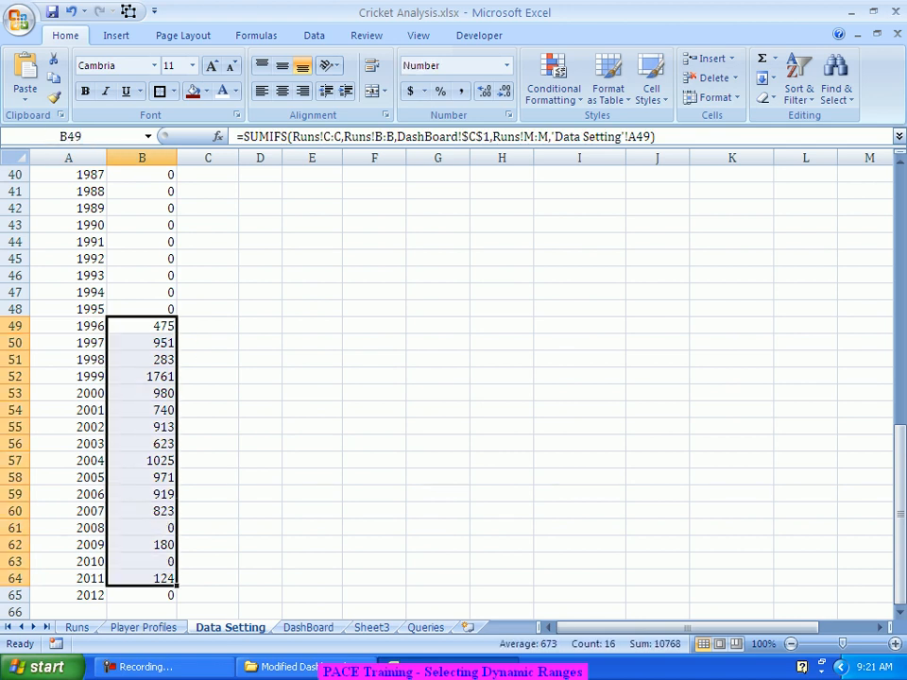
scroll(444, 378, "up", 7)
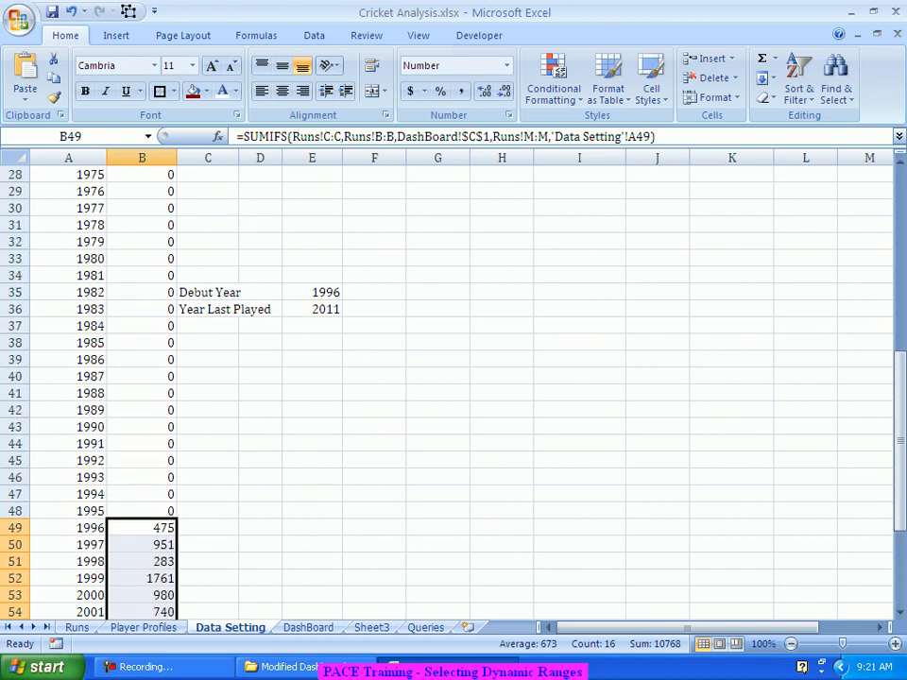
left_click(312, 444)
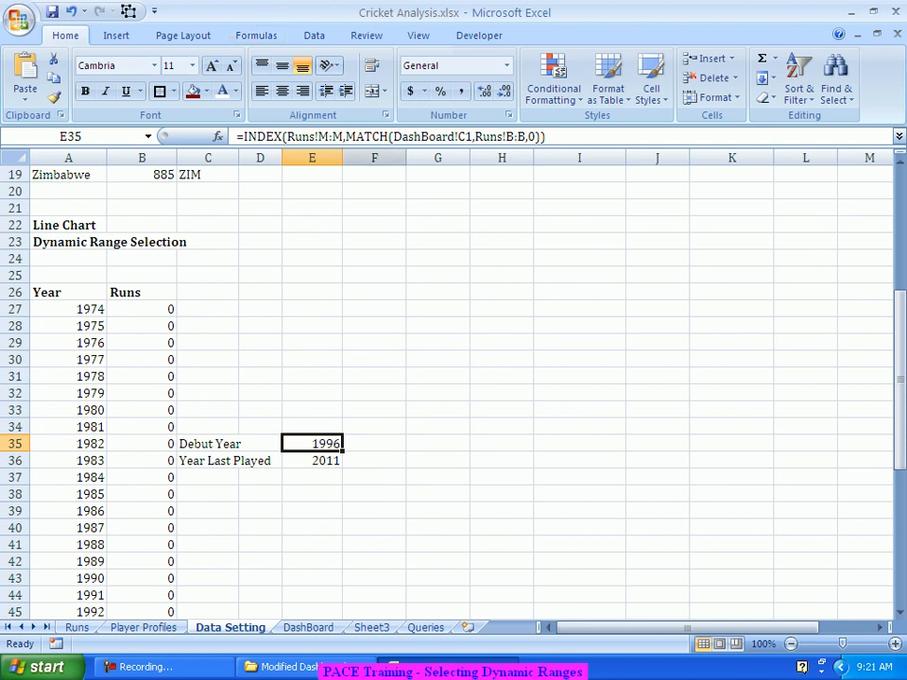
left_click_drag(68, 359, 68, 544)
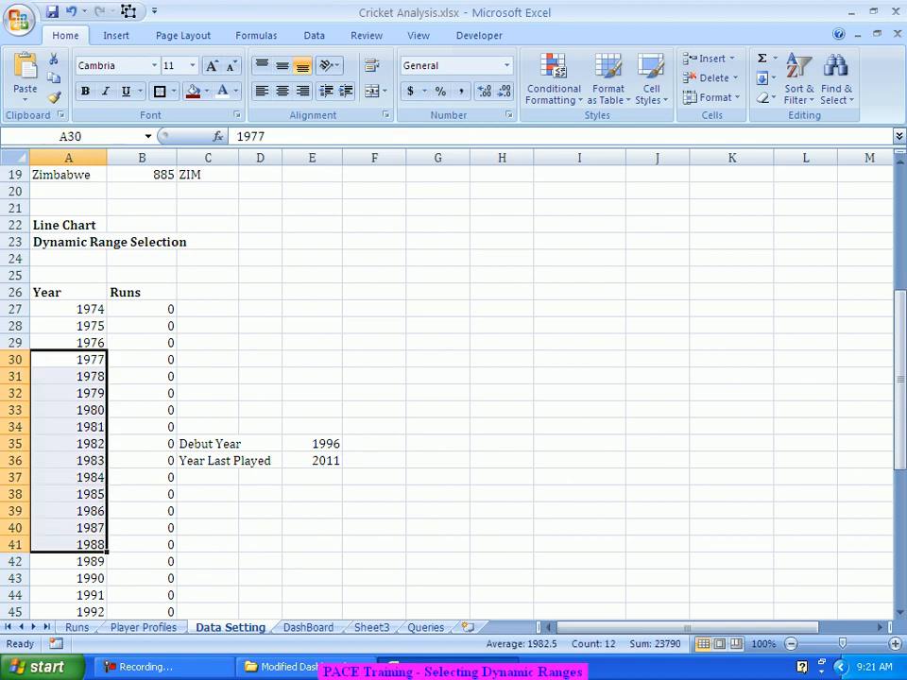
Create a new workbook-scope name PlayerYears and begin its reference as an OFFSET formula starting from 'Data Setting'!$A$26.
left_click(260, 376)
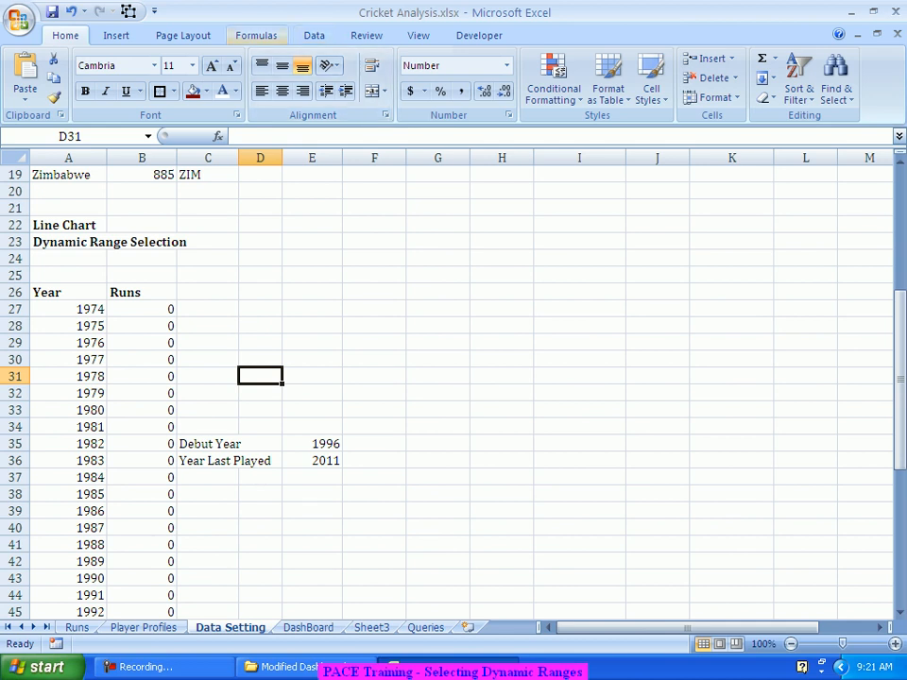
left_click(256, 35)
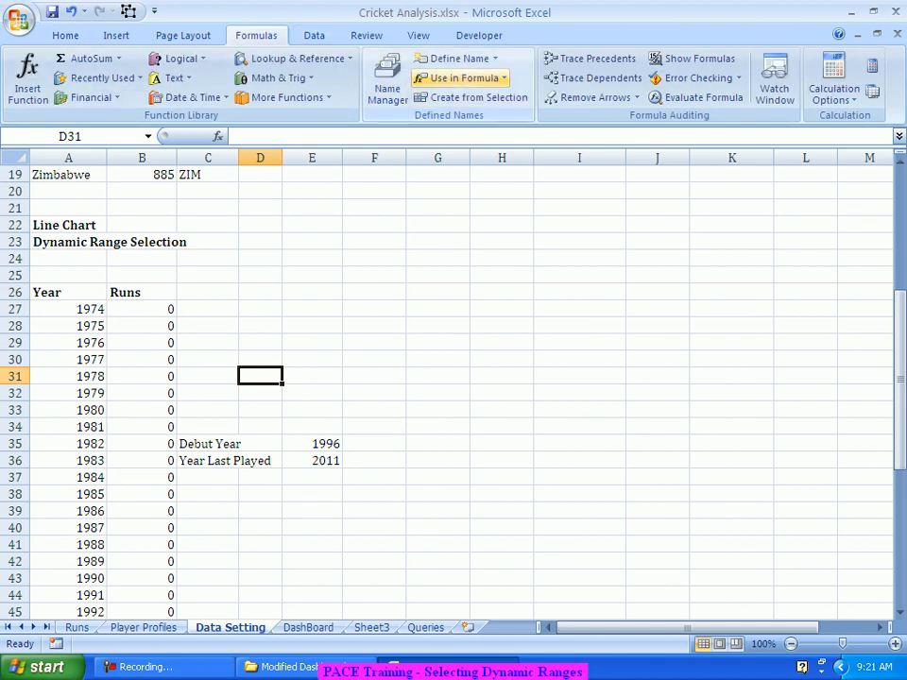
left_click(453, 58)
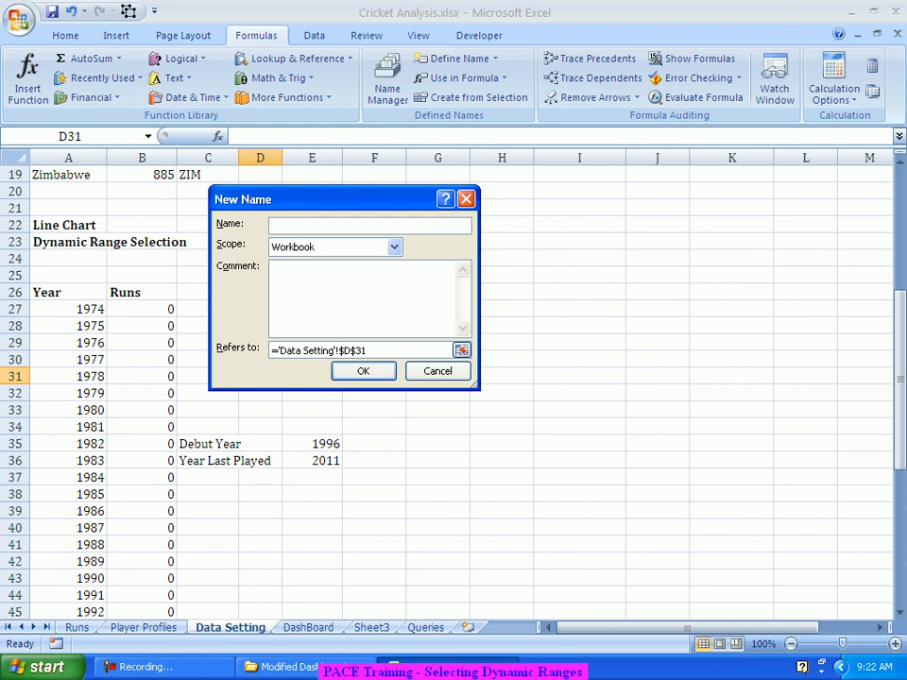
type("PlayerYears")
left_click(340, 350)
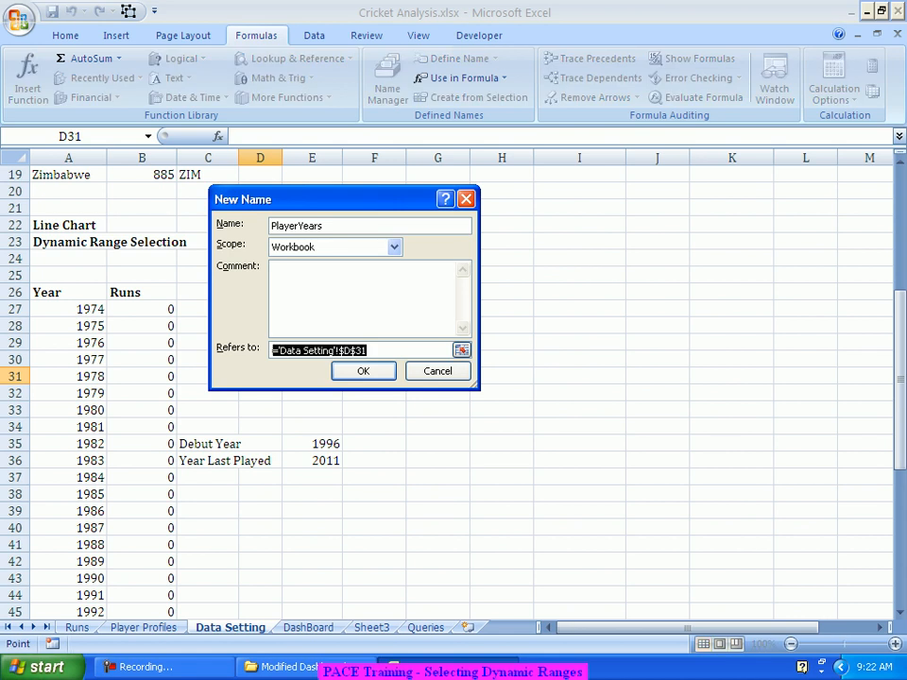
key("BackSpace")
type("=")
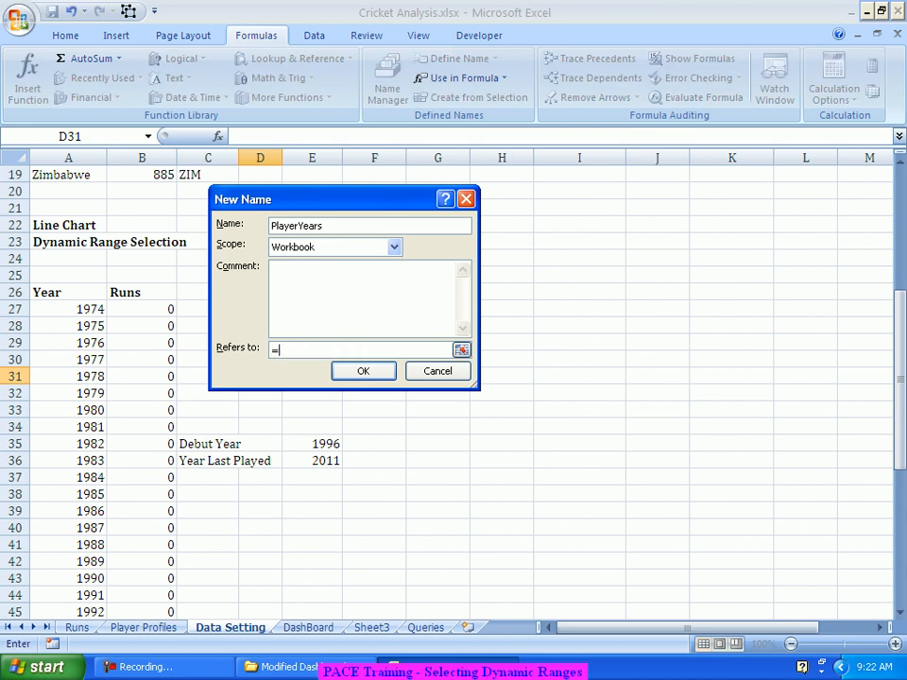
type("Offset(")
left_click(68, 293)
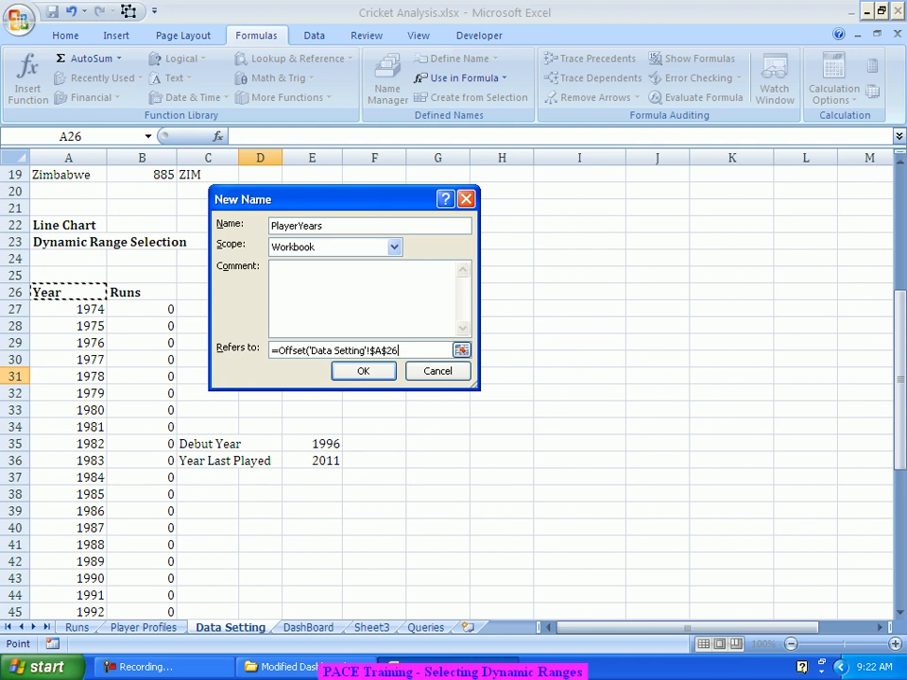
Set the PlayerYears row offset to 'Data Setting'!$E$35-'Data Setting'!$A$27+1 and the column offset to 0.
type(",")
left_click(313, 444)
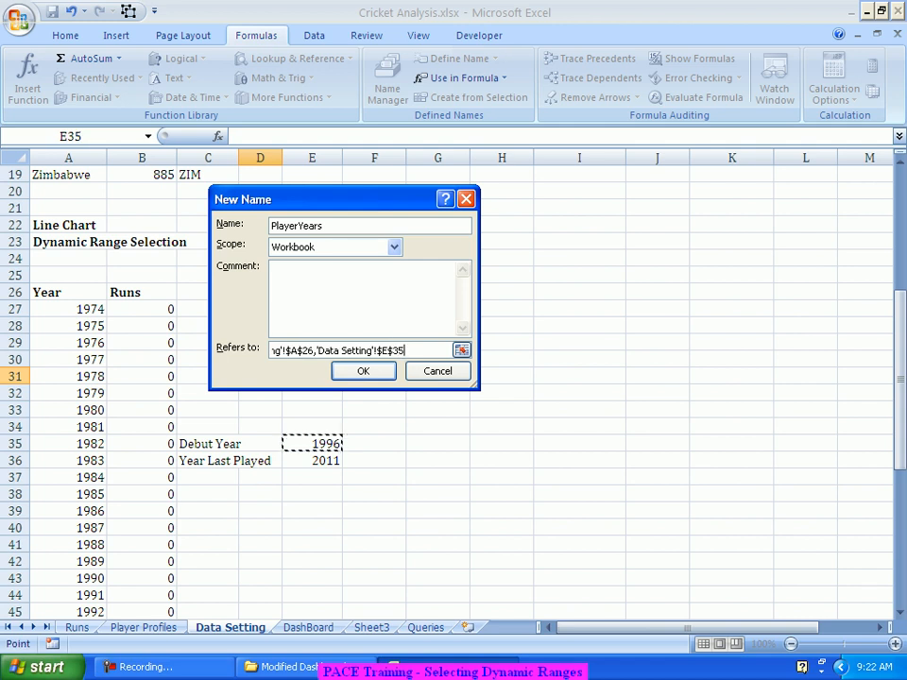
type("-")
left_click(69, 309)
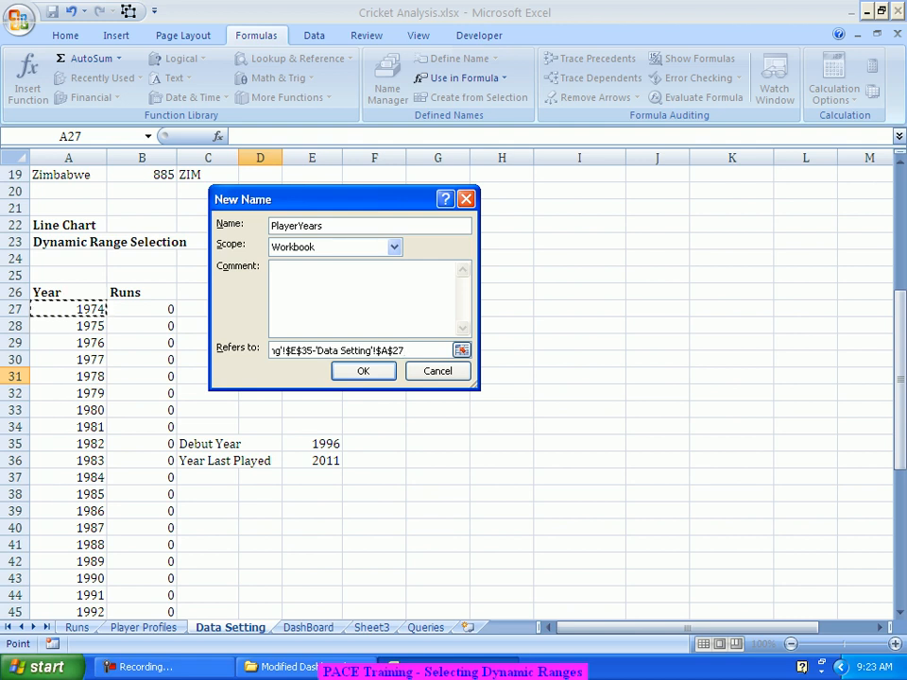
type("+1,")
type("0,")
Complete the PlayerYears formula with height 'Data Setting'!$E$36-'Data Setting'!$E$35+1 and width 0, and save the name.
left_click(311, 461)
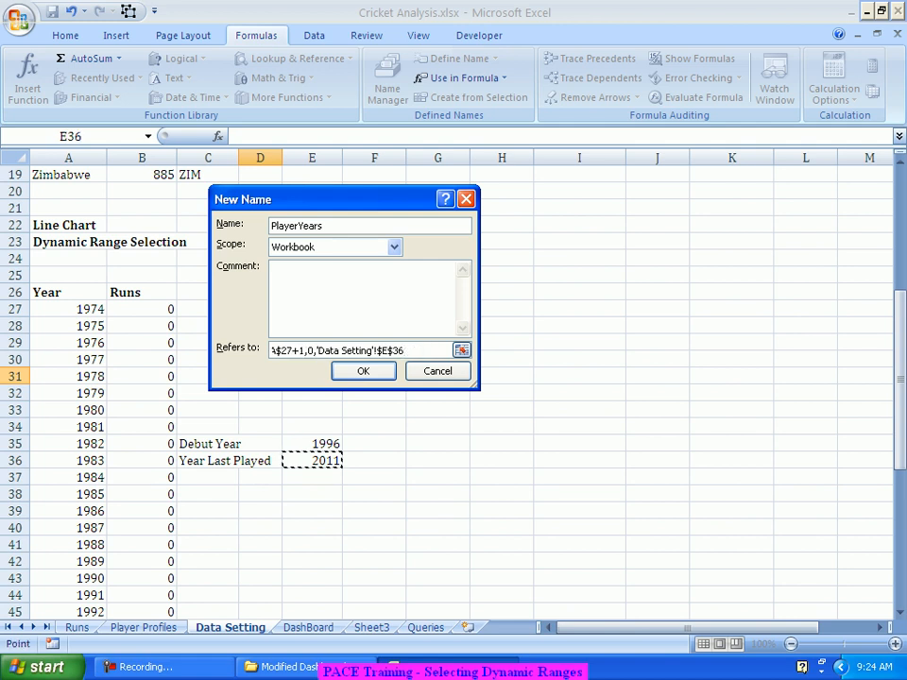
type("-")
left_click(312, 444)
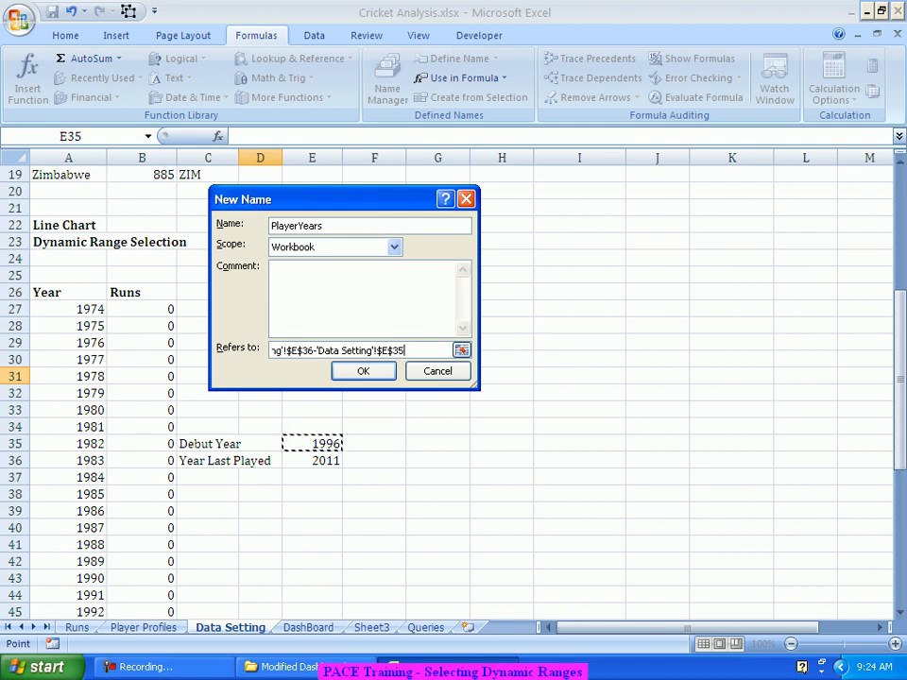
type("+1,0)")
key("Return")
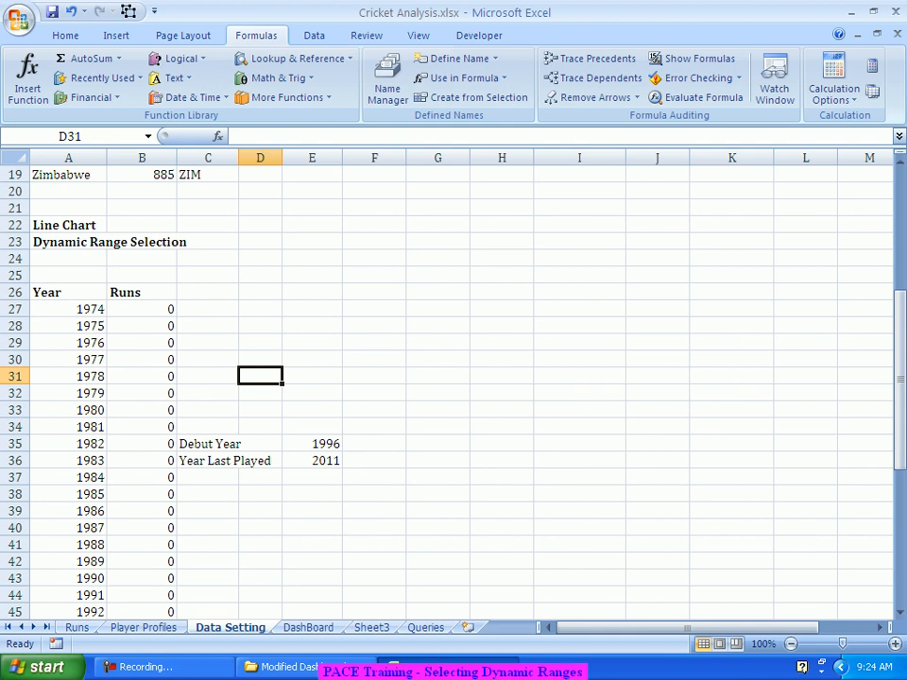
Create a new workbook-scope name PlayerRuns and begin its reference as an OFFSET formula starting from 'Data Setting'!$A$26.
scroll(454, 378, "up", 1)
scroll(454, 378, "down", 2)
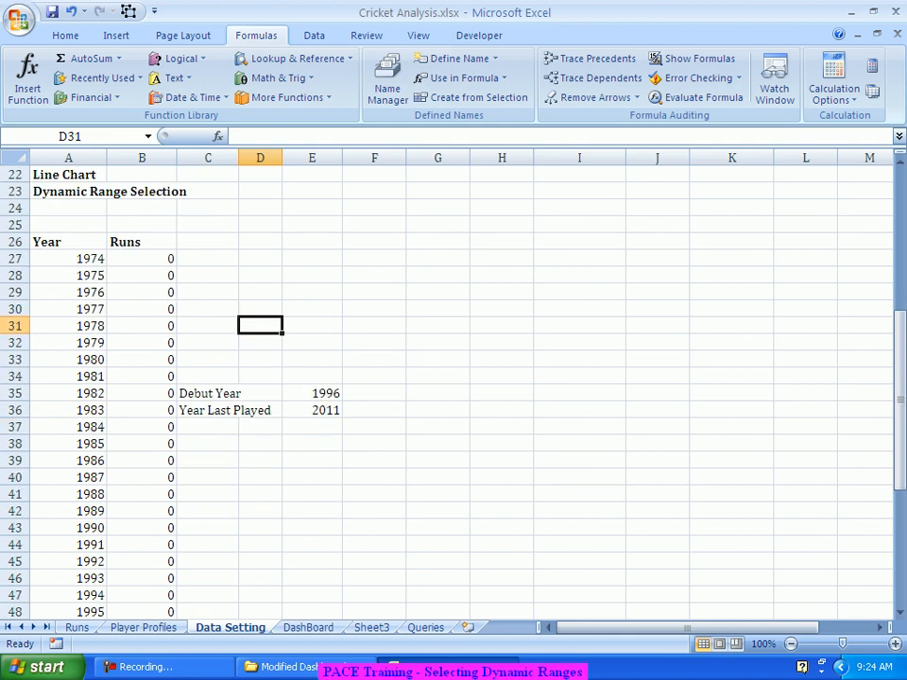
left_click(453, 59)
type("Pla")
type("rRuns")
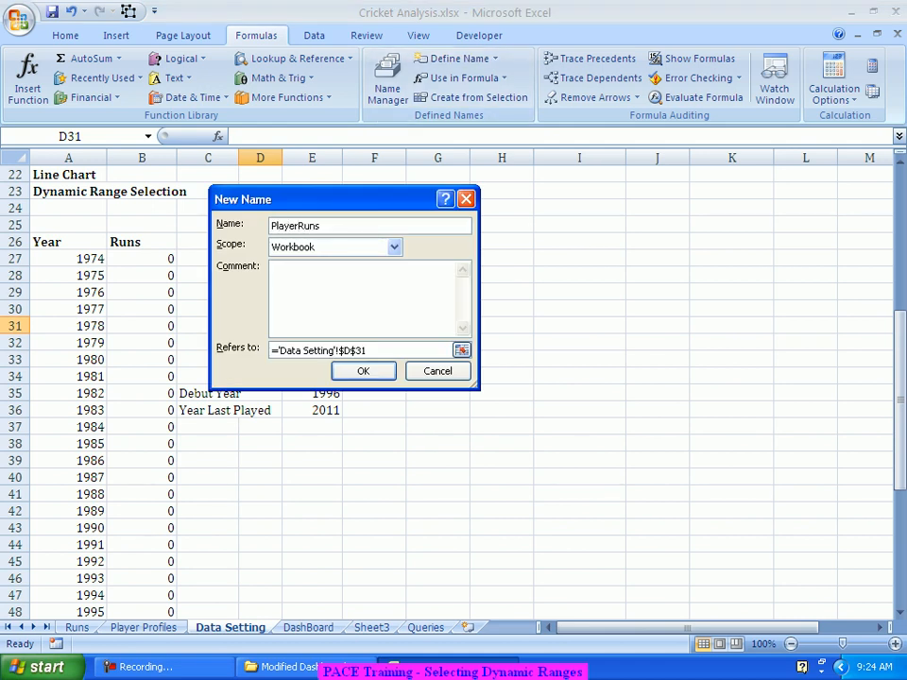
key("Tab")
key("Tab")
key("Tab")
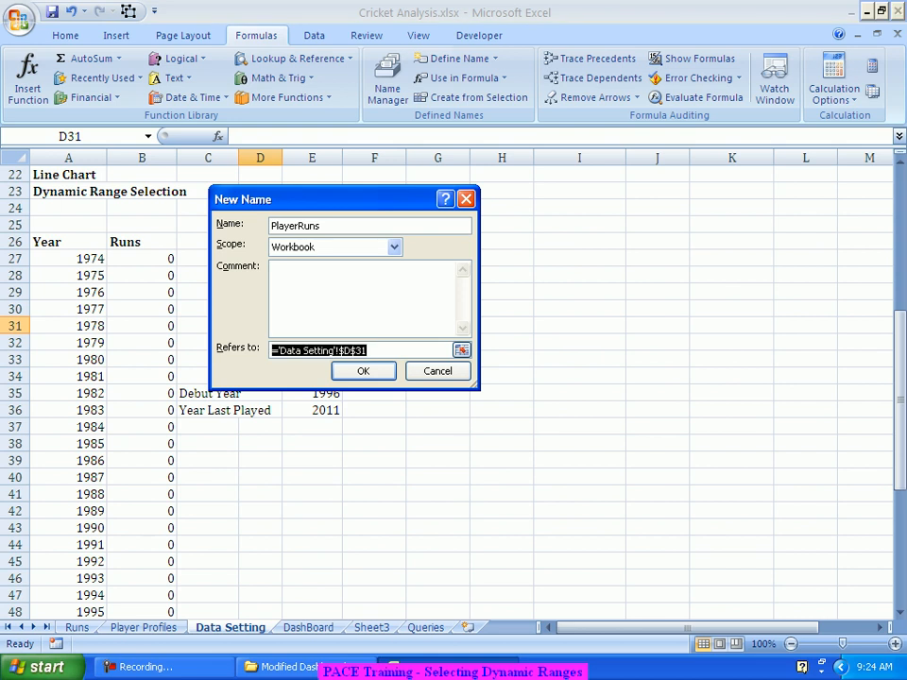
type("=Off")
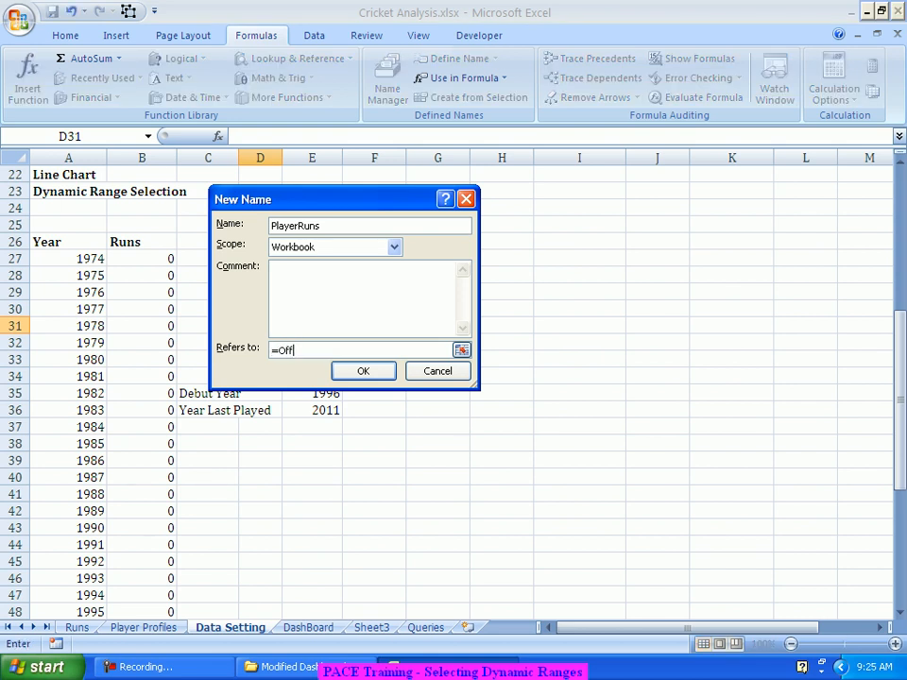
type("set(")
left_click(68, 242)
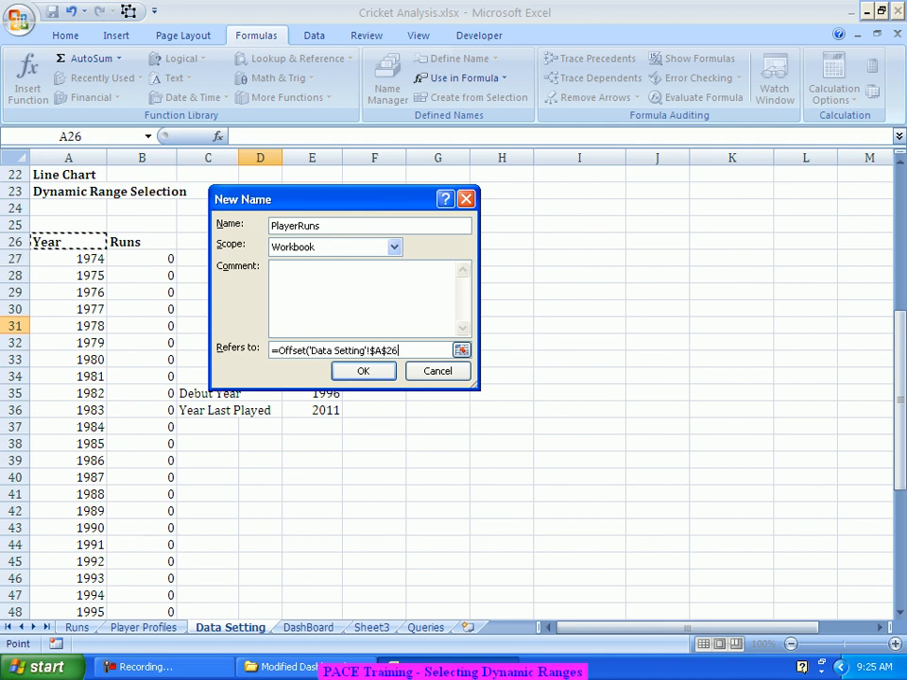
type(",")
Set the PlayerRuns row offset to 'Data Setting'!$E$35-'Data Setting'!$A$27+1 and the column offset to 1.
left_click_drag(368, 199, 502, 187)
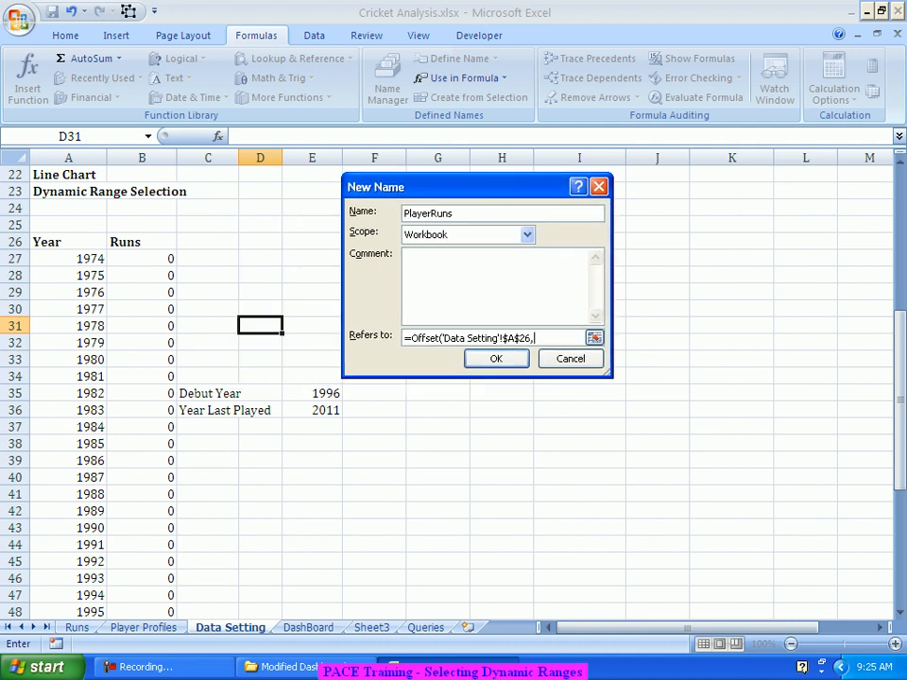
left_click(313, 393)
type("-")
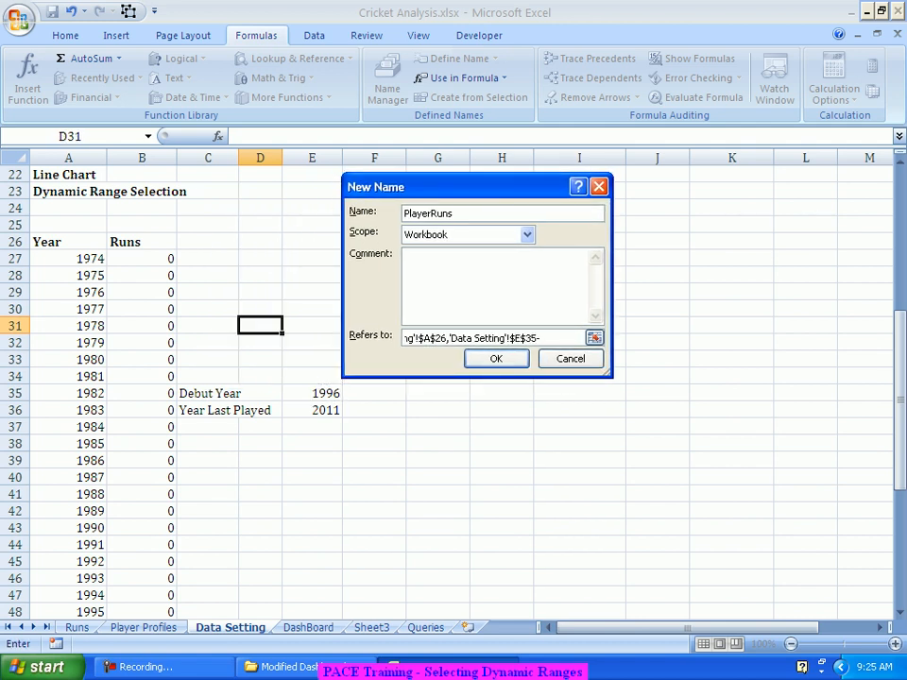
left_click(69, 259)
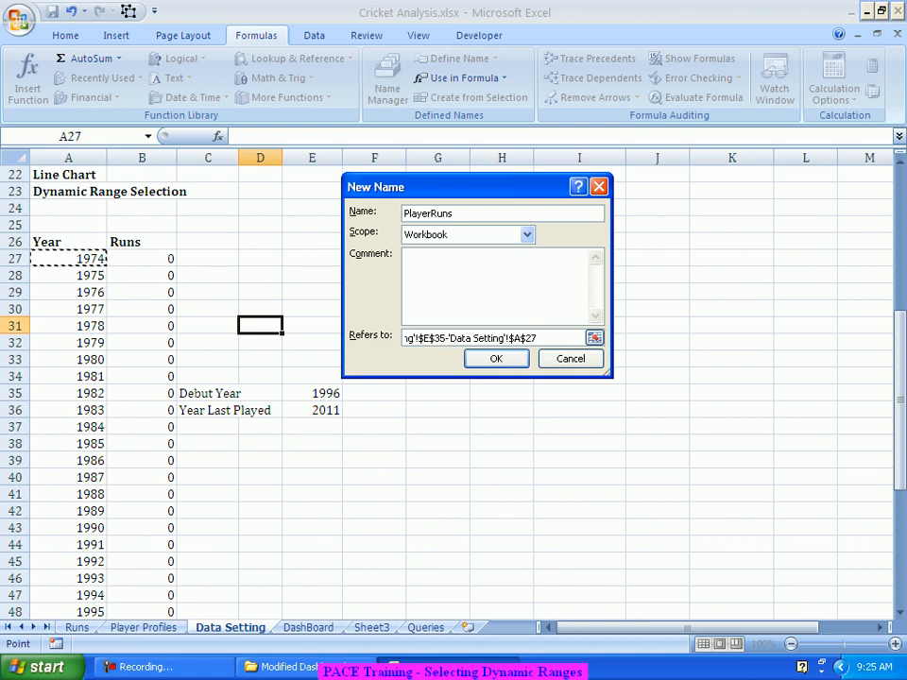
type("+1,")
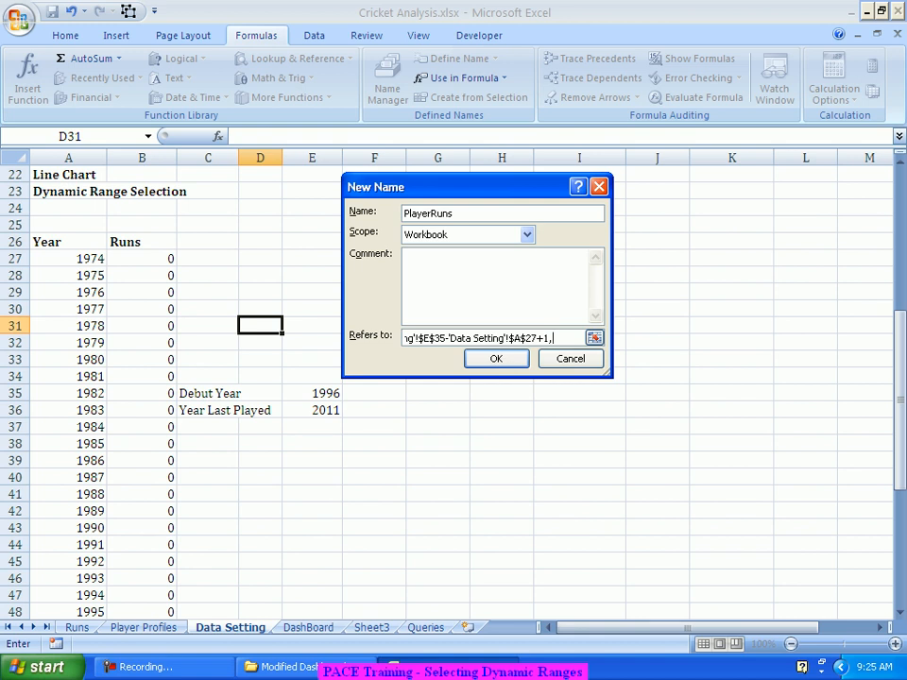
type("1,")
Complete the PlayerRuns formula with height 'Data Setting'!$E$36-'Data Setting'!$E$35+1 and width 1, and save the name.
left_click(313, 410)
type("-")
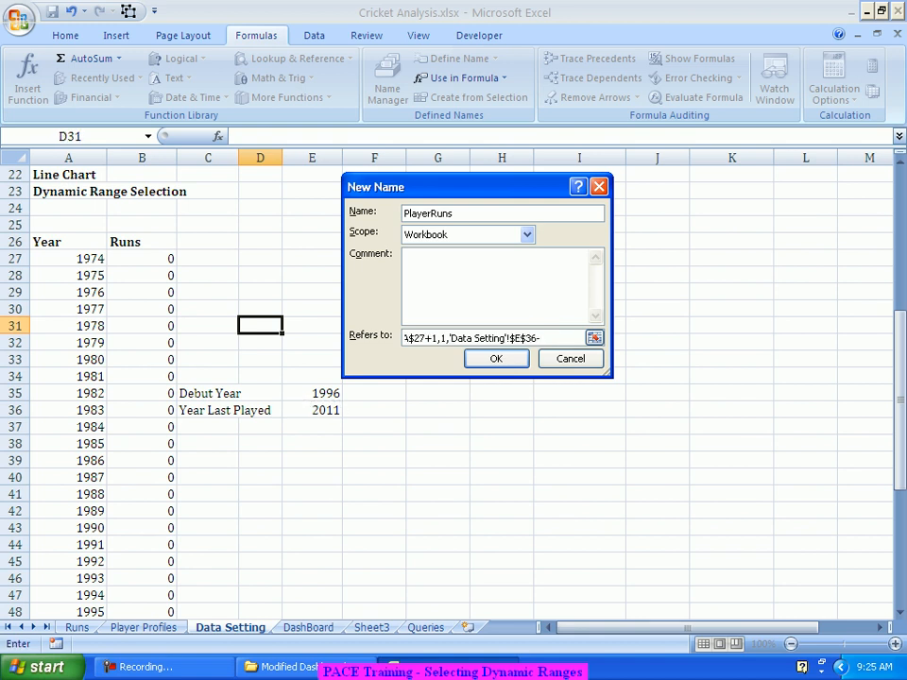
left_click(313, 393)
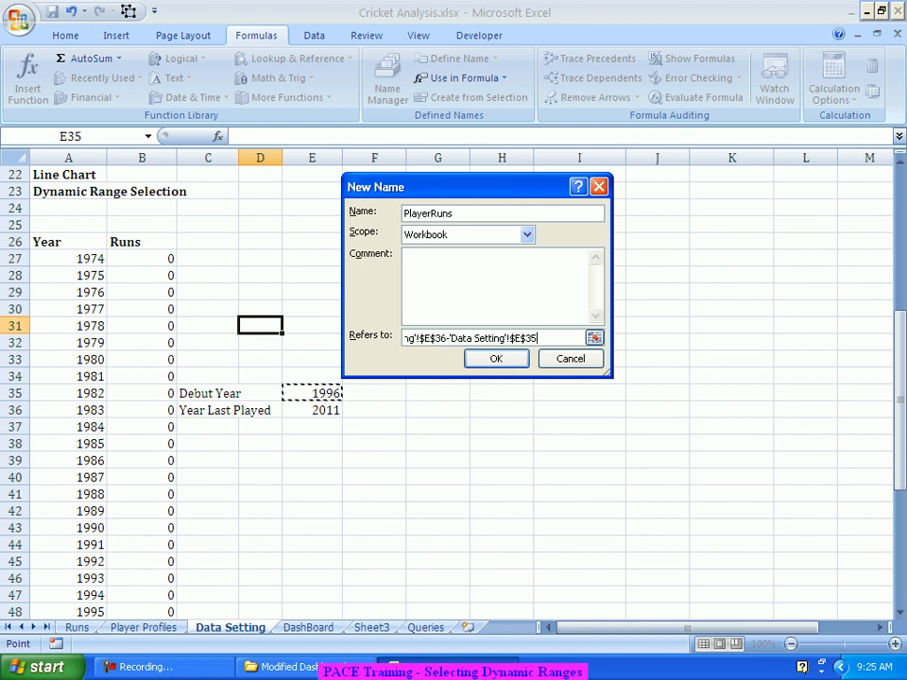
type("+1,1)")
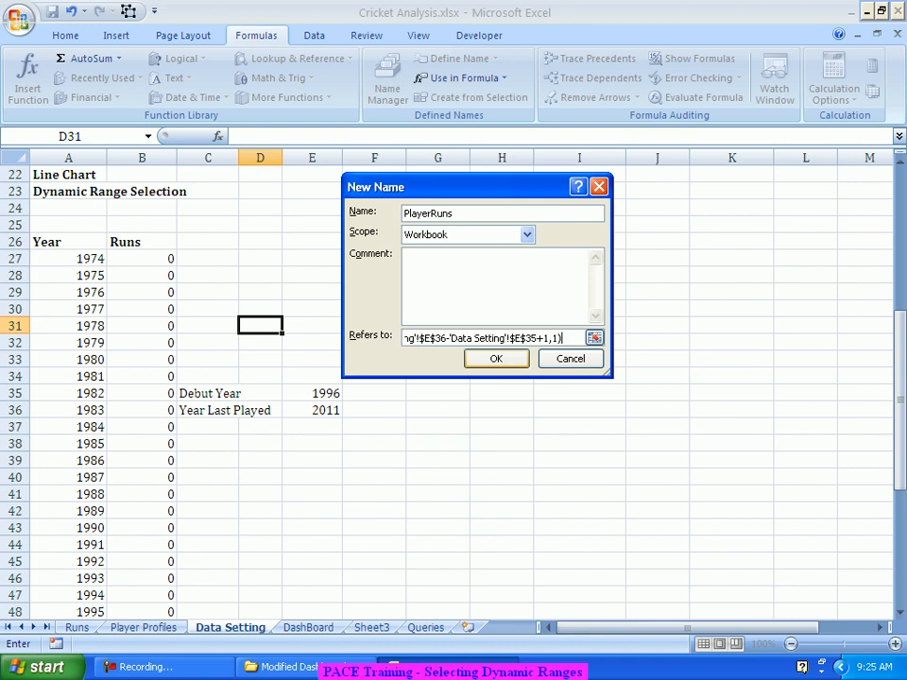
key("Return")
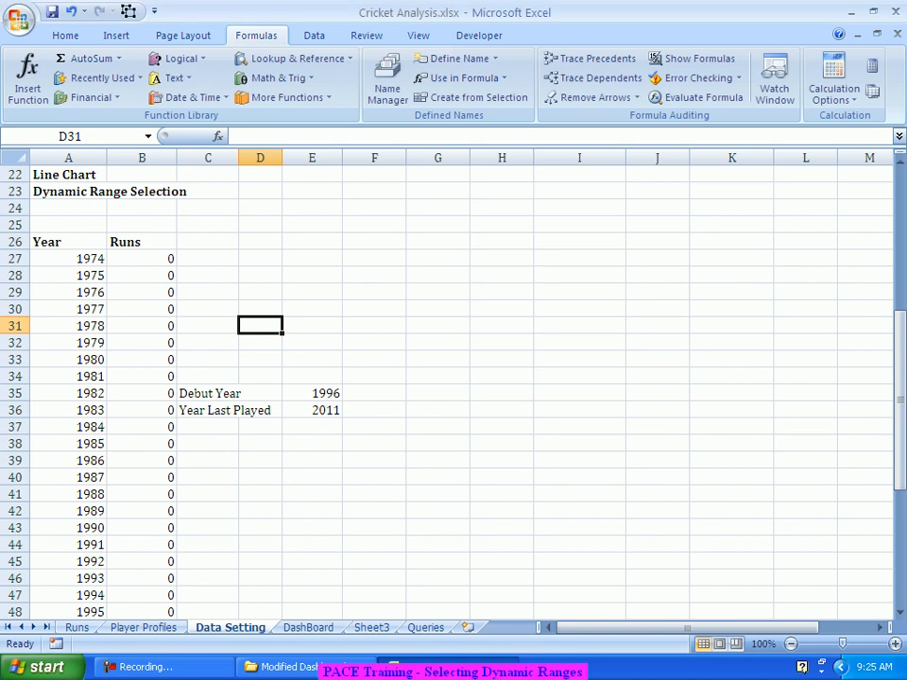
Check in the Name Manager which cells on the Data Setting sheet the PlayerRuns name covers.
left_click(374, 360)
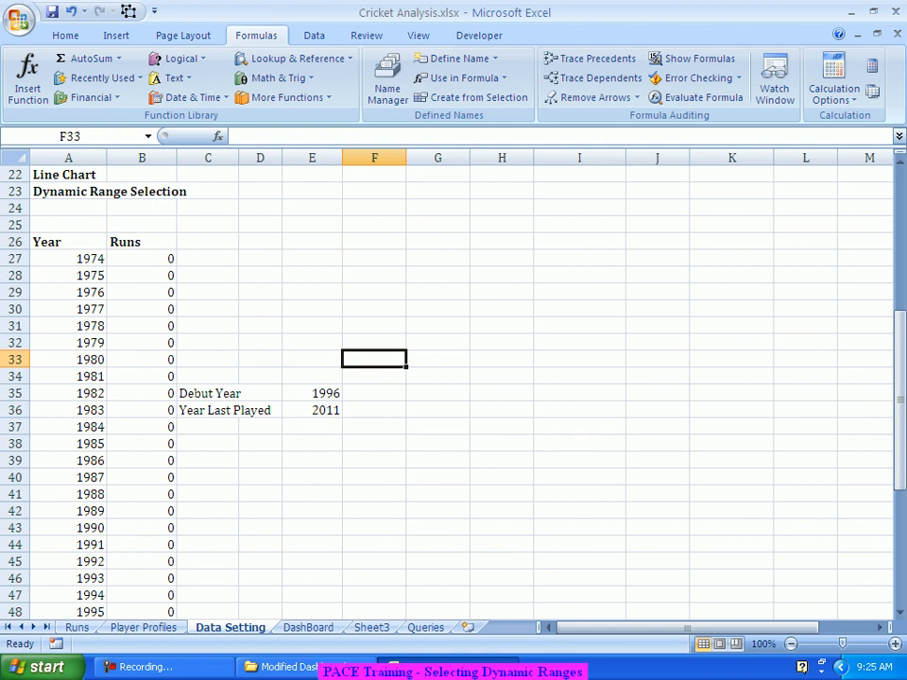
left_click(387, 80)
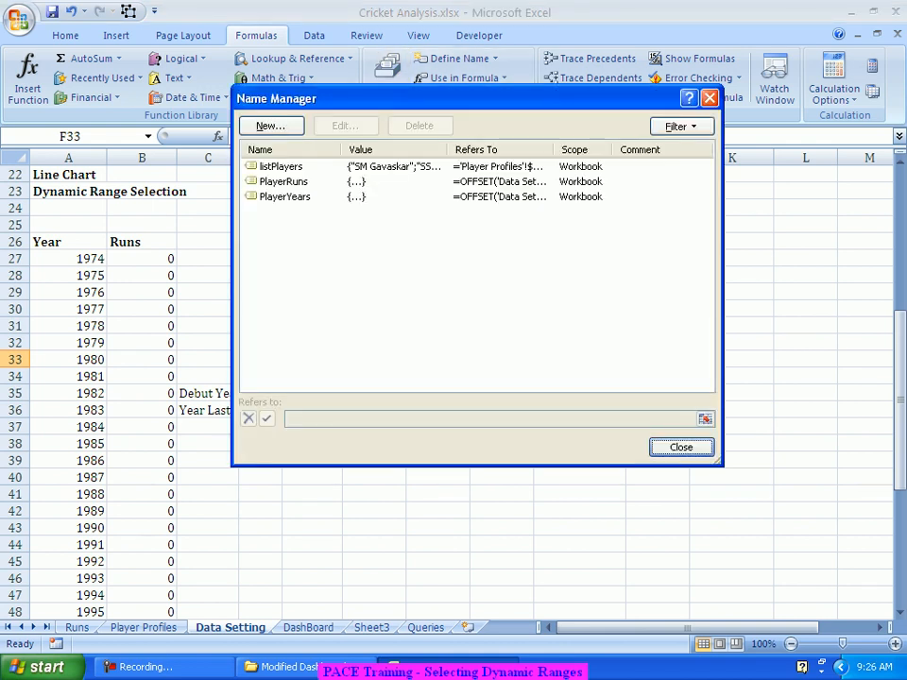
left_click_drag(396, 98, 519, 143)
left_click(427, 226)
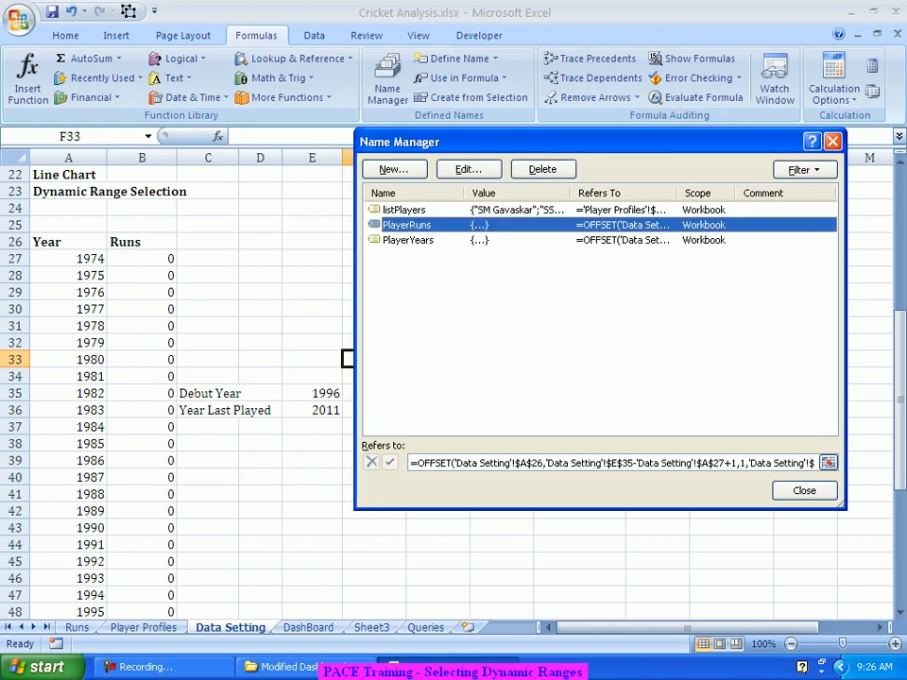
left_click(562, 463)
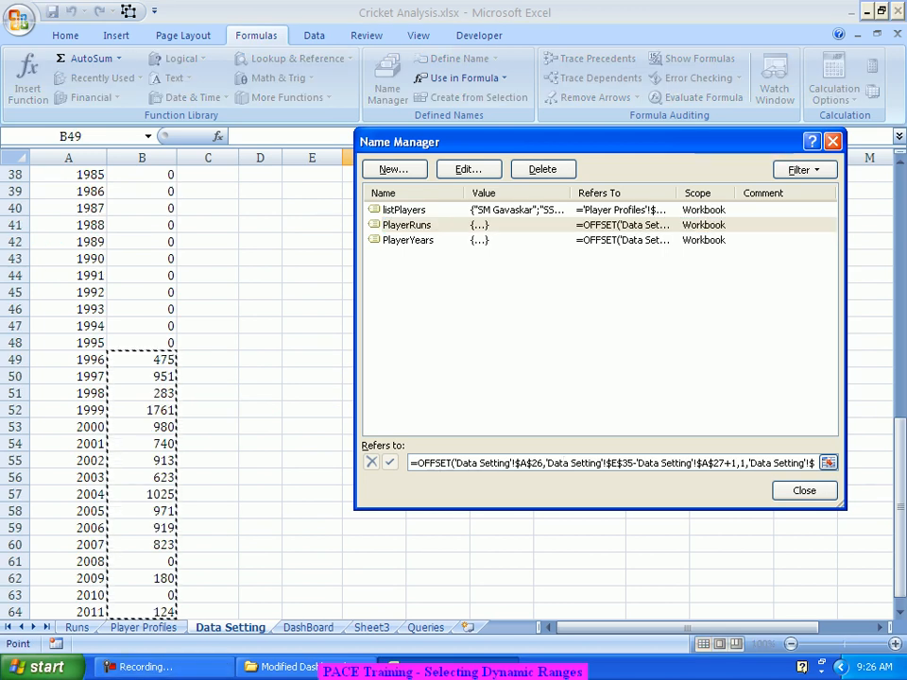
scroll(562, 463, "down", 1)
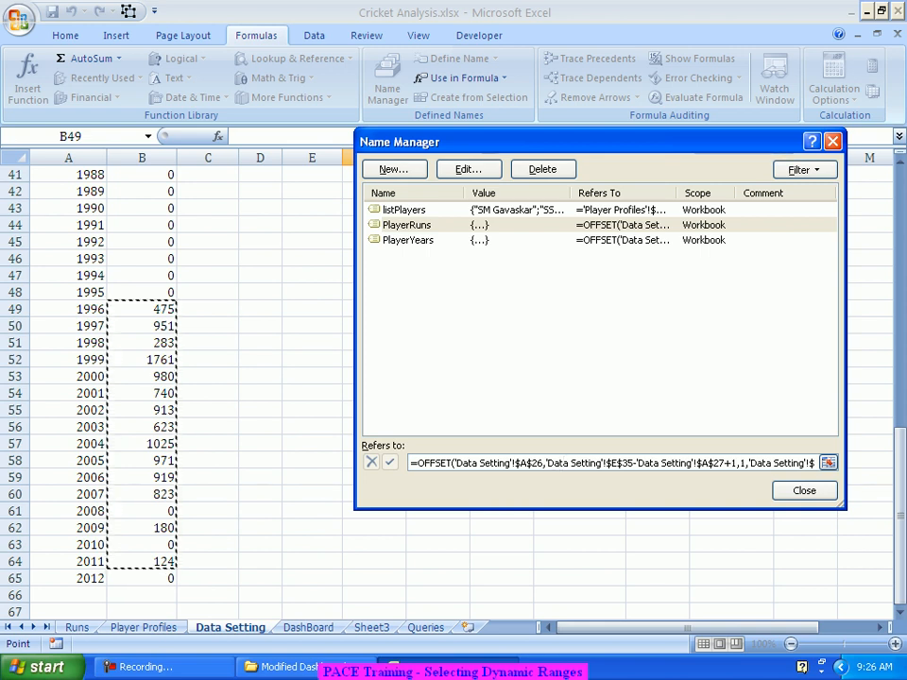
Check which cells the PlayerYears reference covers, then close the Name Manager.
left_click(454, 240)
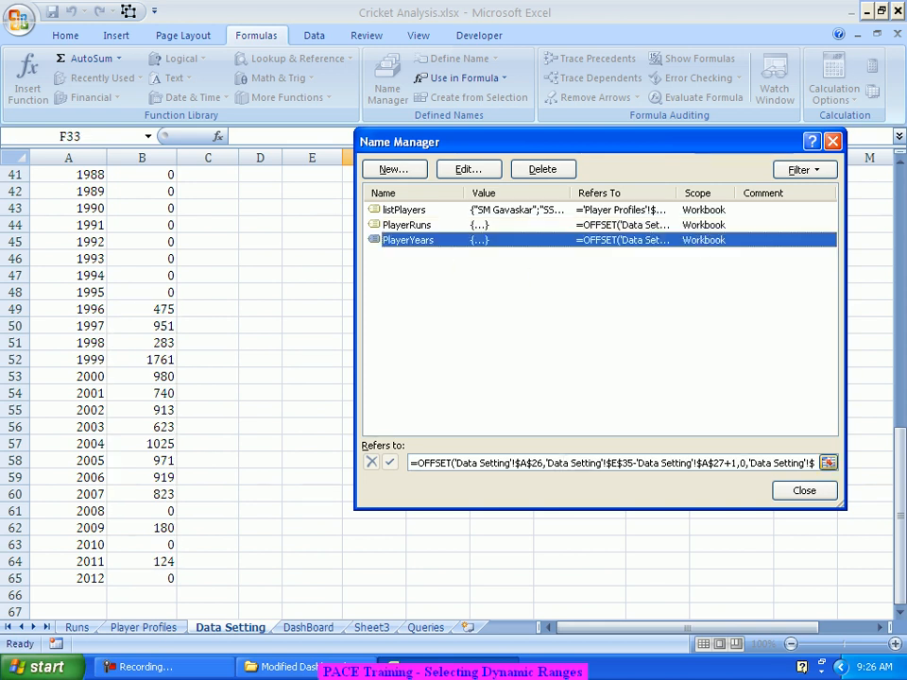
left_click(593, 463)
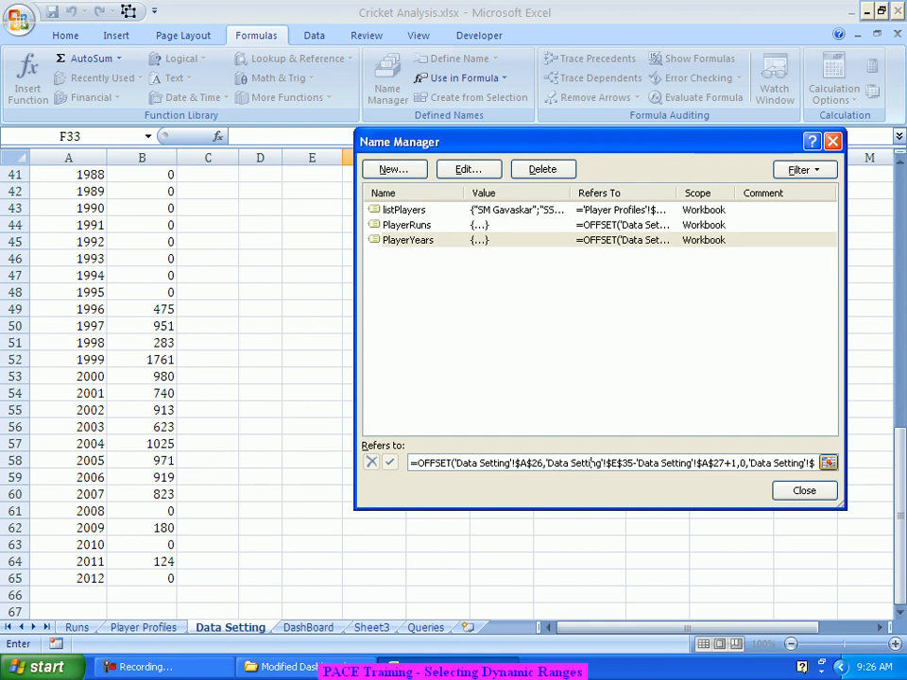
left_click(425, 226)
left_click(425, 240)
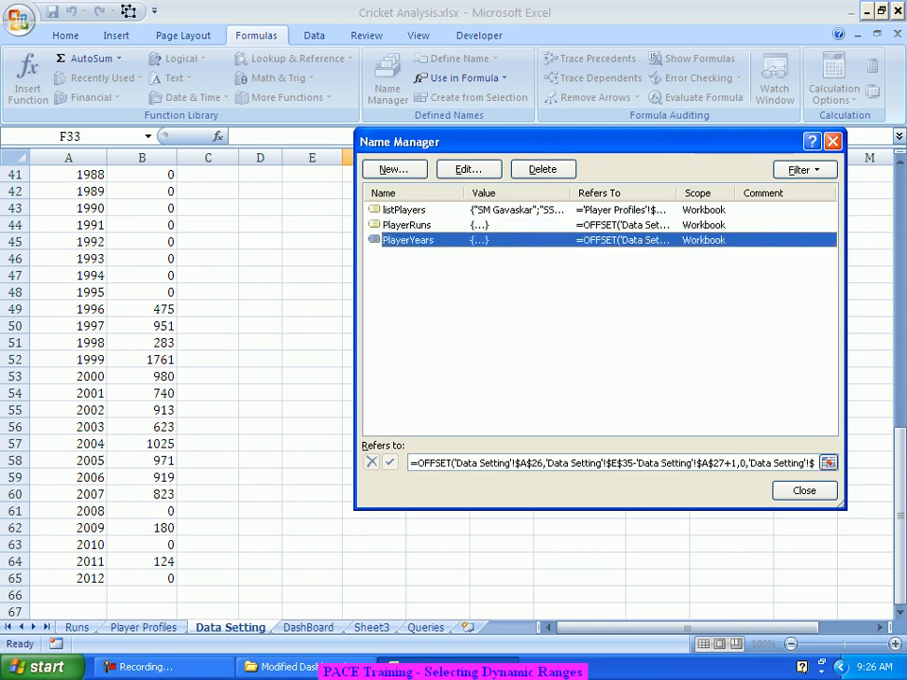
left_click(593, 463)
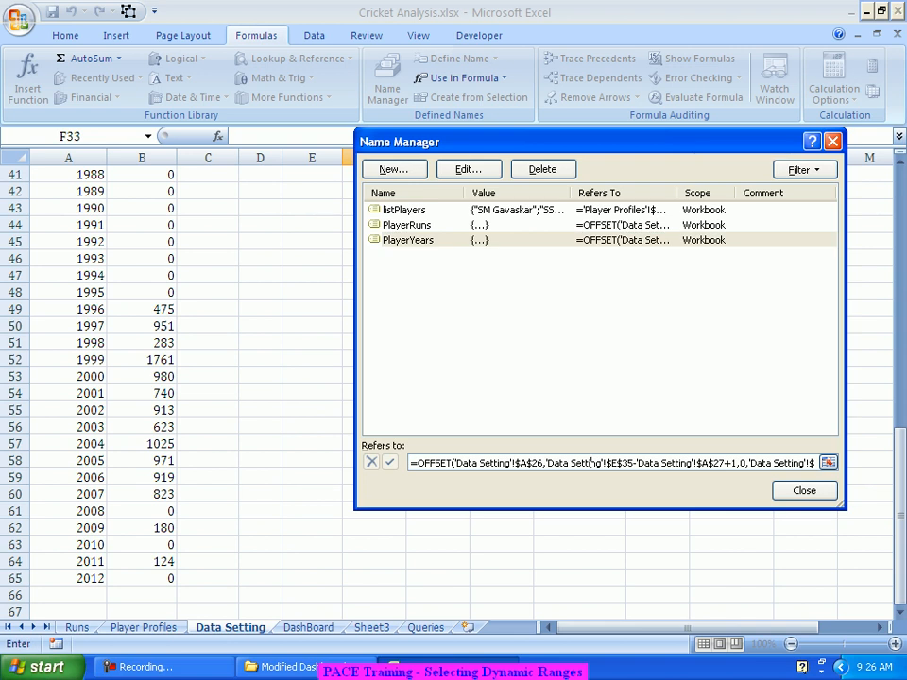
key("Escape")
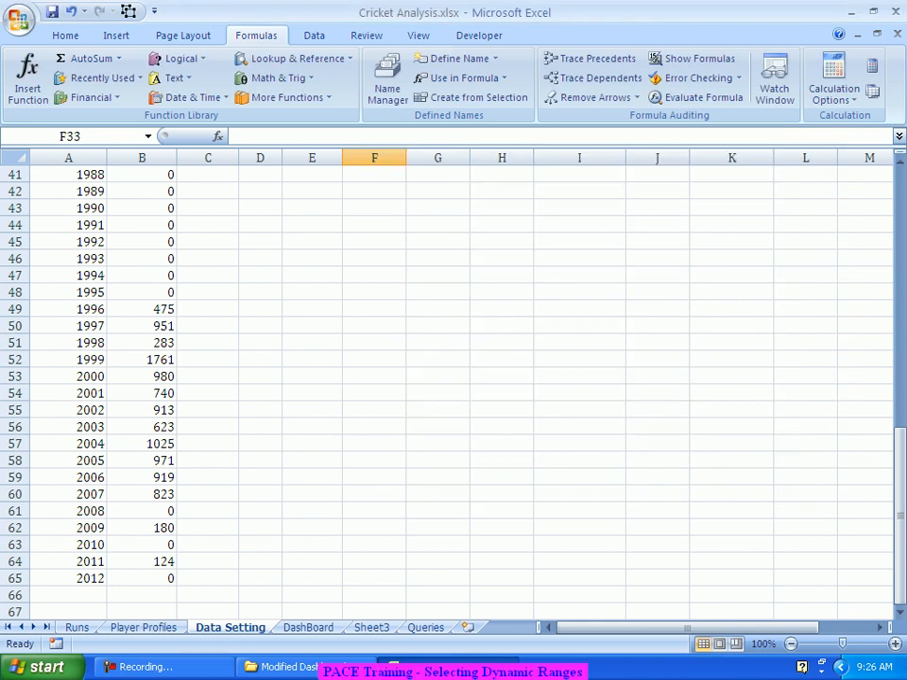
Reopen the Name Manager and compare the cells highlighted for PlayerYears with those highlighted for PlayerRuns.
left_click(388, 83)
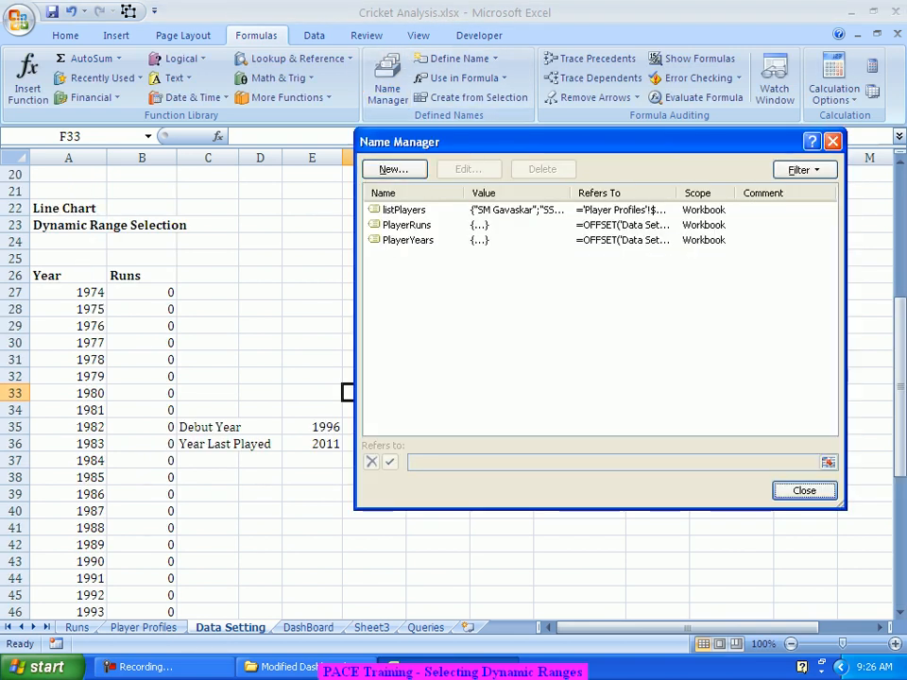
left_click(408, 240)
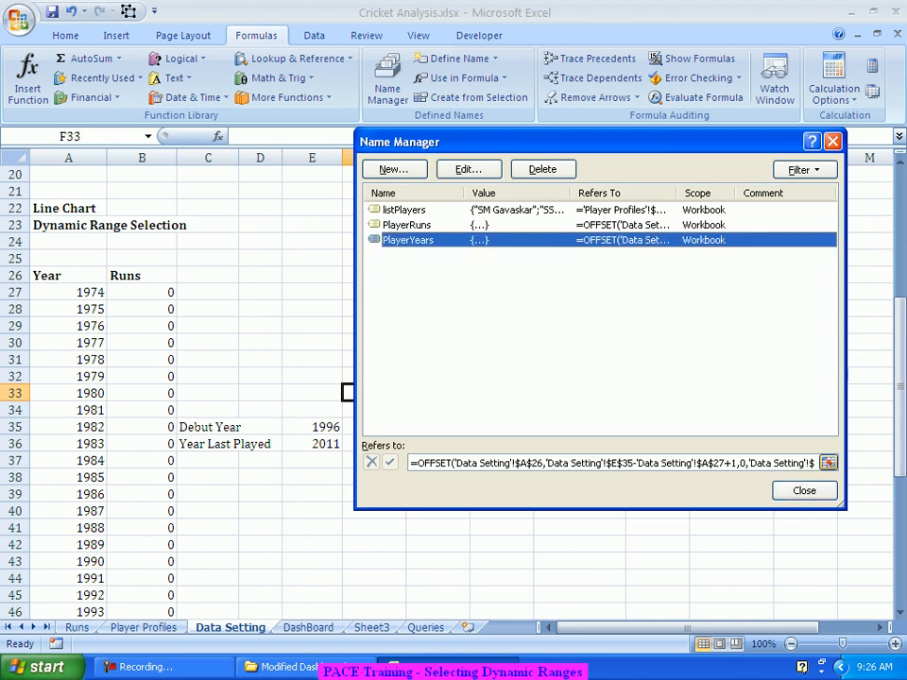
left_click(534, 463)
double_click(534, 463)
left_click(587, 462)
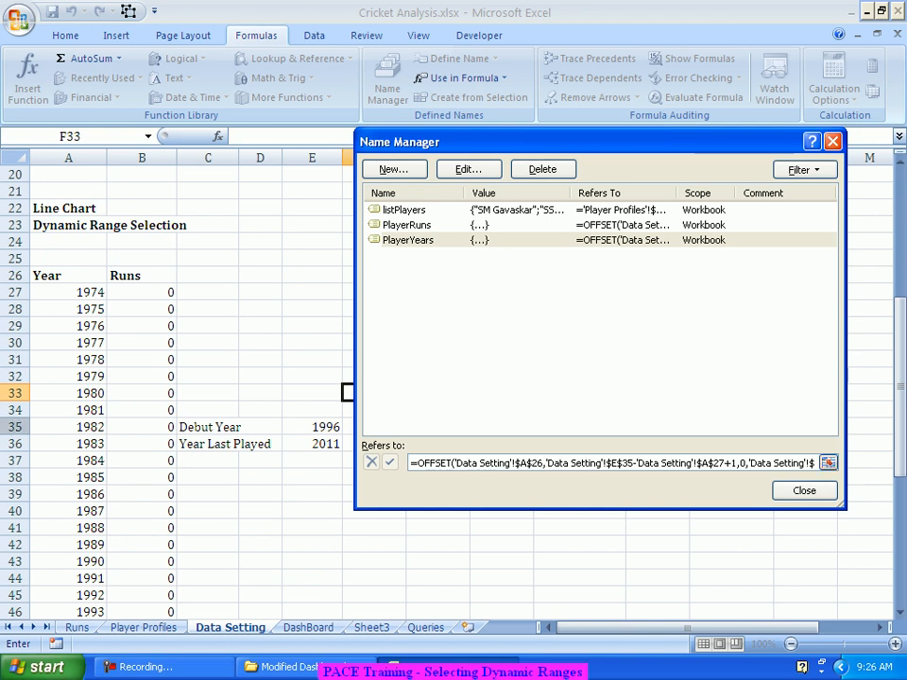
scroll(21, 425, "down", 2)
scroll(464, 233, "down", 2)
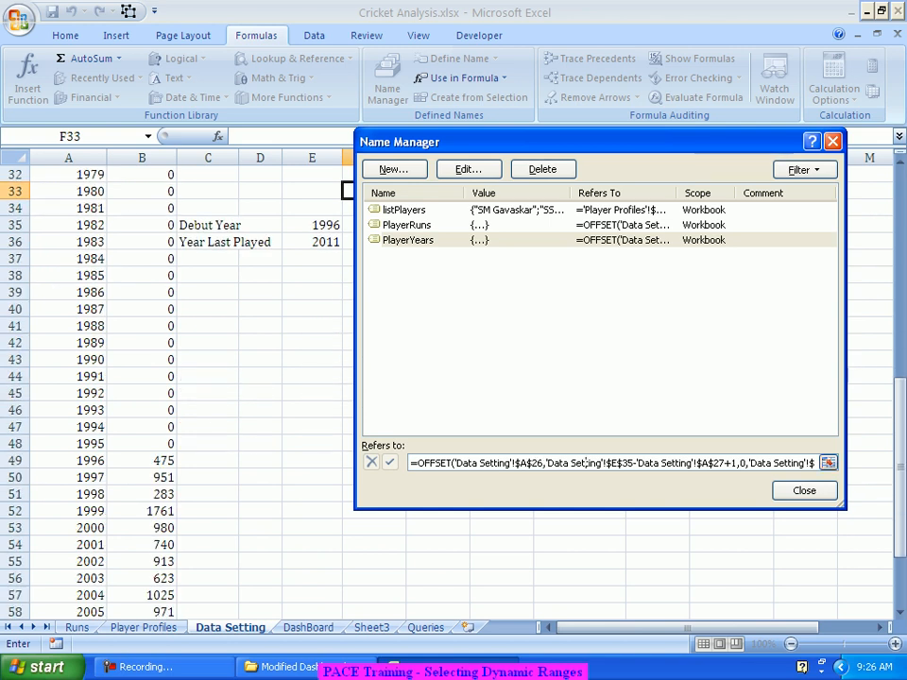
left_click(460, 224)
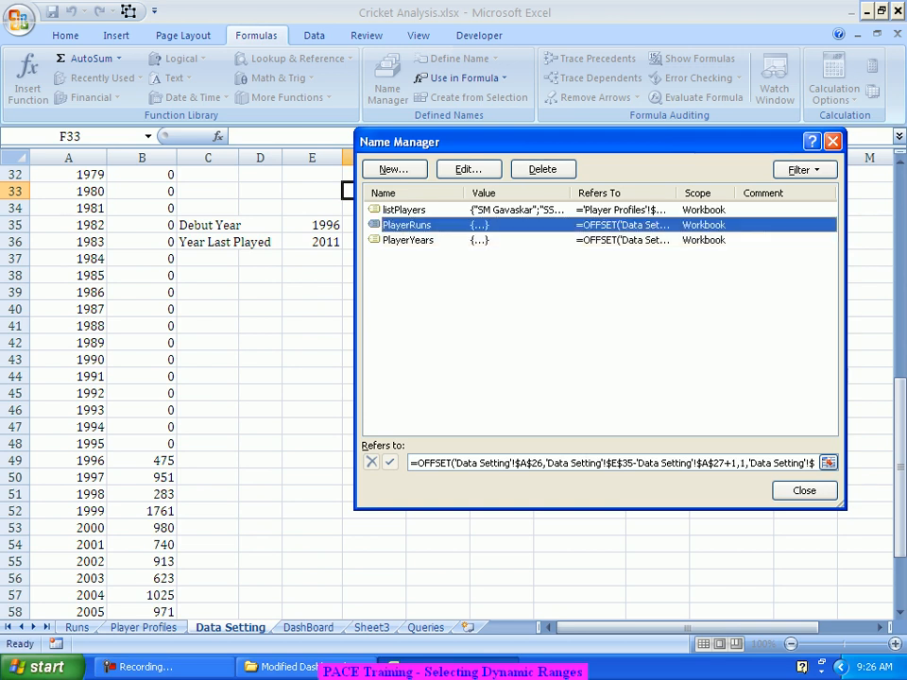
left_click(527, 463)
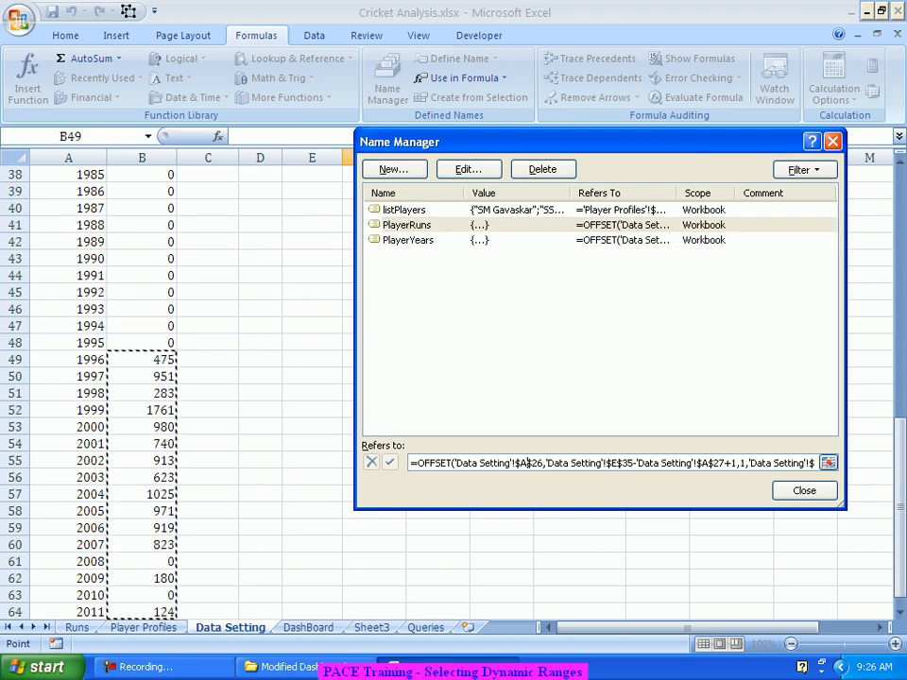
Review the full OFFSET formula in the PlayerYears definition, then close the Name Manager.
left_click(458, 240)
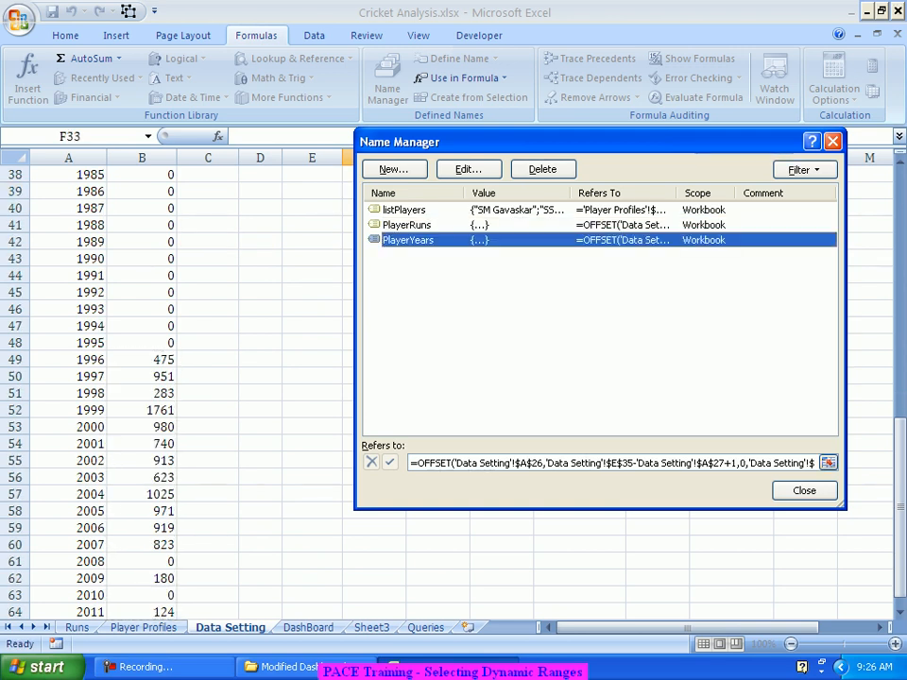
left_click(469, 169)
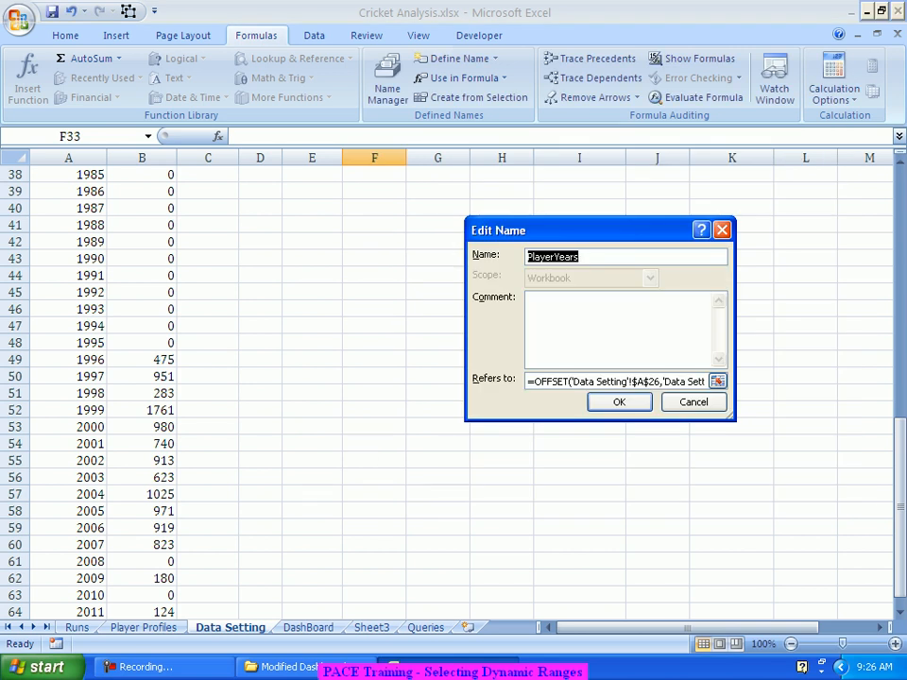
left_click(622, 382)
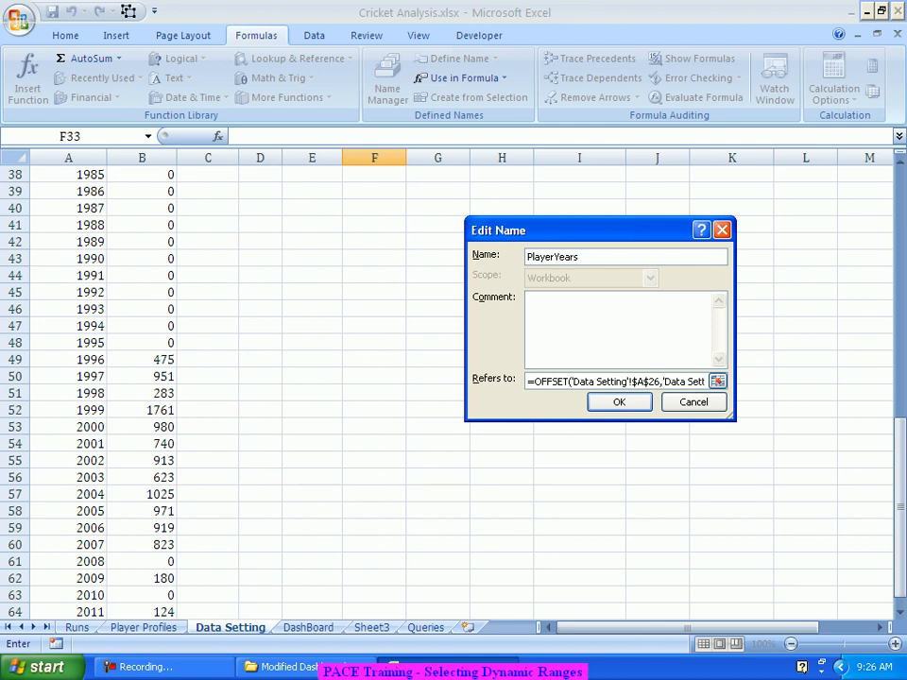
left_click_drag(732, 418, 905, 544)
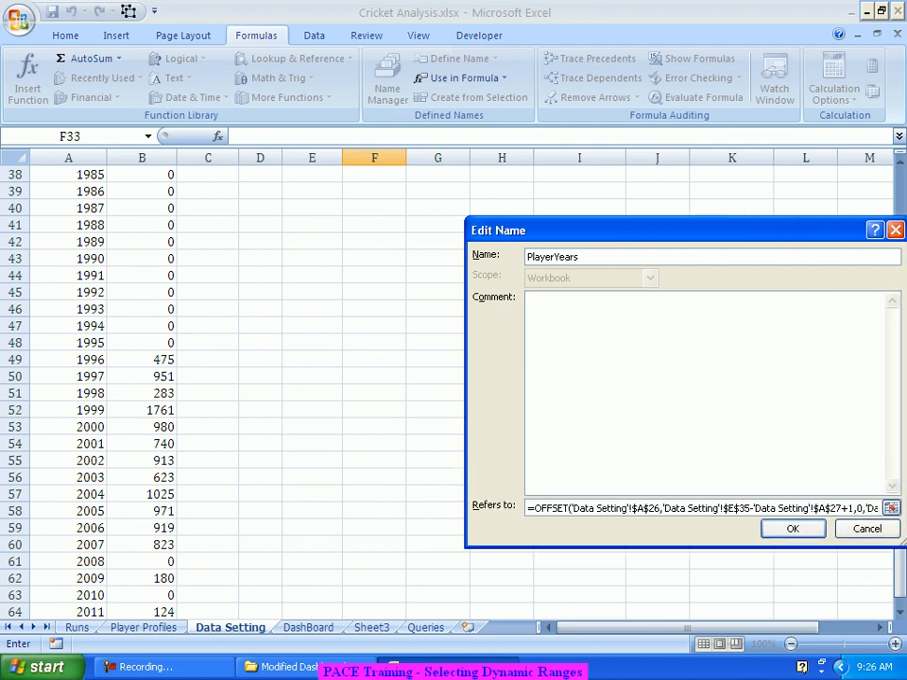
scroll(623, 507, "up", 5)
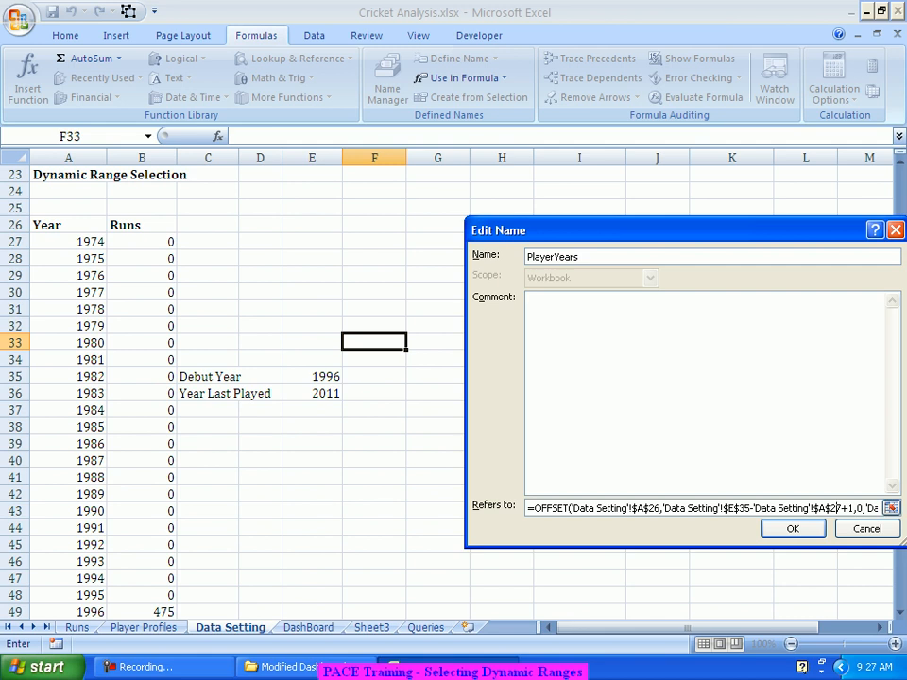
left_click_drag(466, 378, 100, 378)
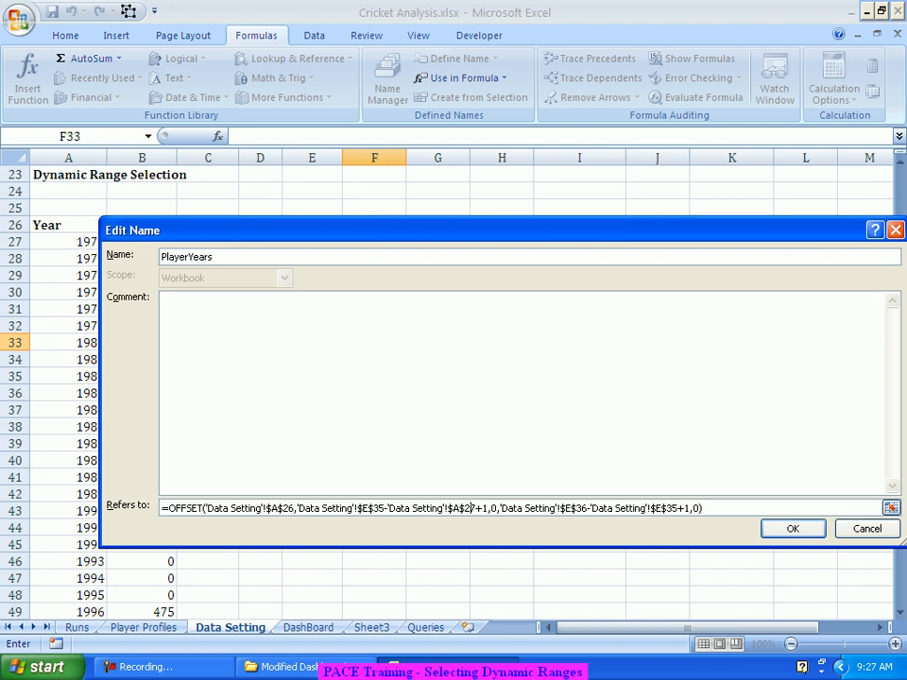
key("Return")
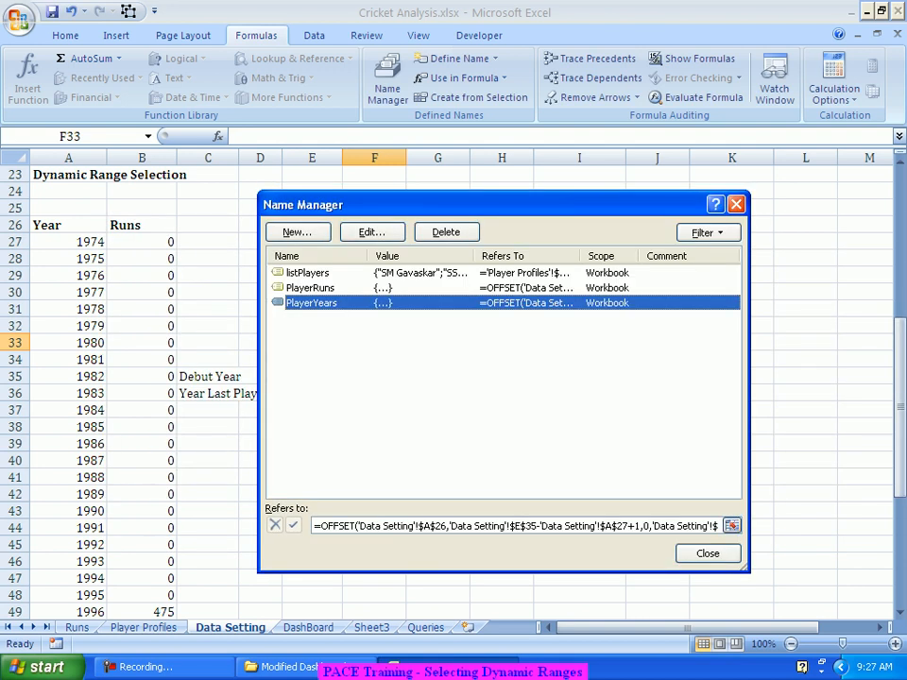
left_click(708, 553)
left_click(438, 460)
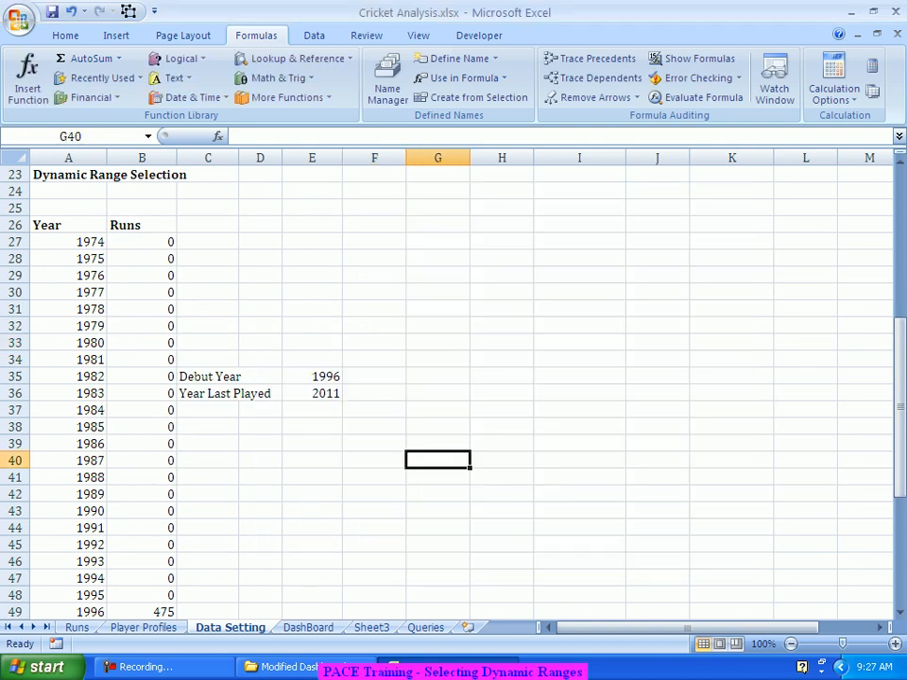
On the DashBoard sheet, open the Yearwise Scores chart's data source and open its Runs series for editing.
scroll(454, 378, "up", 4)
scroll(453, 378, "down", 3)
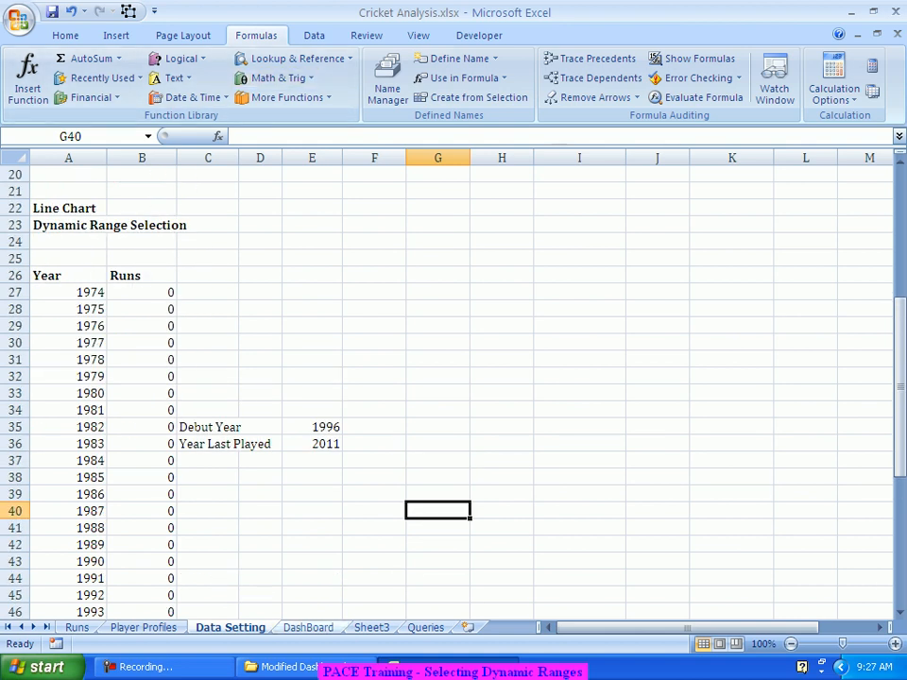
key("ctrl+Page_Down")
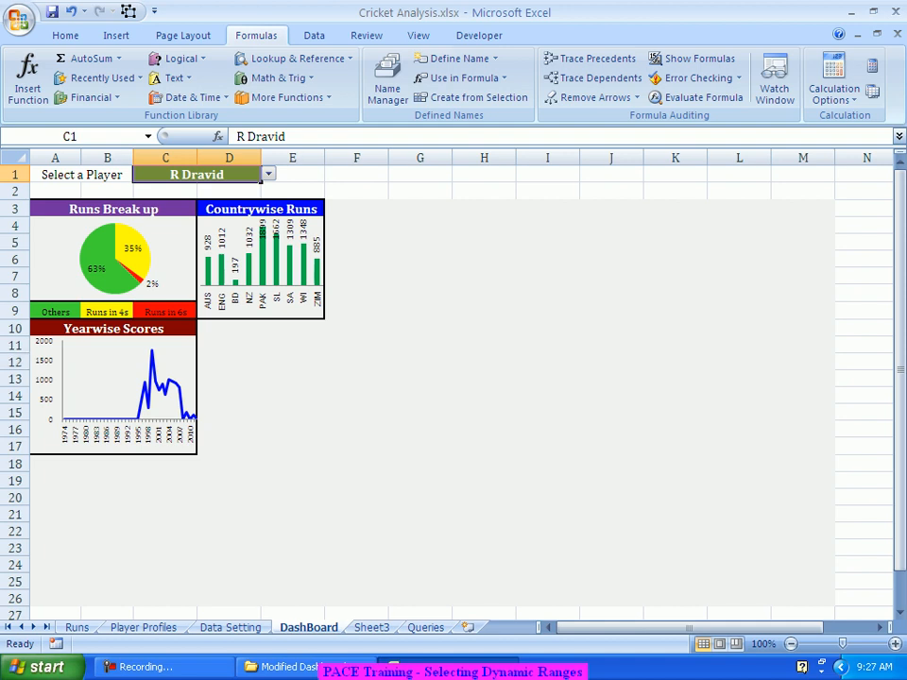
left_click(118, 376)
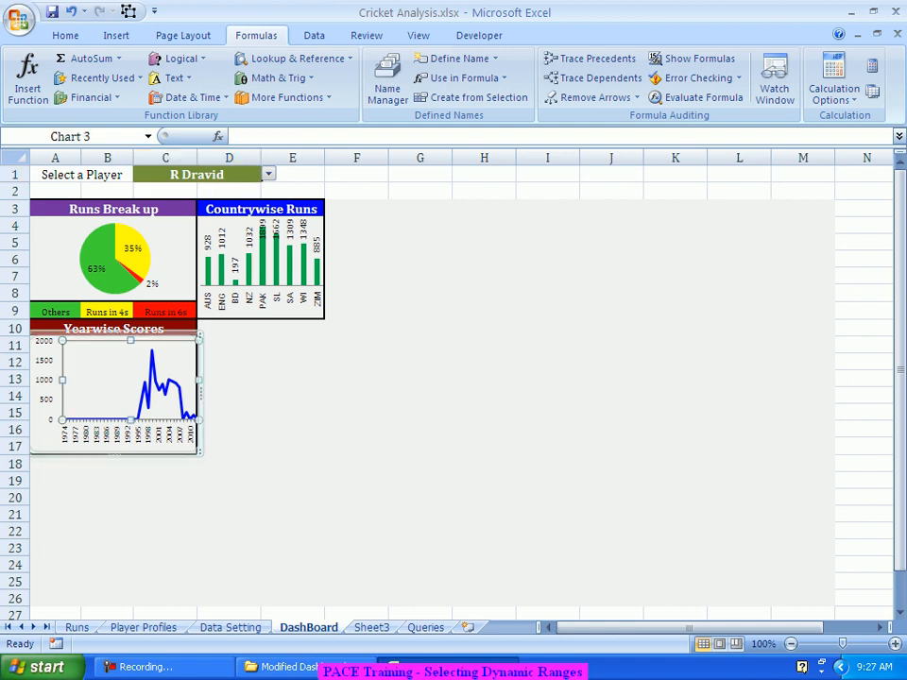
right_click(114, 368)
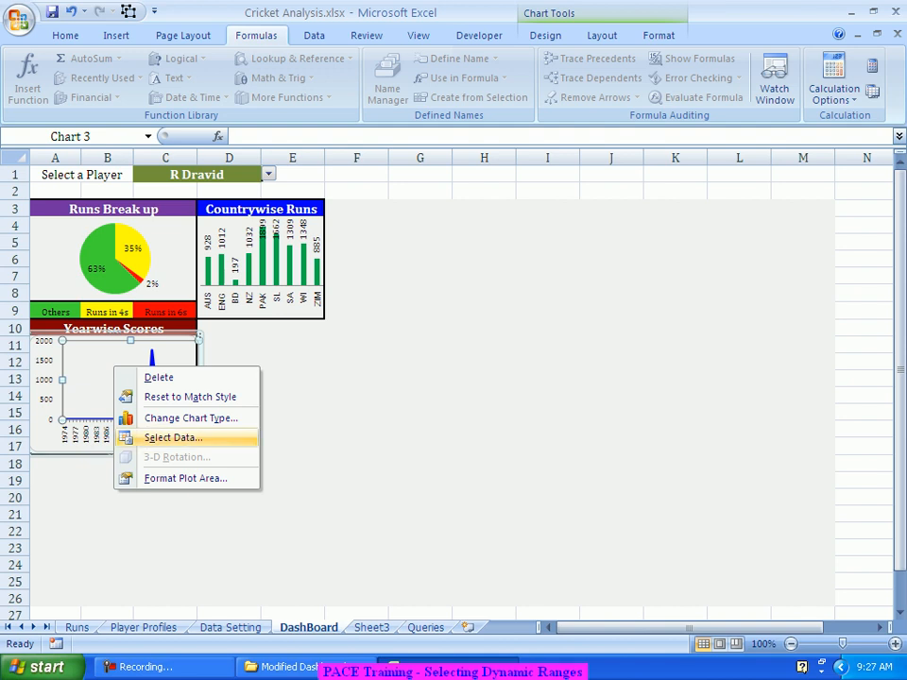
left_click(173, 437)
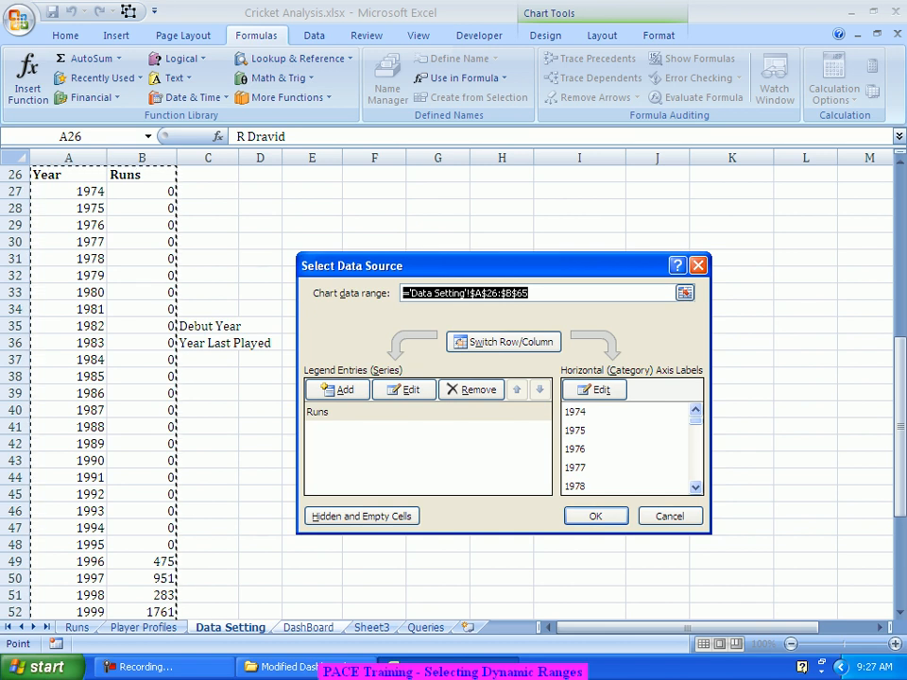
left_click(376, 411)
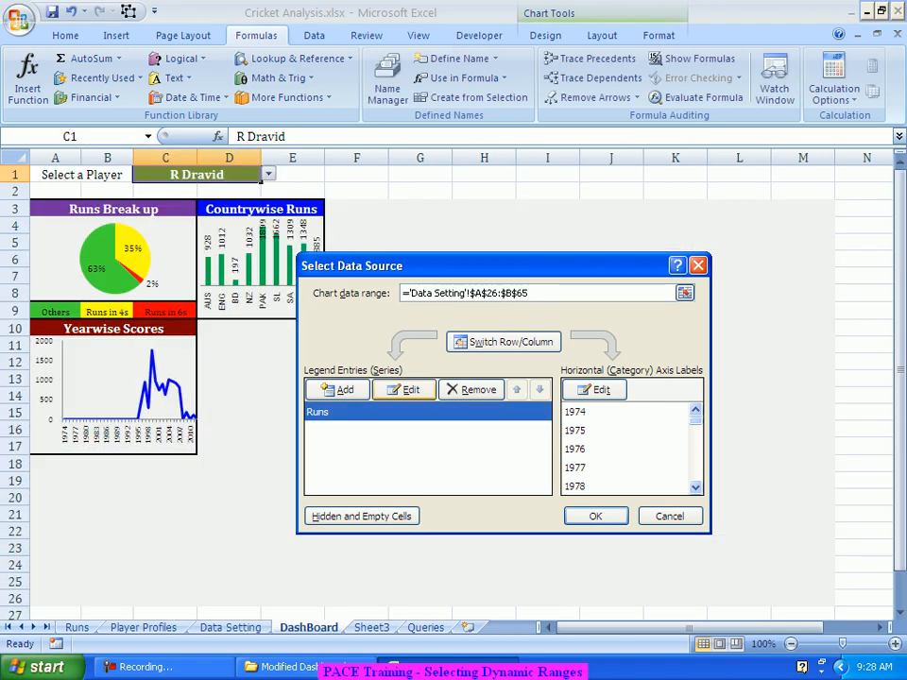
left_click(406, 389)
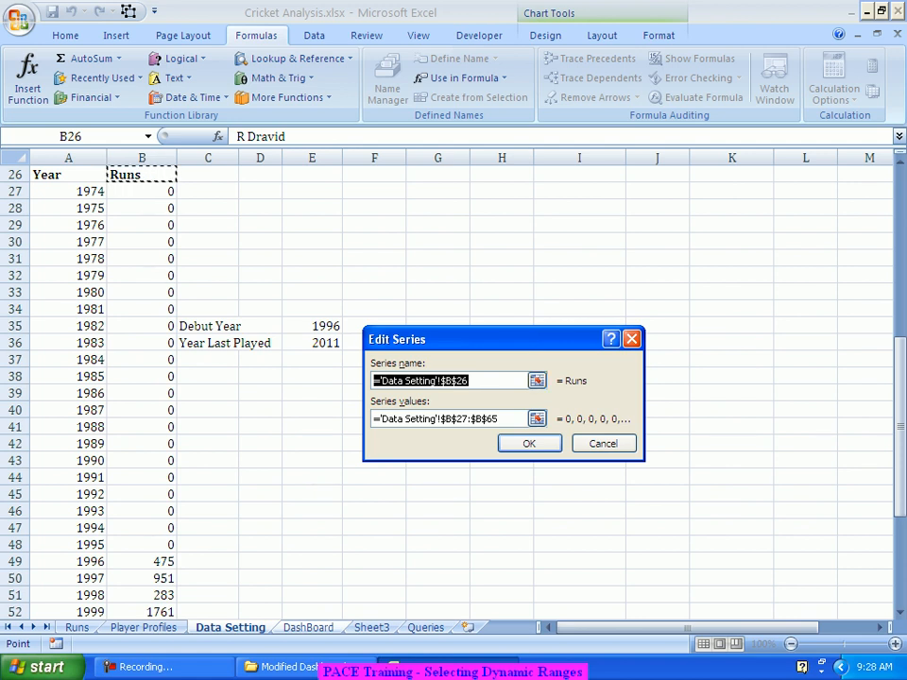
left_click(514, 418)
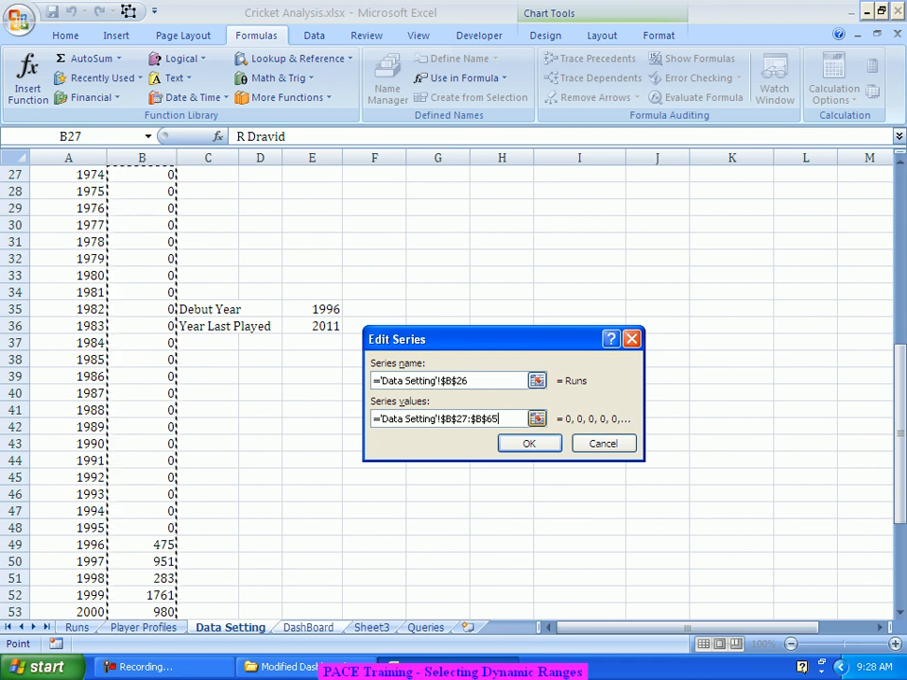
scroll(454, 387, "up", 2)
scroll(453, 387, "down", 3)
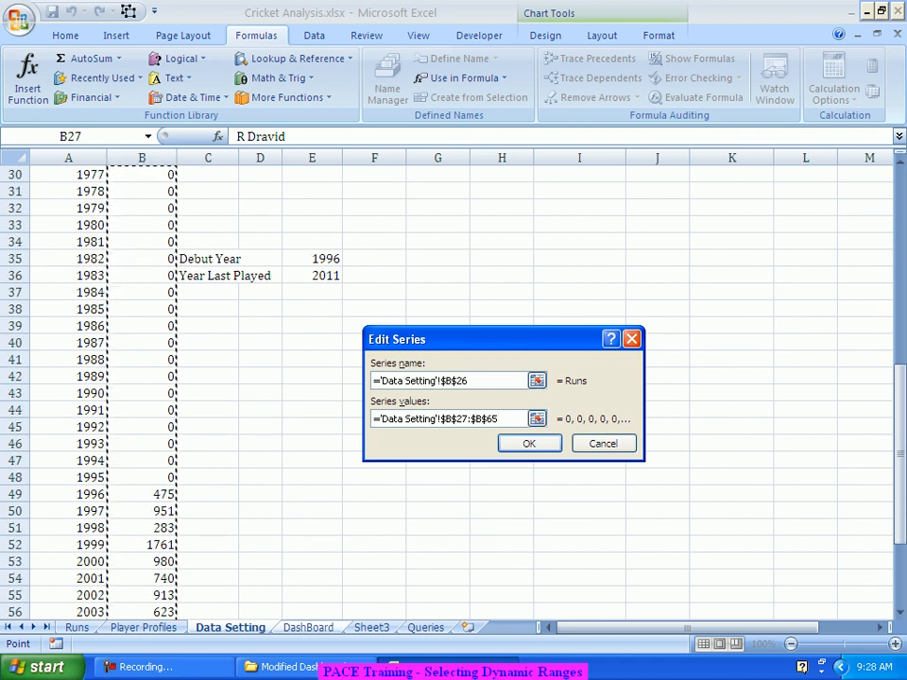
key("Return")
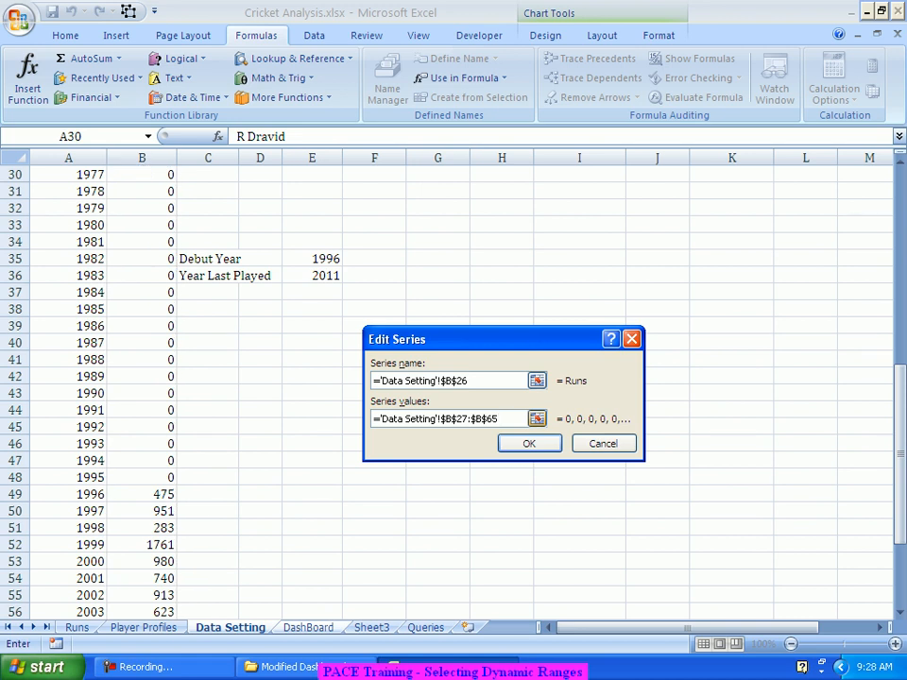
left_click_drag(502, 418, 370, 418)
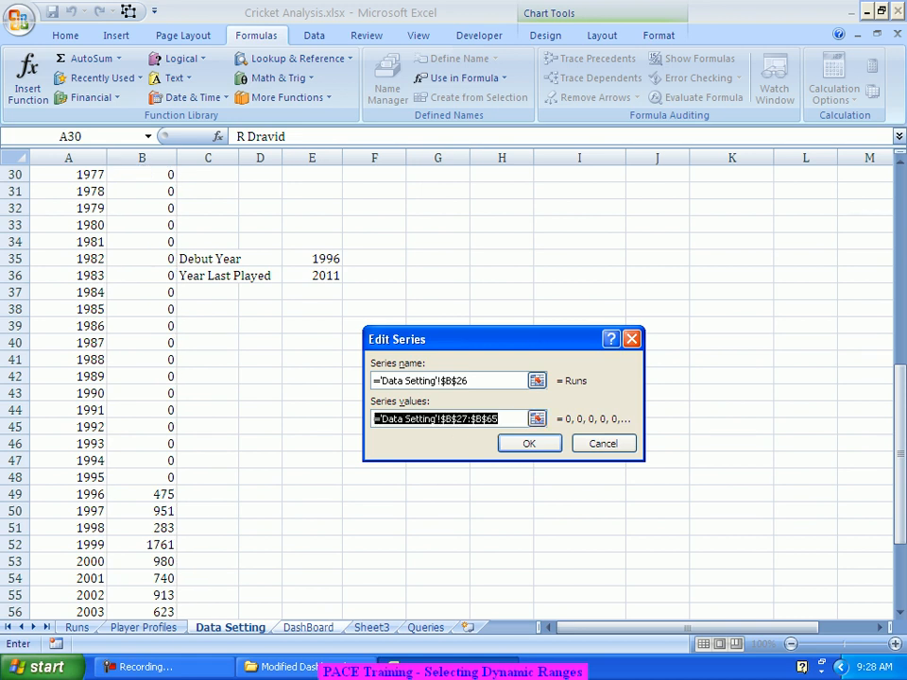
type("='")
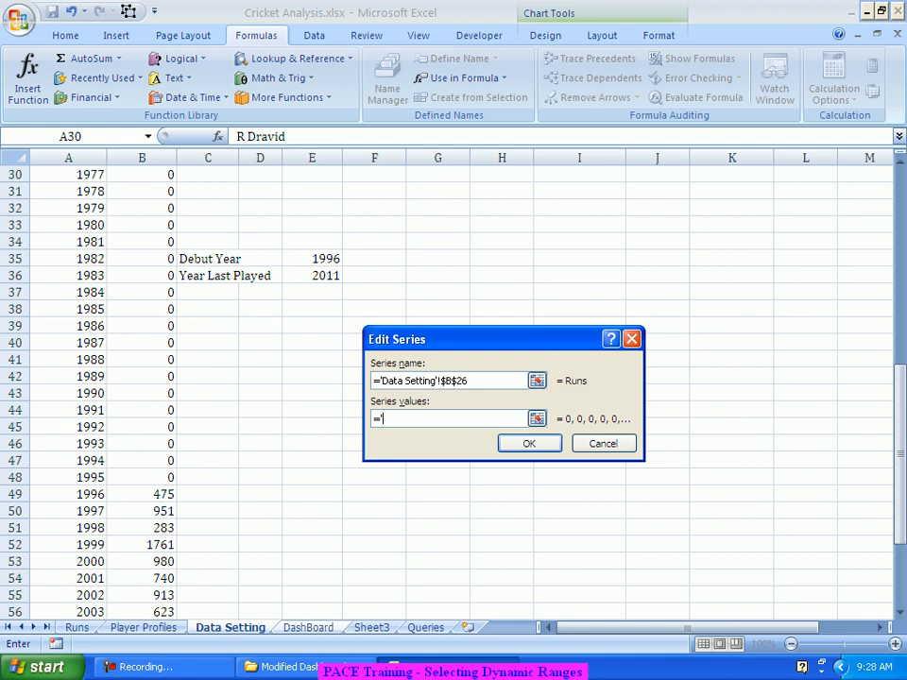
type("crick")
key("BackSpace")
key("BackSpace")
key("BackSpace")
key("BackSpace")
key("BackSpace")
key("BackSpace")
key("BackSpace")
left_click(461, 79)
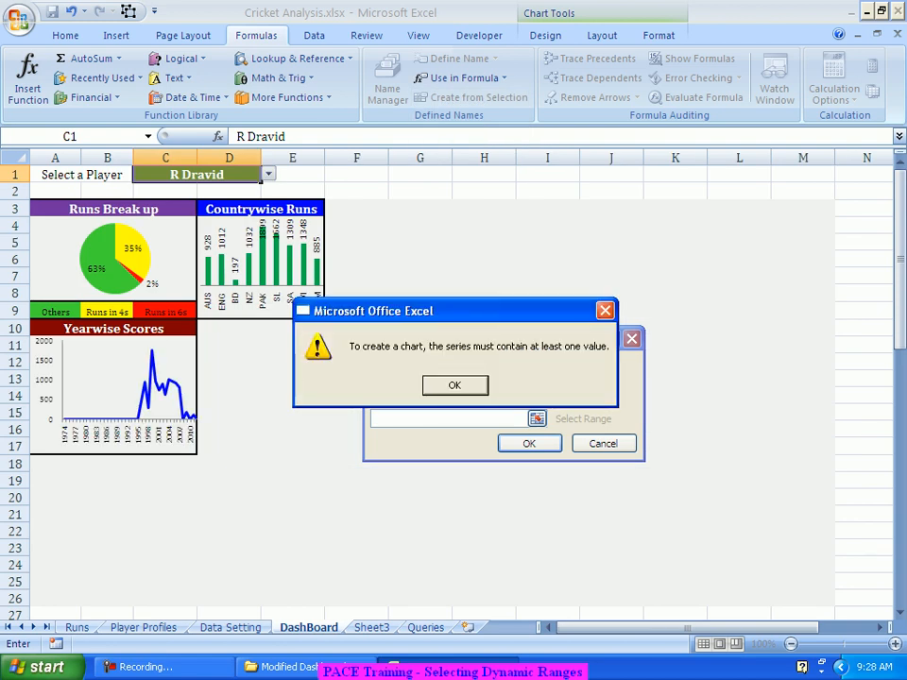
key("Return")
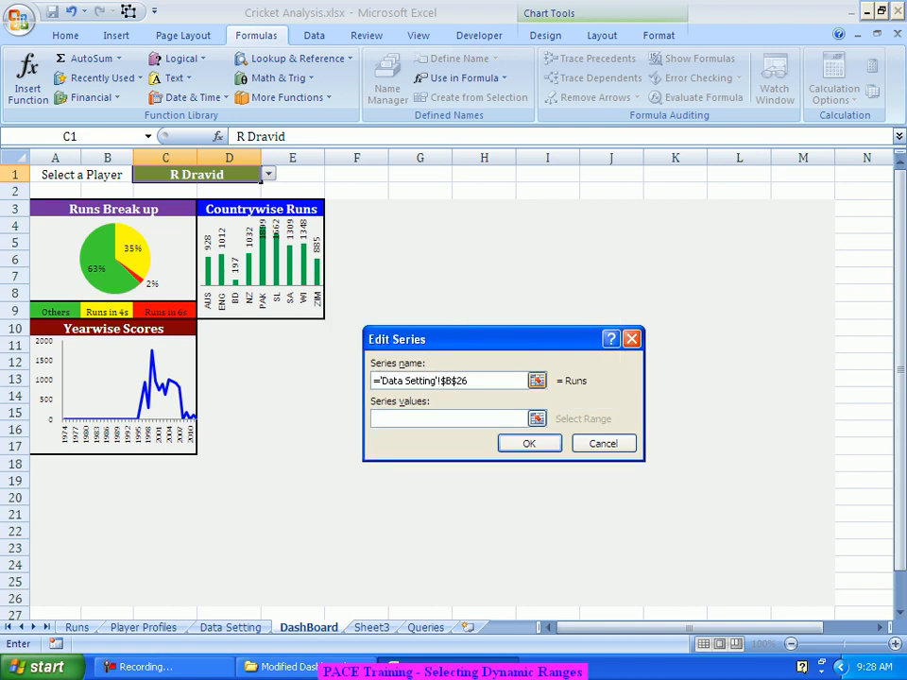
left_click(463, 78)
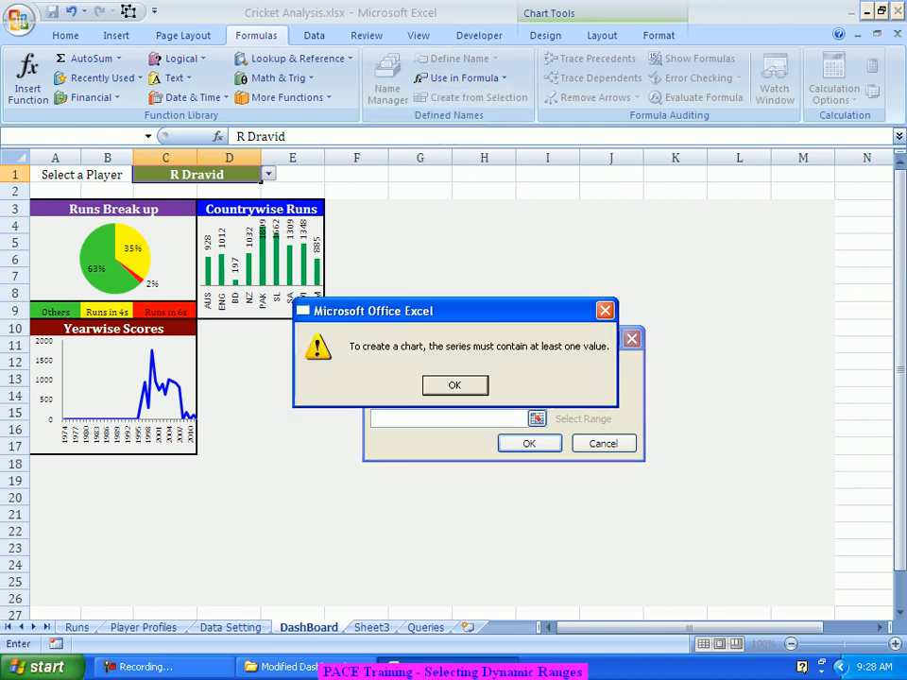
key("Return")
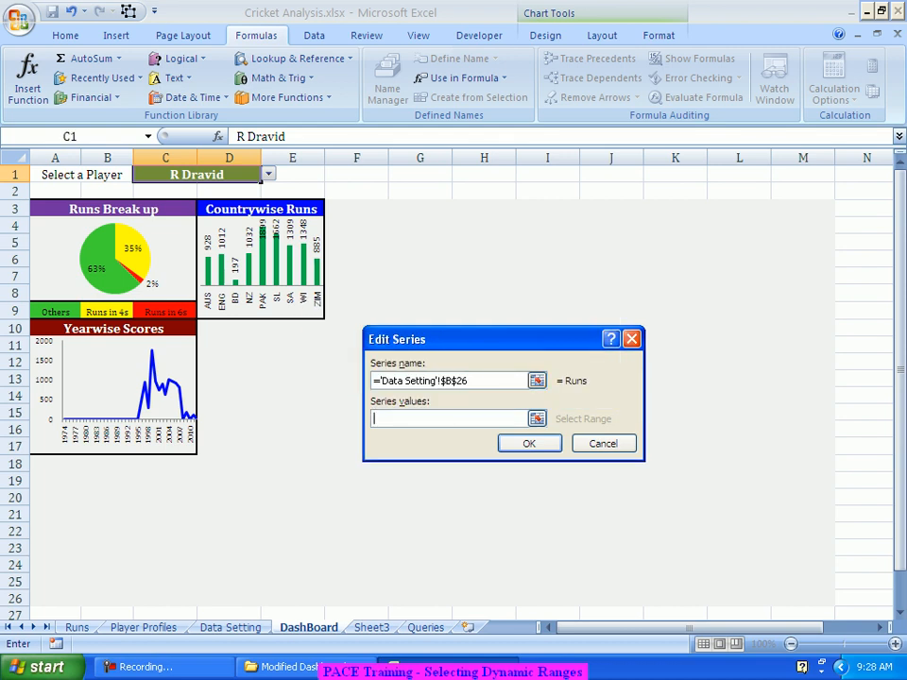
Try to set the Runs series values to =PlayerRuns by inserting the defined name.
type("=")
left_click(460, 78)
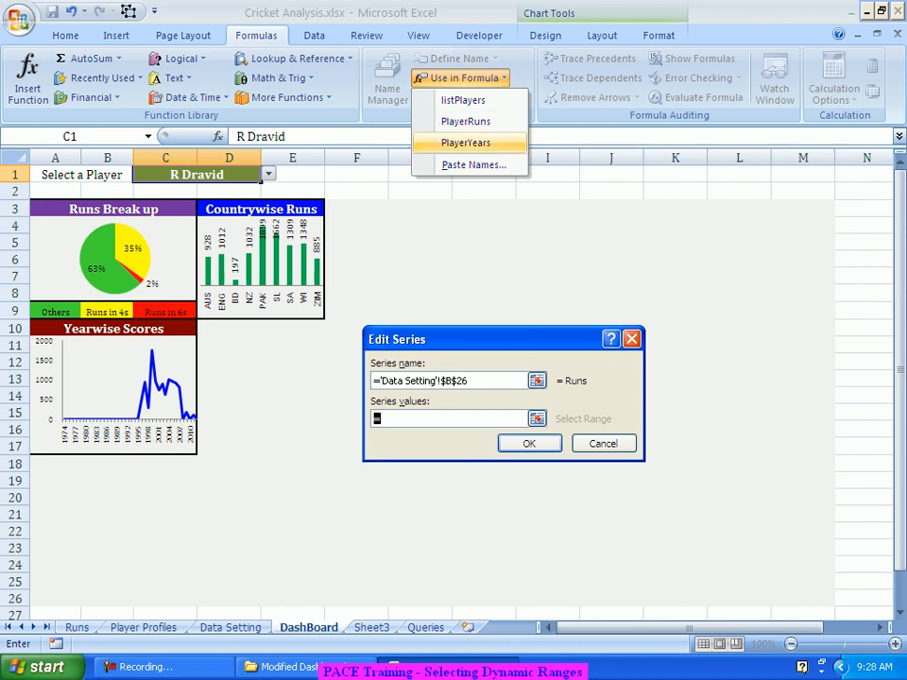
left_click(466, 121)
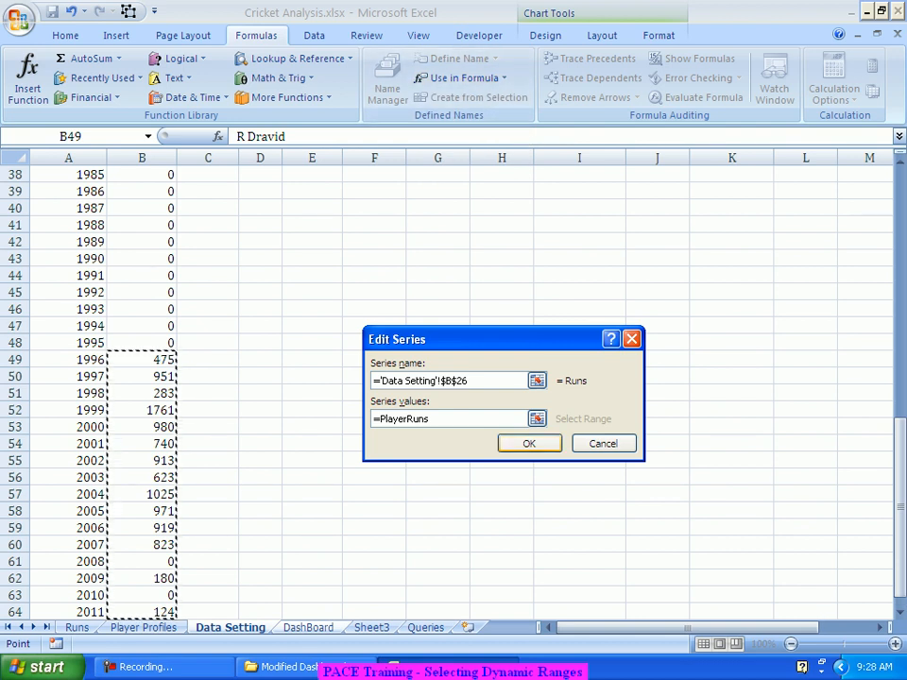
key("Return")
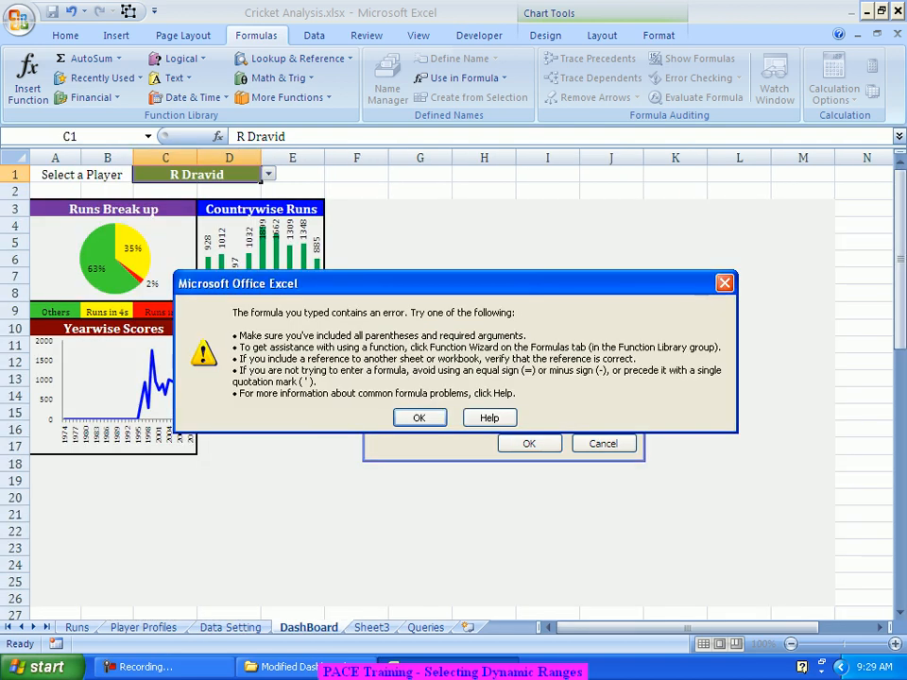
key("Return")
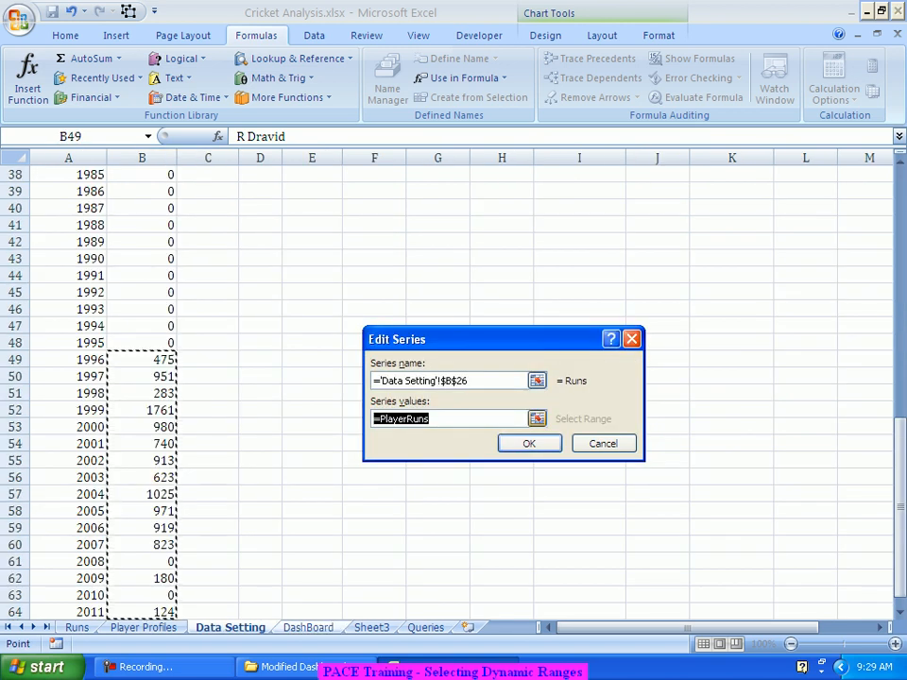
Set the Runs series values to ='Cricket Analysis.xlsx'!Playerruns and accept the series edit.
type("=")
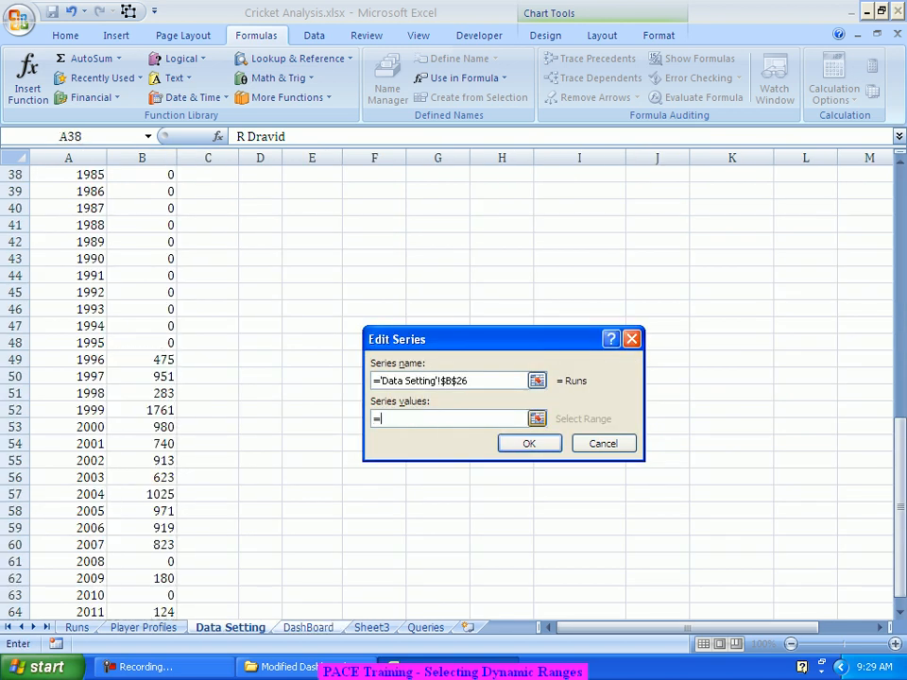
type("'Cricket Analysis.xlsx'!")
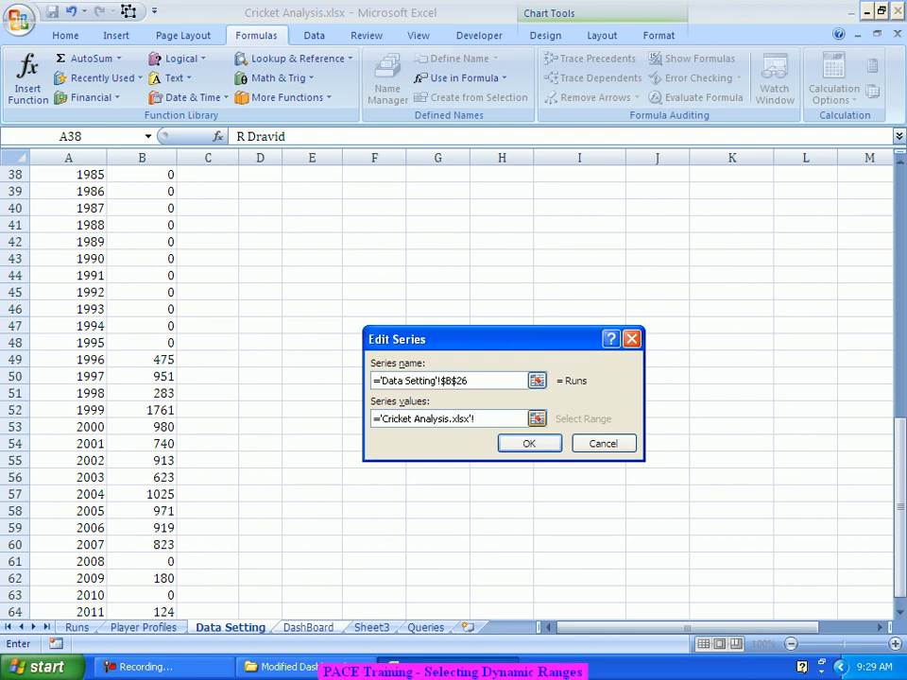
type("Playerruns")
key("Tab")
key("Return")
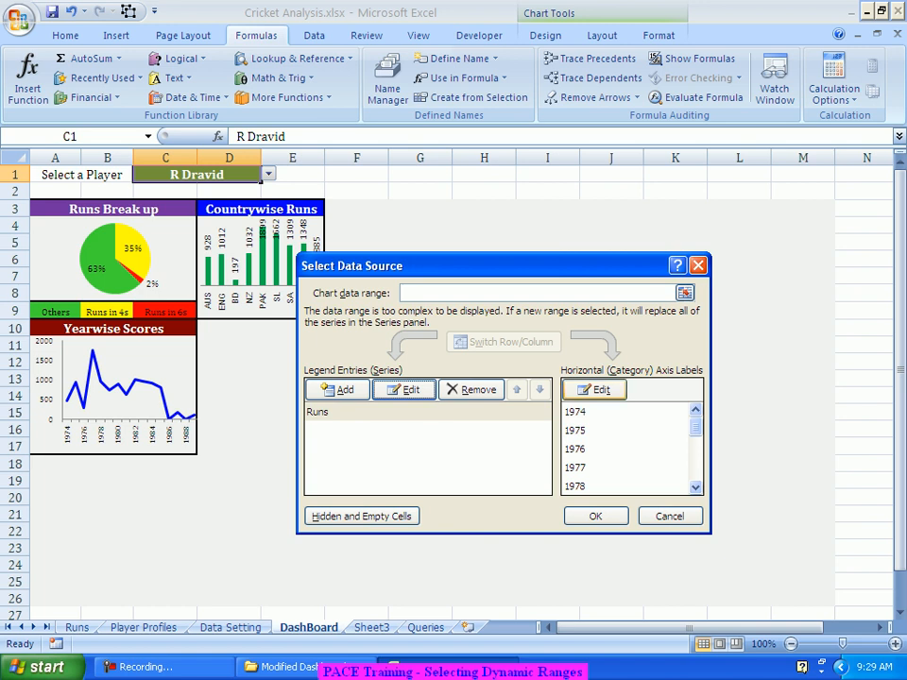
Try to set the chart's horizontal axis label range to ='Cricket Analysis.xlsx'!PlayerYears.
left_click(595, 389)
type("='Cricket ")
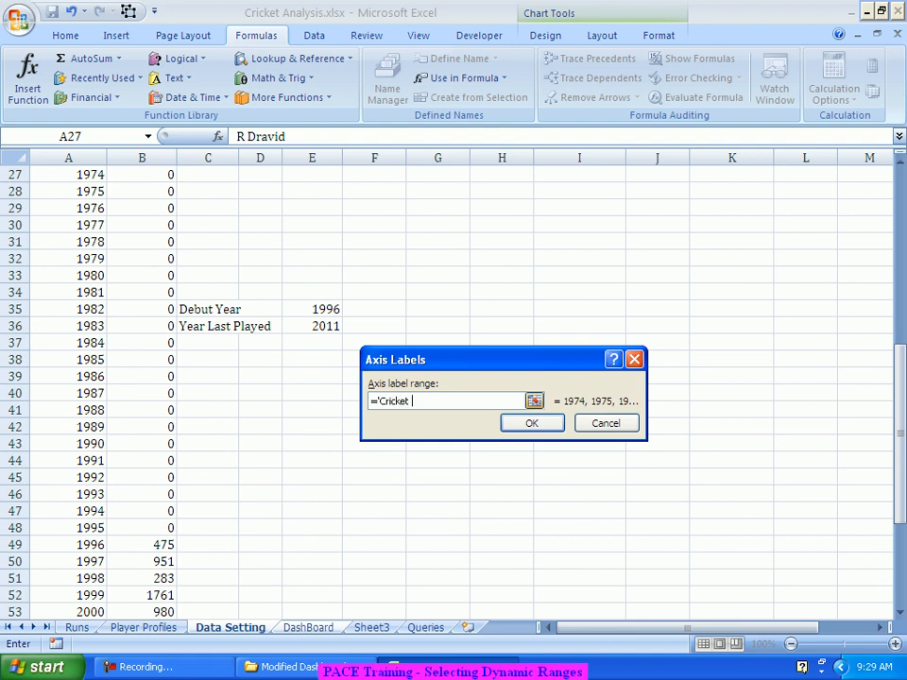
type("Analysis.xlsx'!Player")
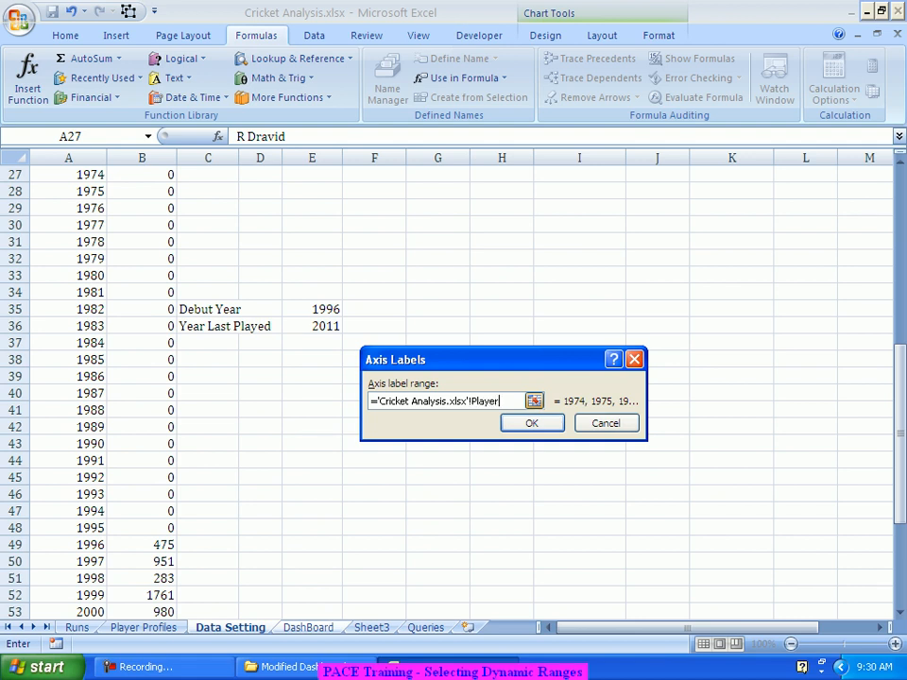
type("Years")
key("Return")
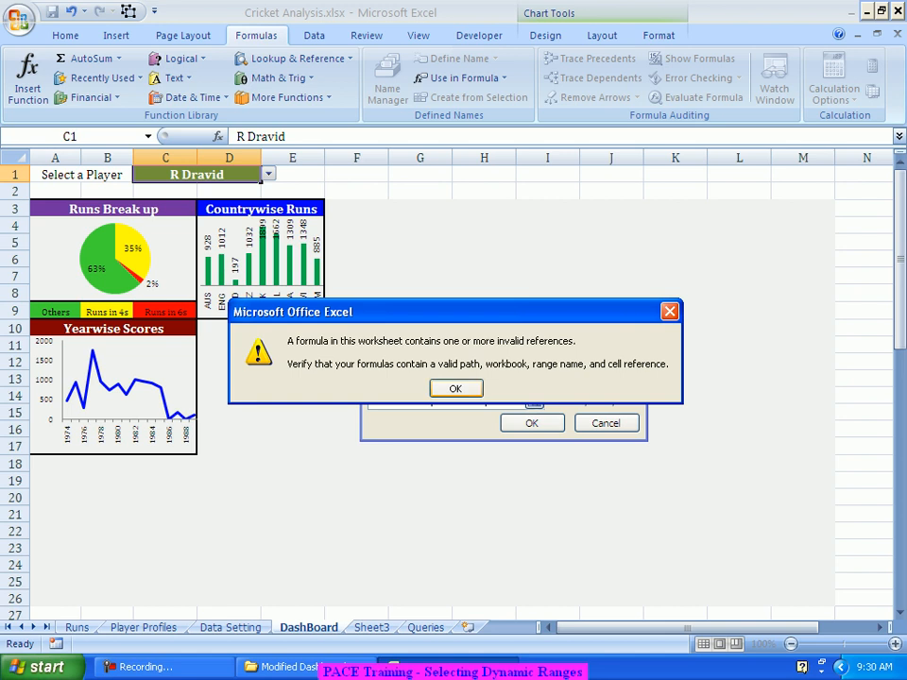
key("Return")
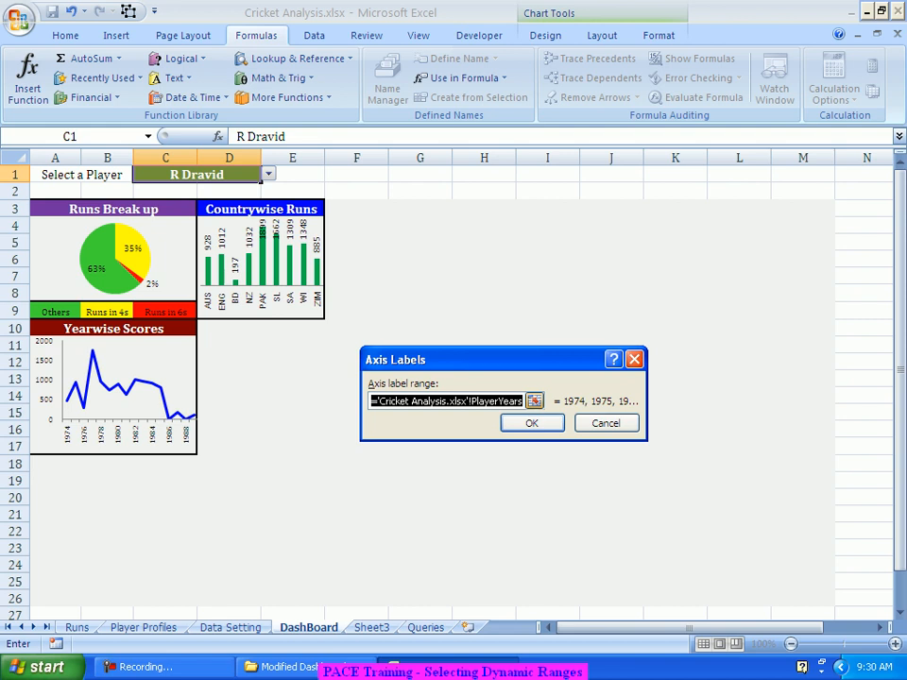
Discard the pending data source changes of the Yearwise Scores chart and deselect the chart.
key("Return")
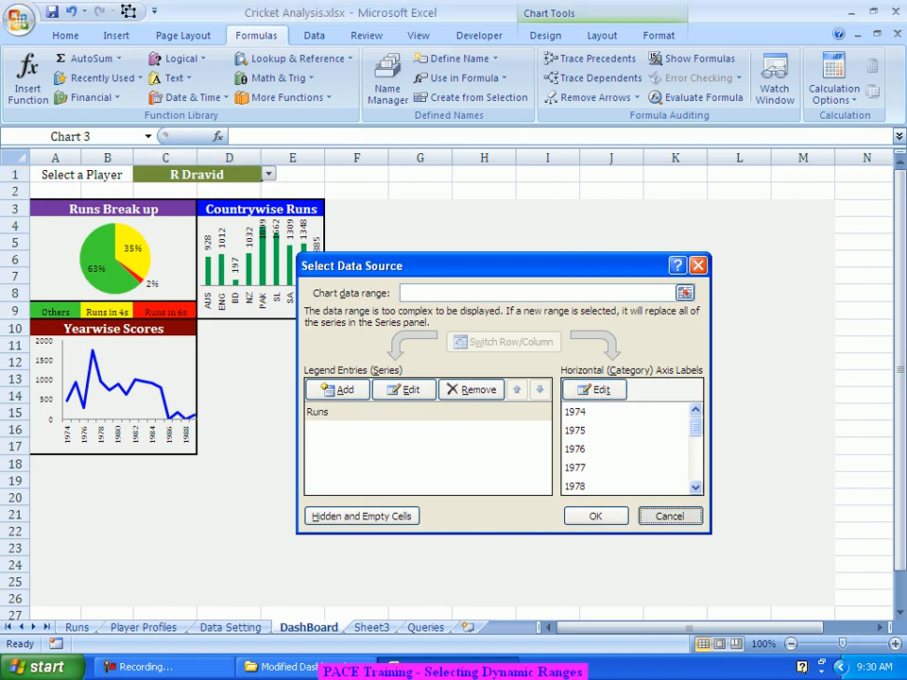
key("Return")
left_click(420, 396)
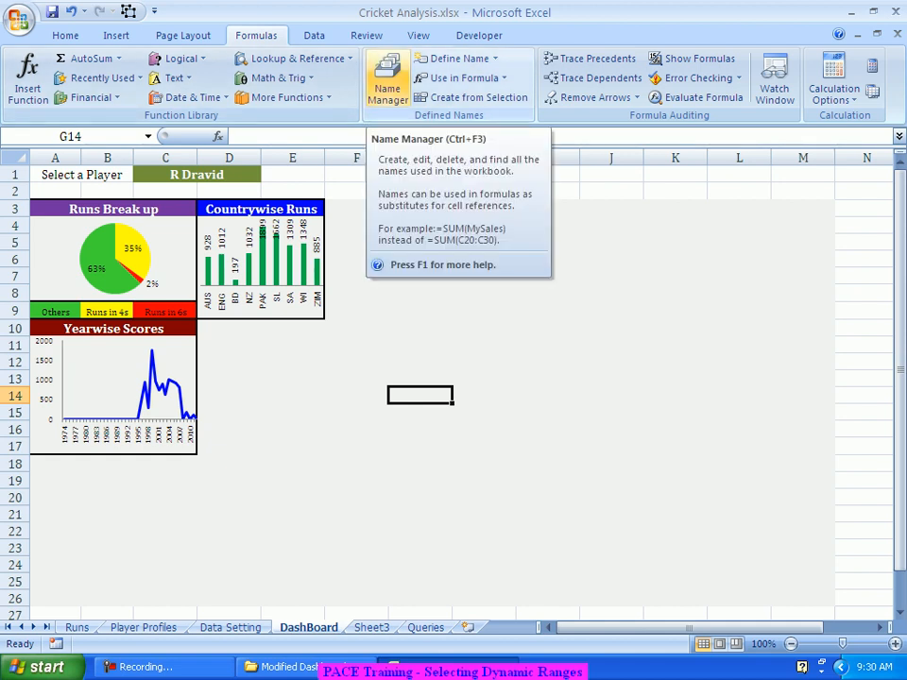
Delete the defined name PlayerYears from the workbook.
left_click(388, 81)
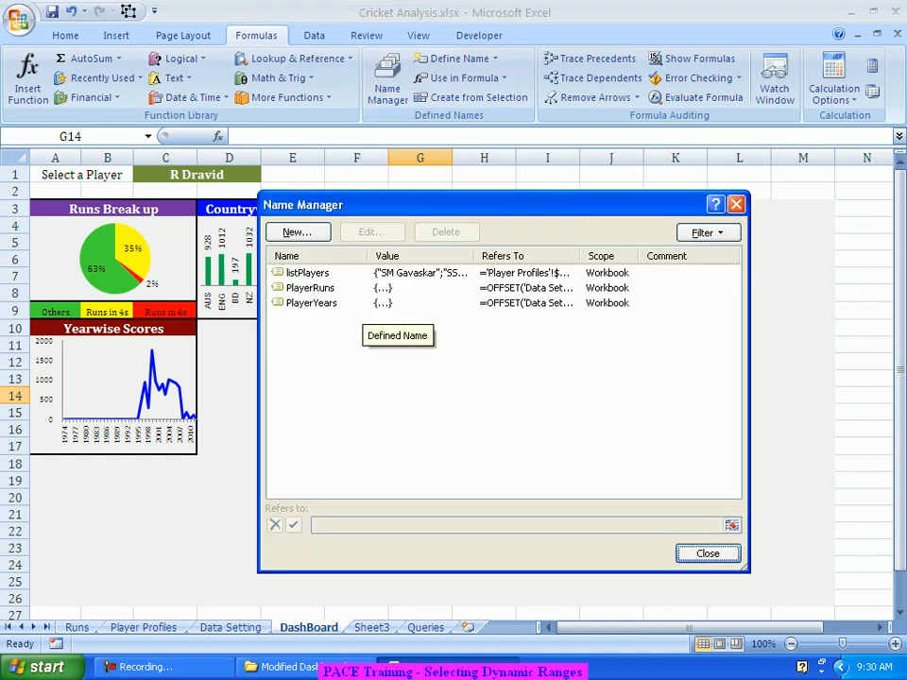
left_click(363, 304)
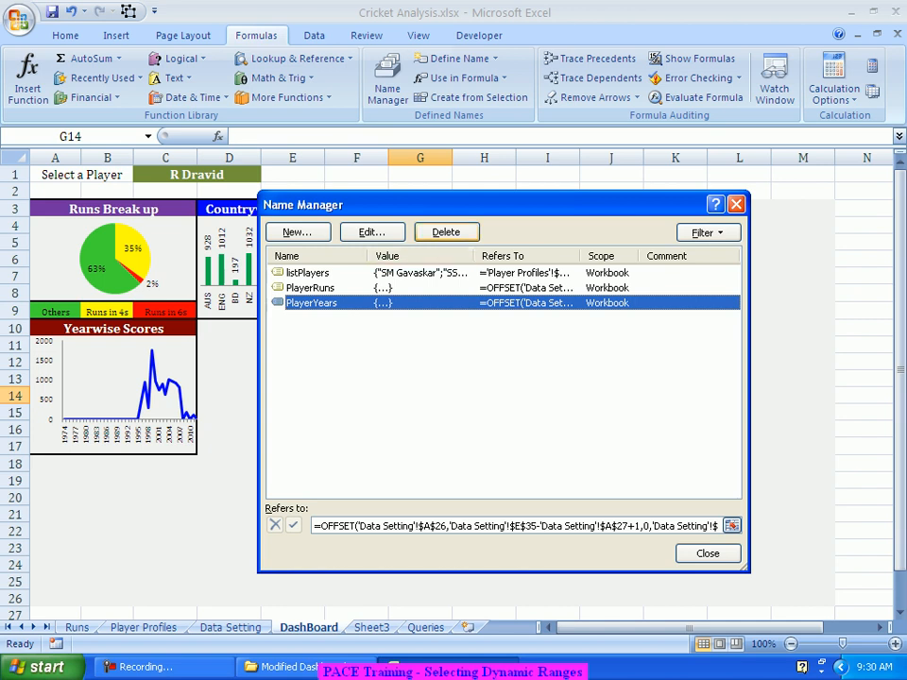
left_click(445, 232)
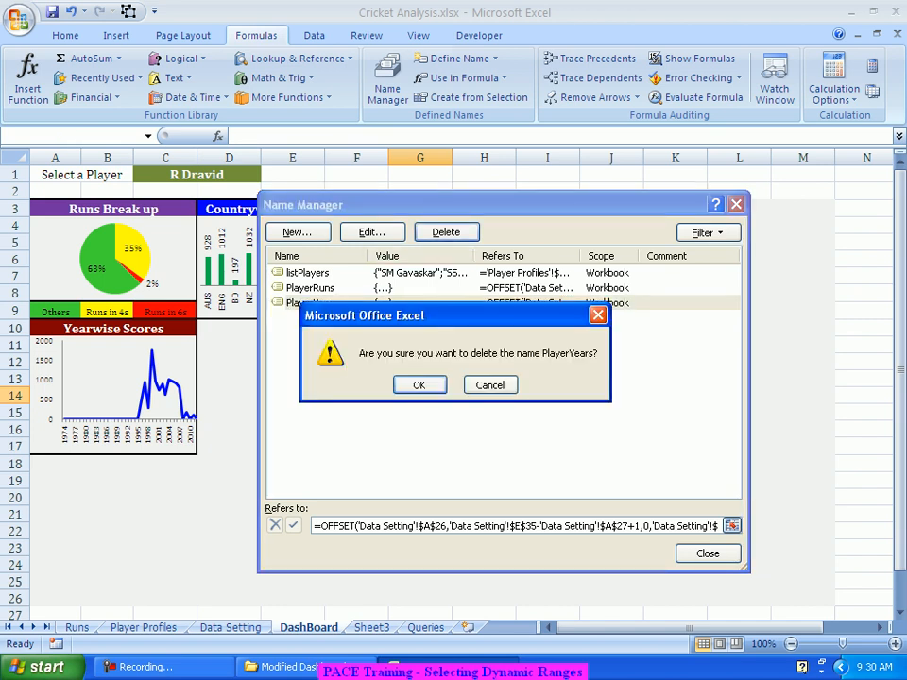
key("Return")
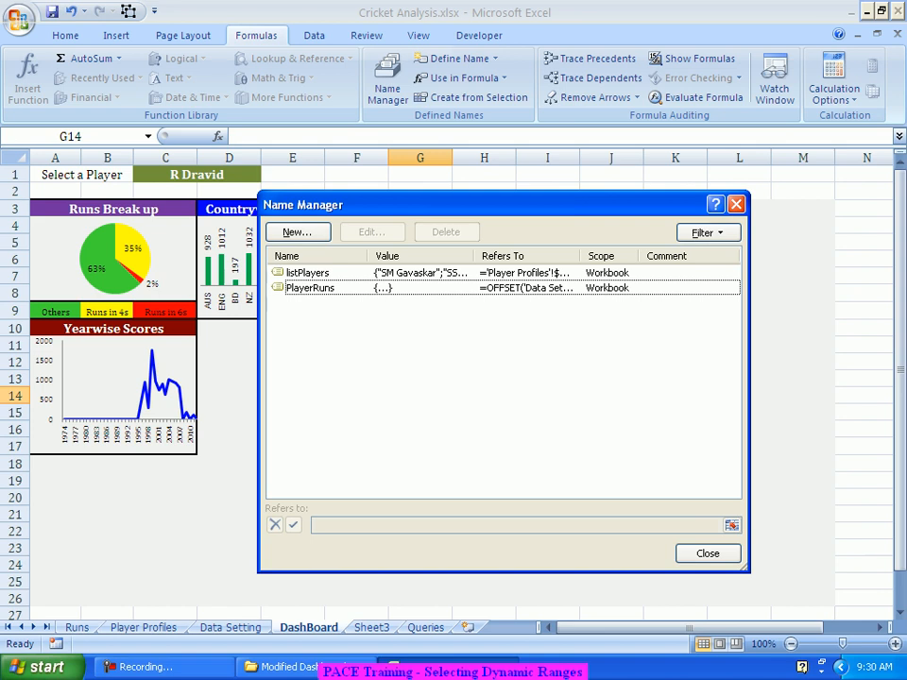
Create a workbook-scoped name PlayerYears and start its reference as an OFFSET formula anchored at 'Data Setting'!$A$26.
left_click(297, 232)
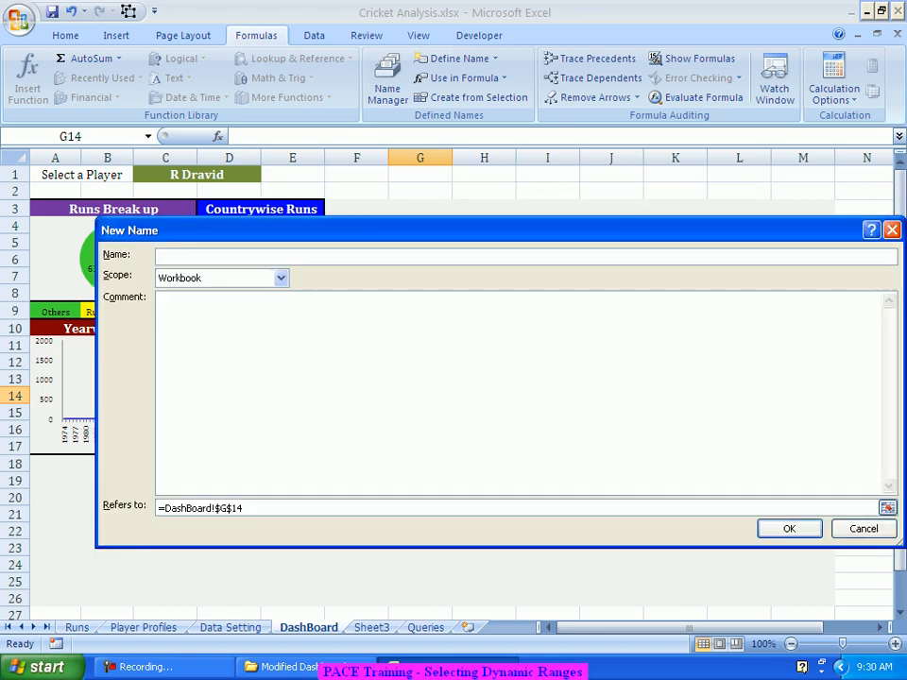
type("PlayerYears")
key("Tab")
key("Tab")
key("Tab")
type("=Offset(")
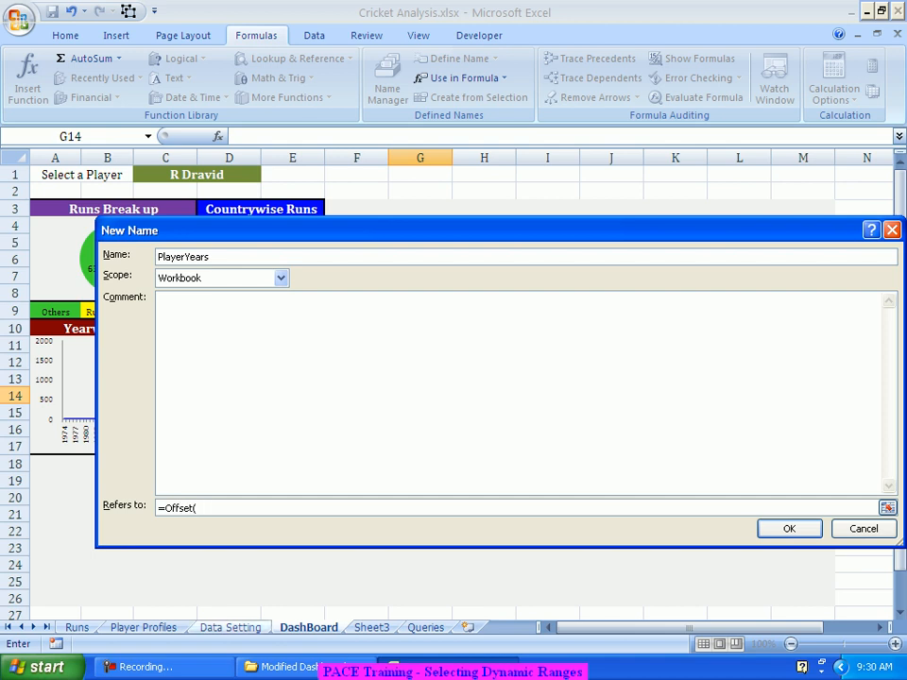
left_click(230, 627)
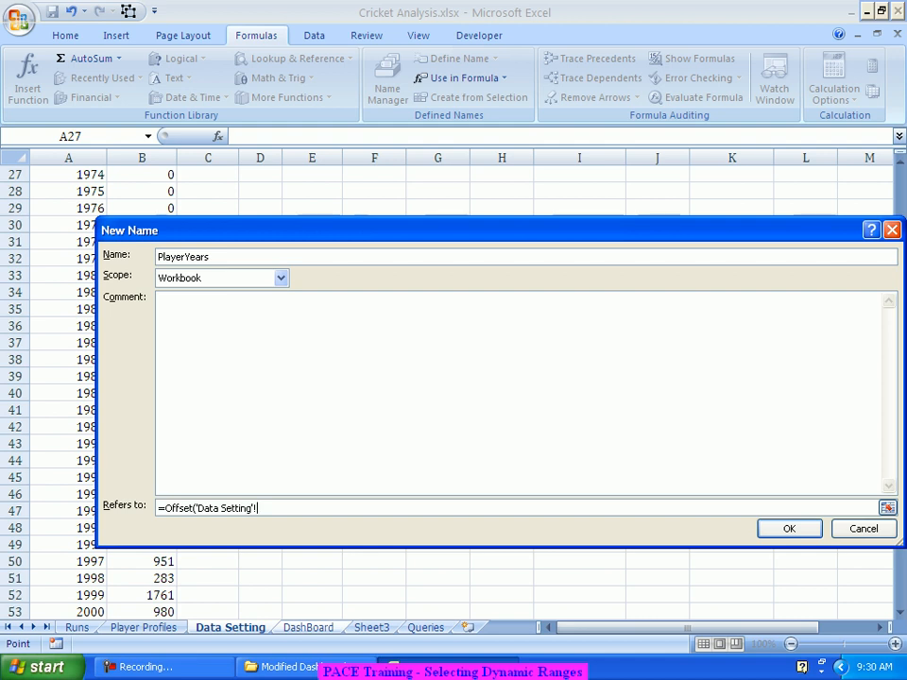
scroll(453, 378, "up", 3)
left_click(62, 308)
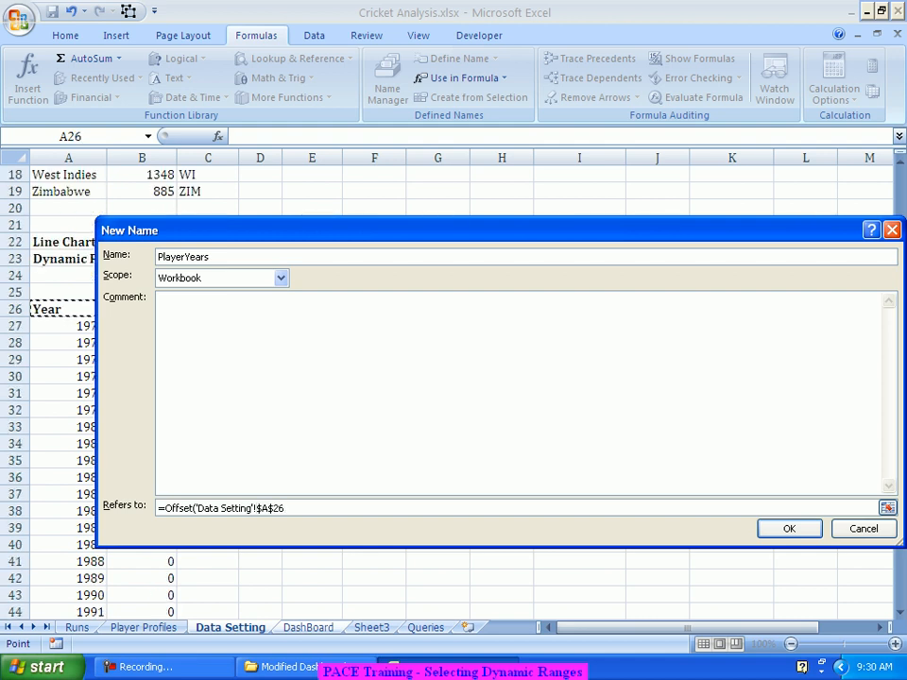
type(",")
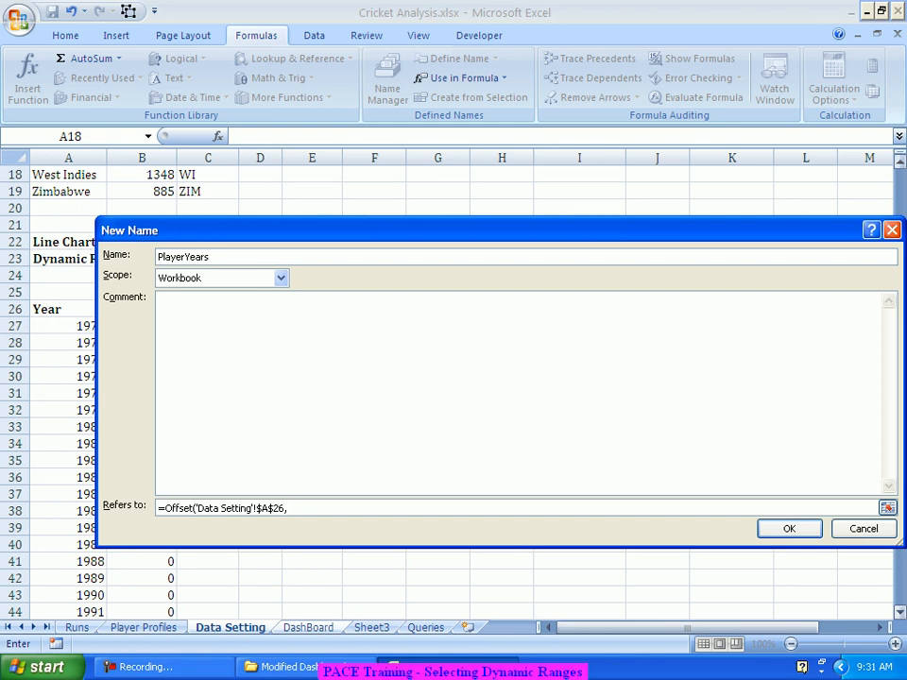
Set the OFFSET formula's row offset to 'Data Setting'!$E$35-'Data Setting'!$A$27+1 and its column offset to 0.
left_click_drag(903, 545, 420, 402)
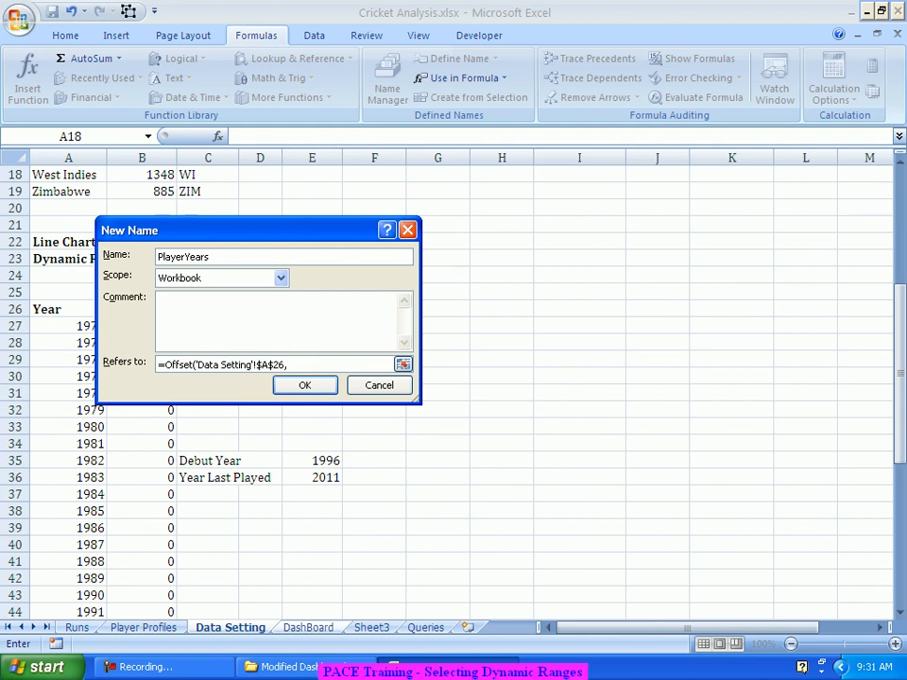
left_click_drag(255, 231, 556, 224)
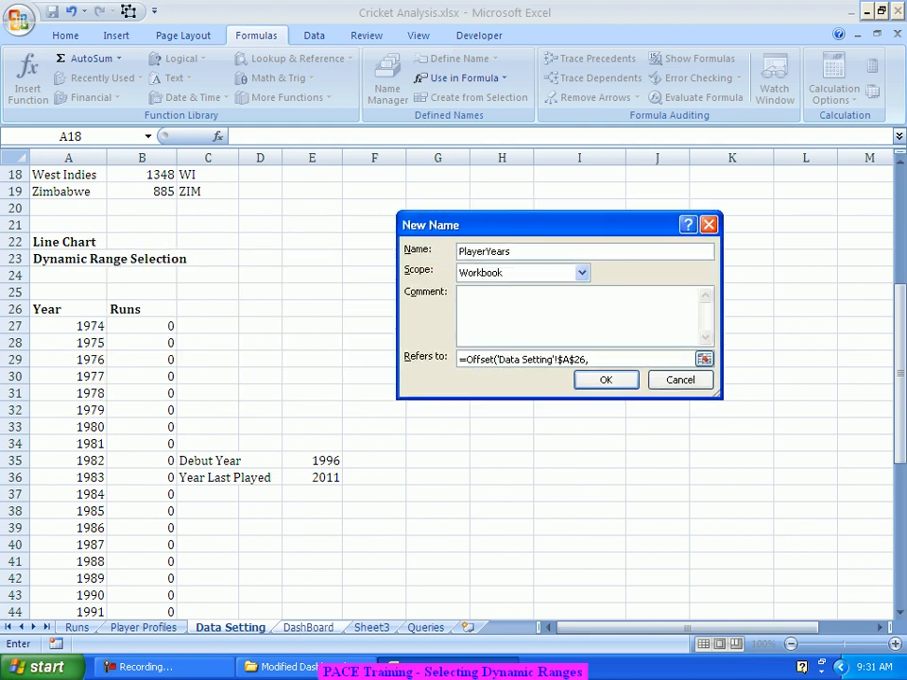
left_click(312, 461)
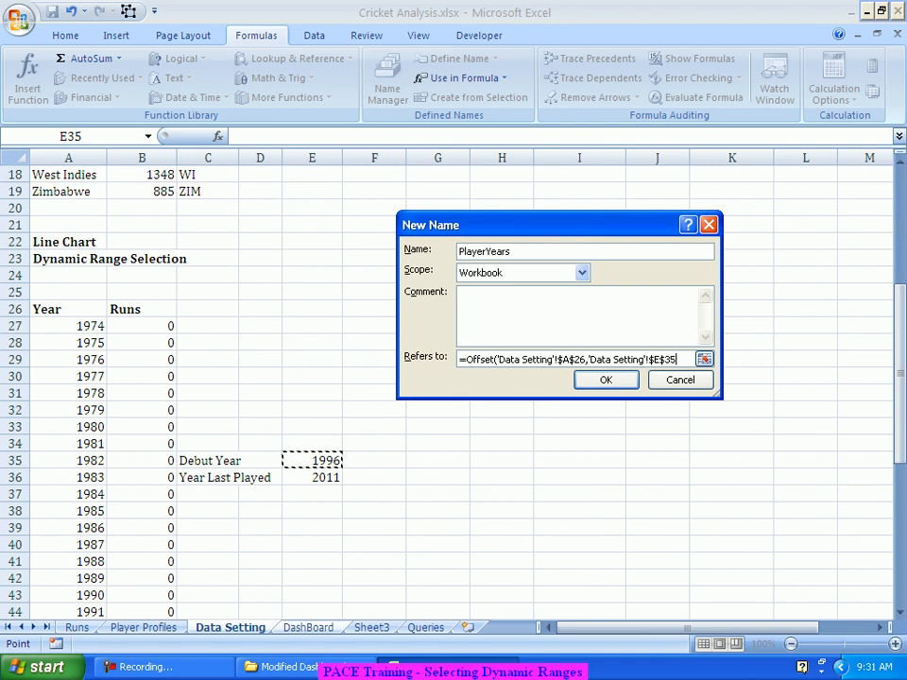
type("-")
left_click(69, 326)
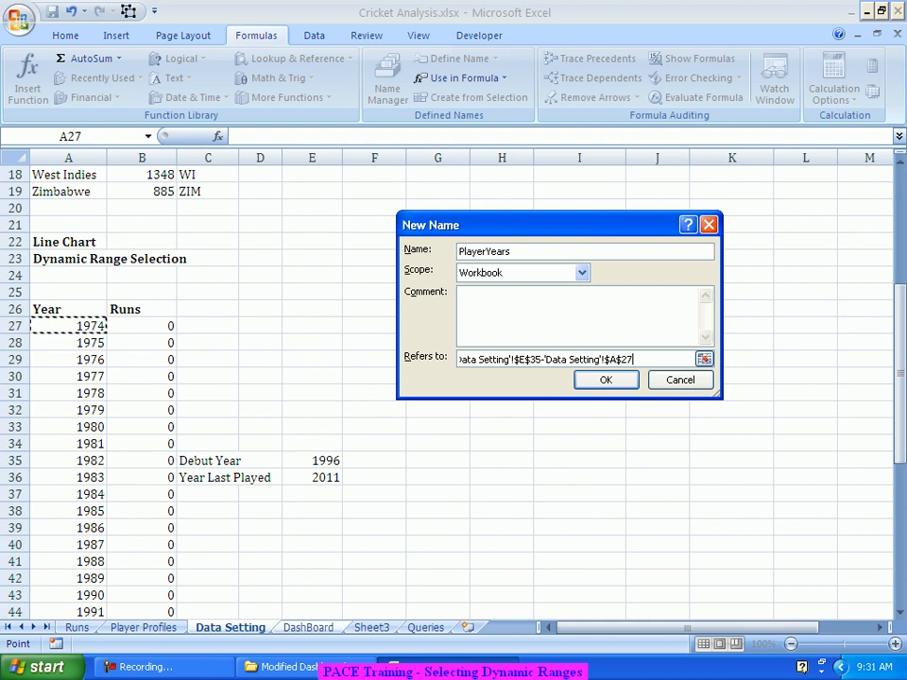
type("+1,")
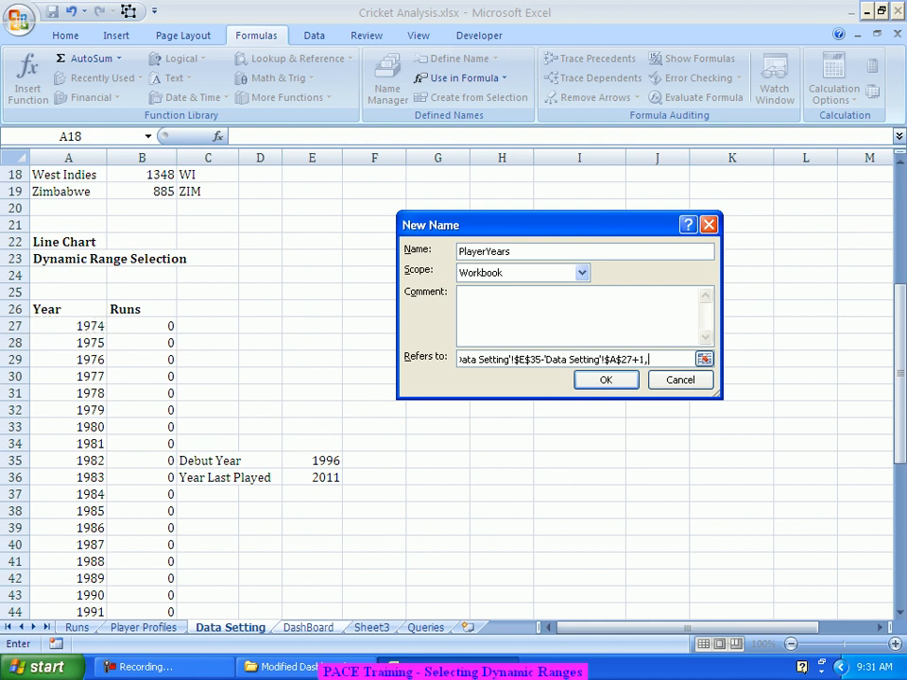
type("0,")
Complete the OFFSET formula with height 'Data Setting'!$E$36-'Data Setting'!$E$35+1 and width 1, and save the PlayerYears name.
left_click(310, 477)
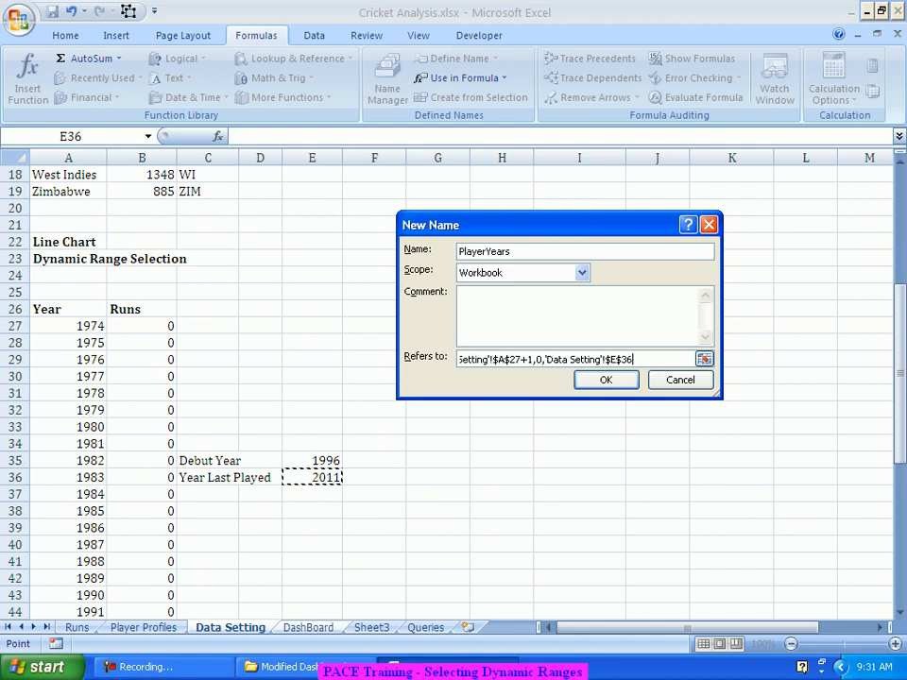
type("-")
left_click(312, 460)
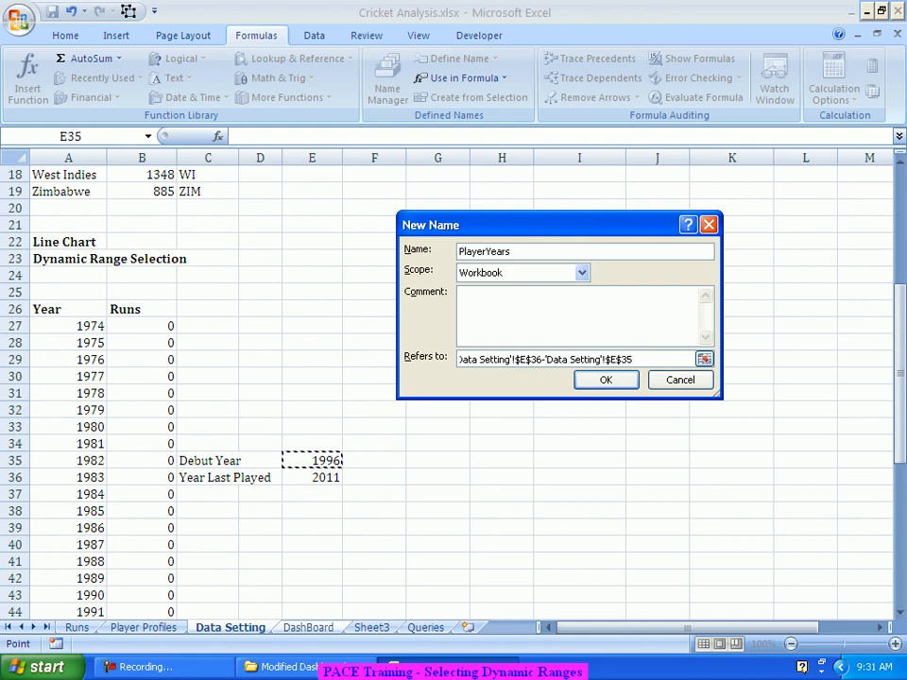
type("+1")
type("1")
type(")")
key("Return")
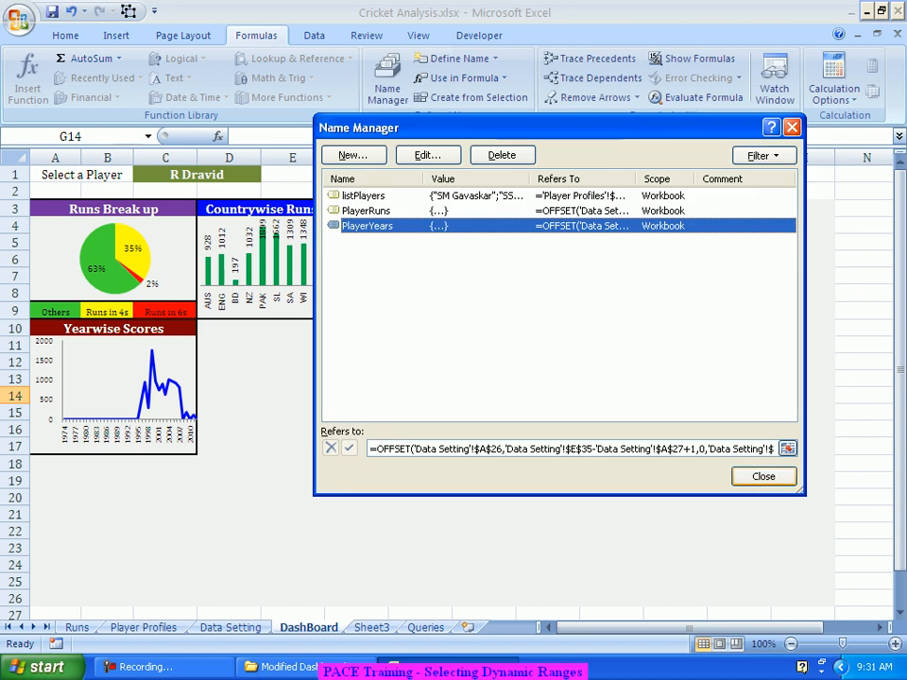
Check which cells on the Data Setting sheet the PlayerYears name refers to.
left_click(763, 476)
left_click(387, 83)
left_click(332, 226)
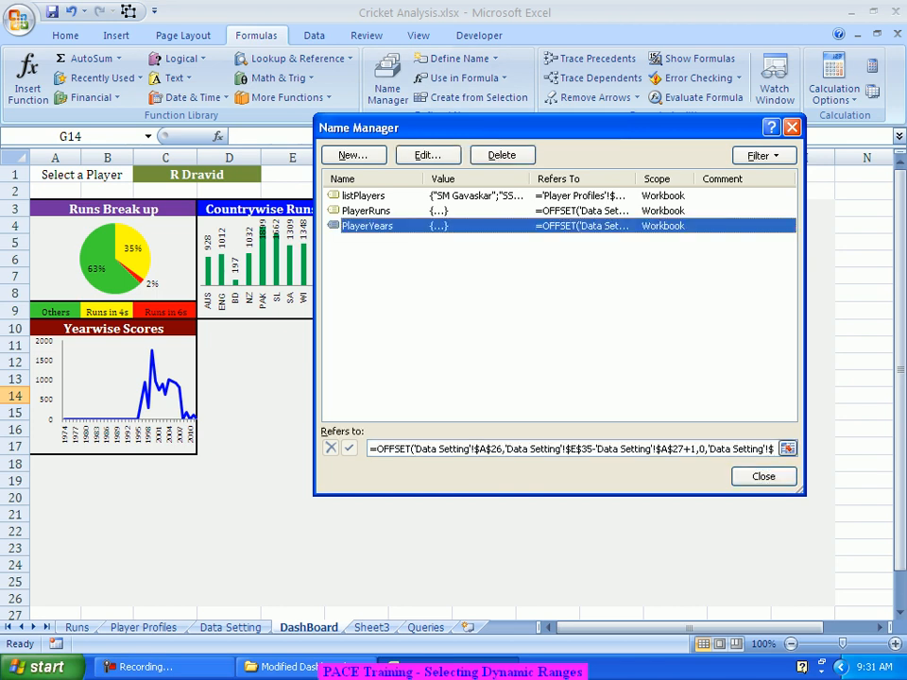
left_click(532, 449)
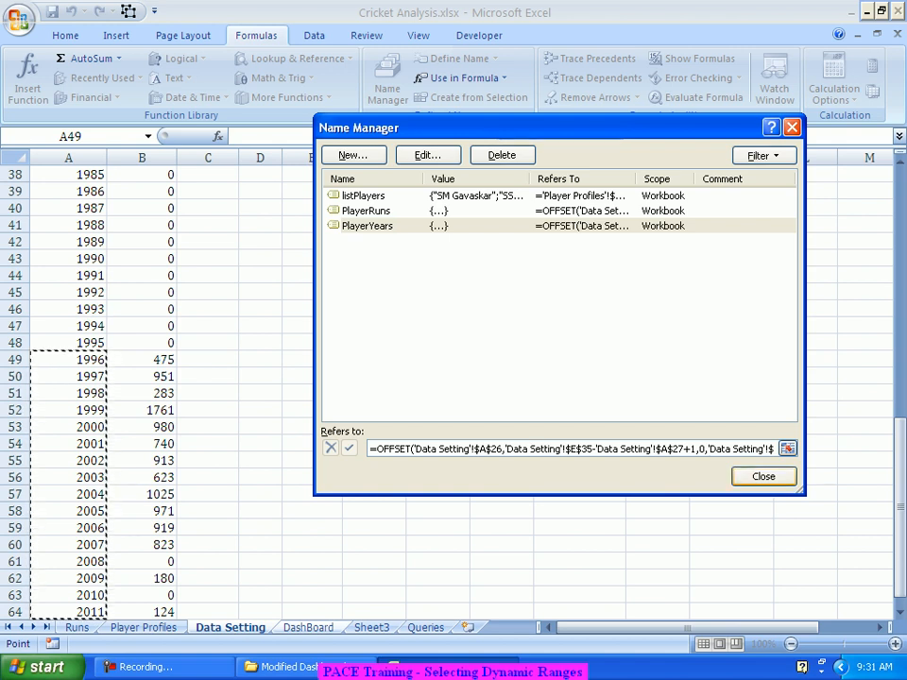
key("Escape")
key("Escape")
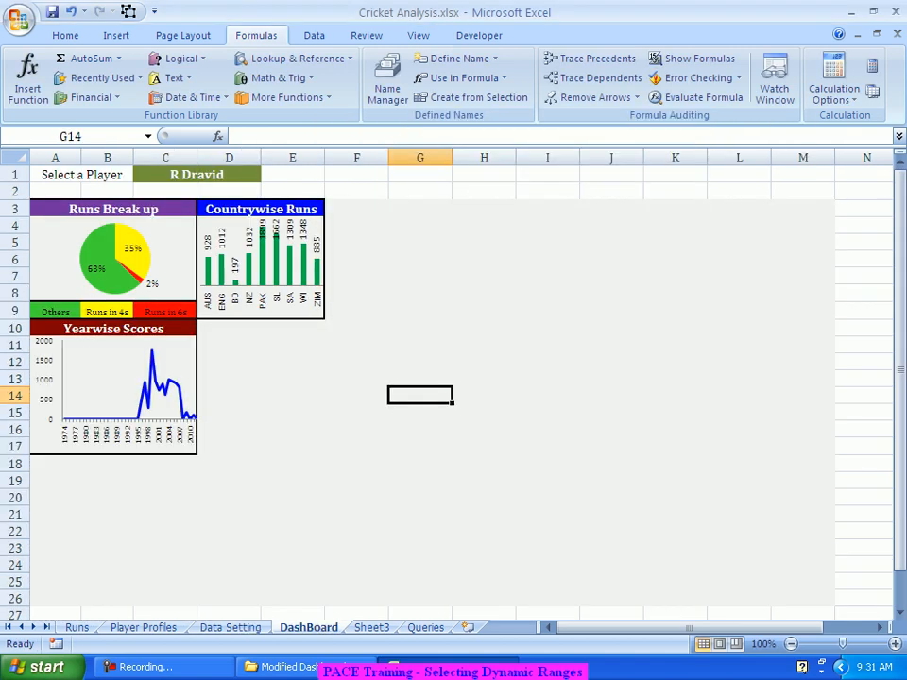
Set the Yearwise Scores chart's Runs series values to ='cricket Analysis.xlsx'!PlayerRuns.
right_click(116, 380)
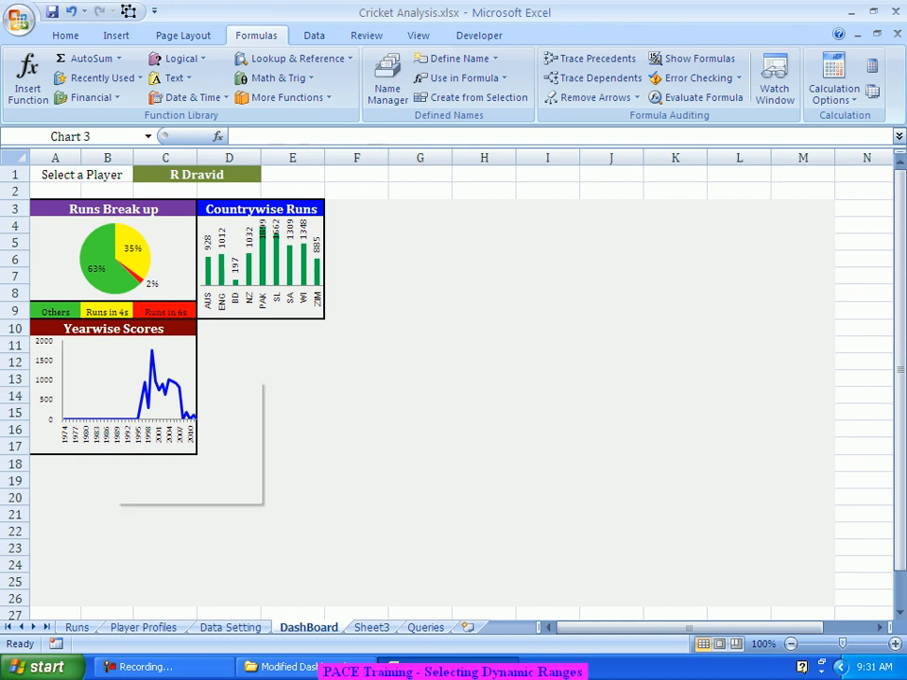
left_click(175, 451)
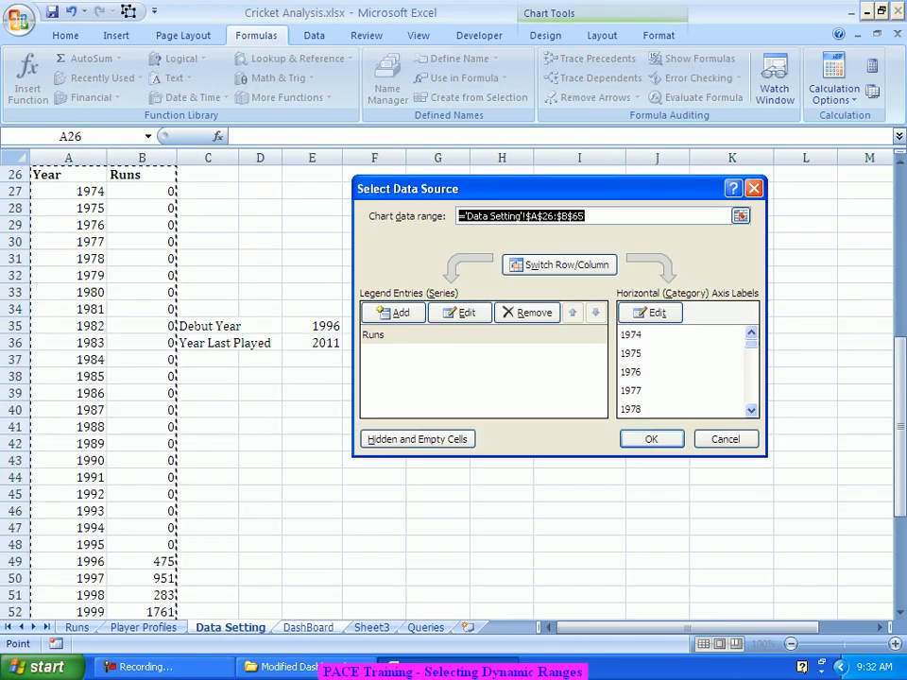
left_click(374, 335)
left_click(460, 313)
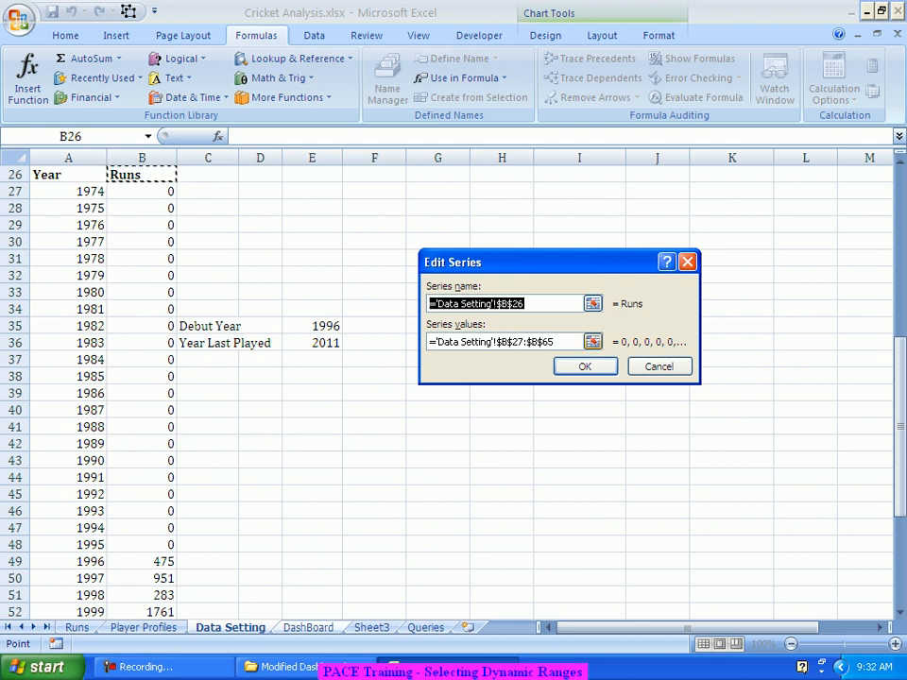
key("Tab")
type("='c")
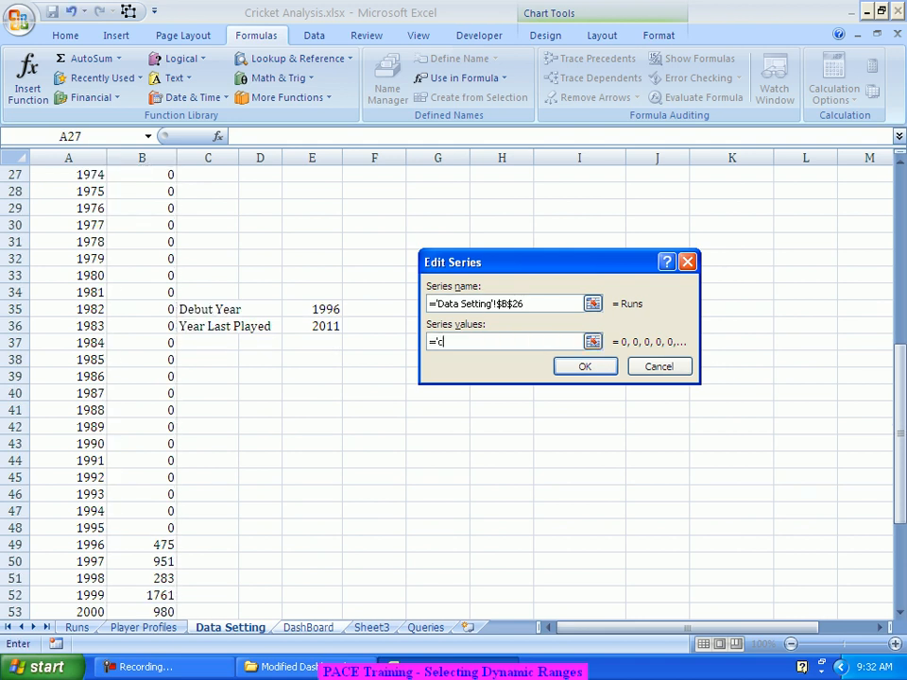
type("ricket Analysis.xlsx'!PlayerRuns")
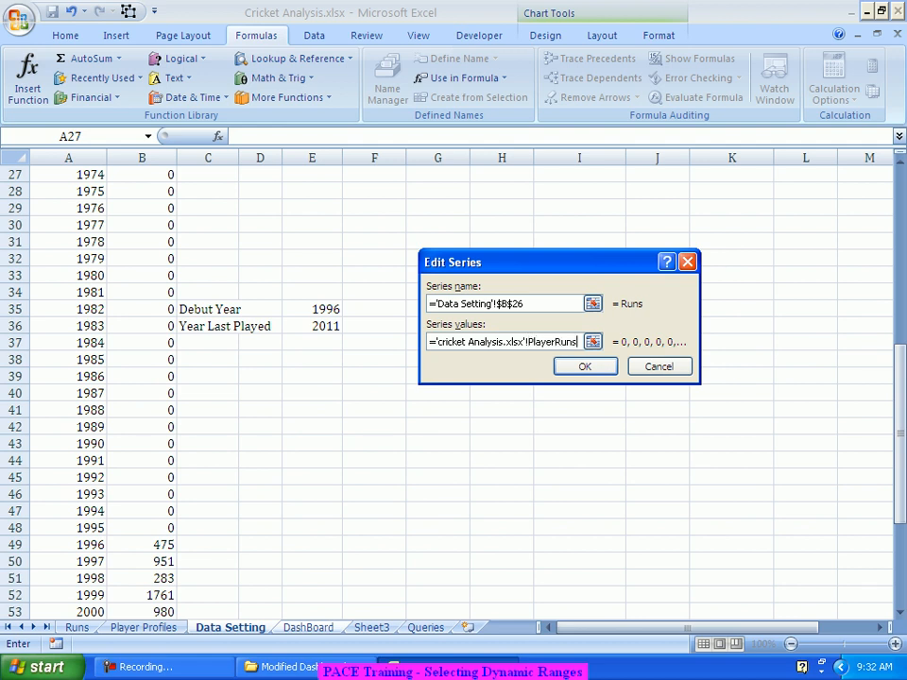
left_click(585, 366)
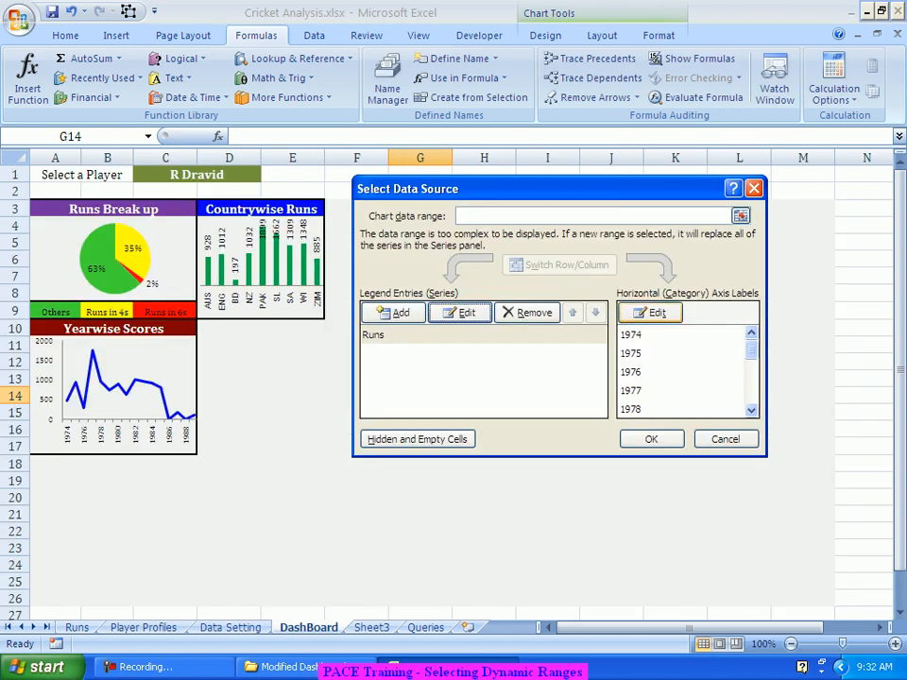
Set the chart's horizontal axis label range to ='Cricket Analysis.xlsx'!PlayerYears and apply the data source changes.
left_click(651, 313)
type("=")
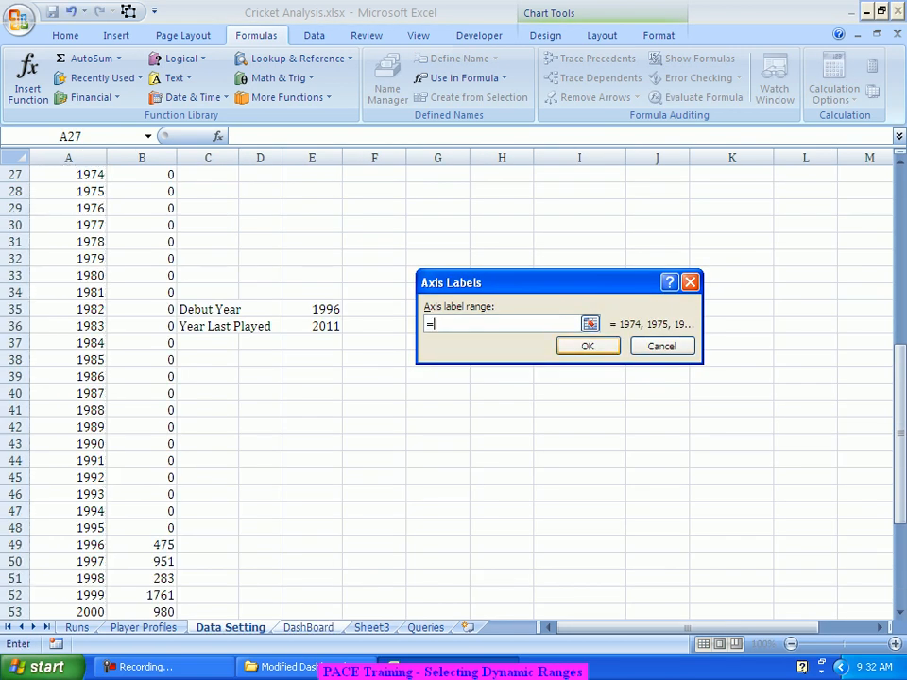
type("'Cricket Analysis.xlsx'!Pla")
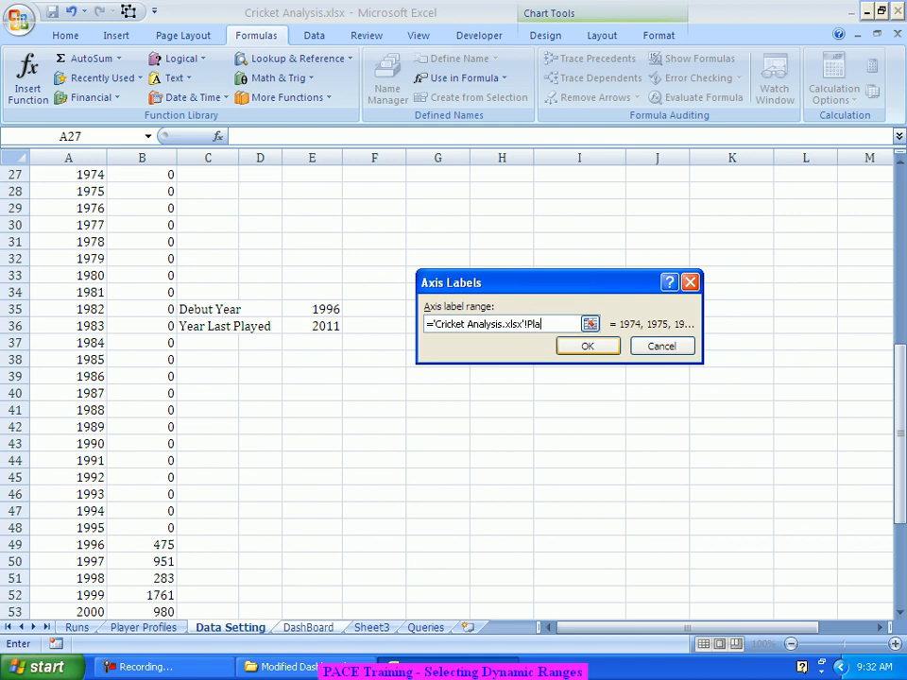
type("yerYears")
key("Return")
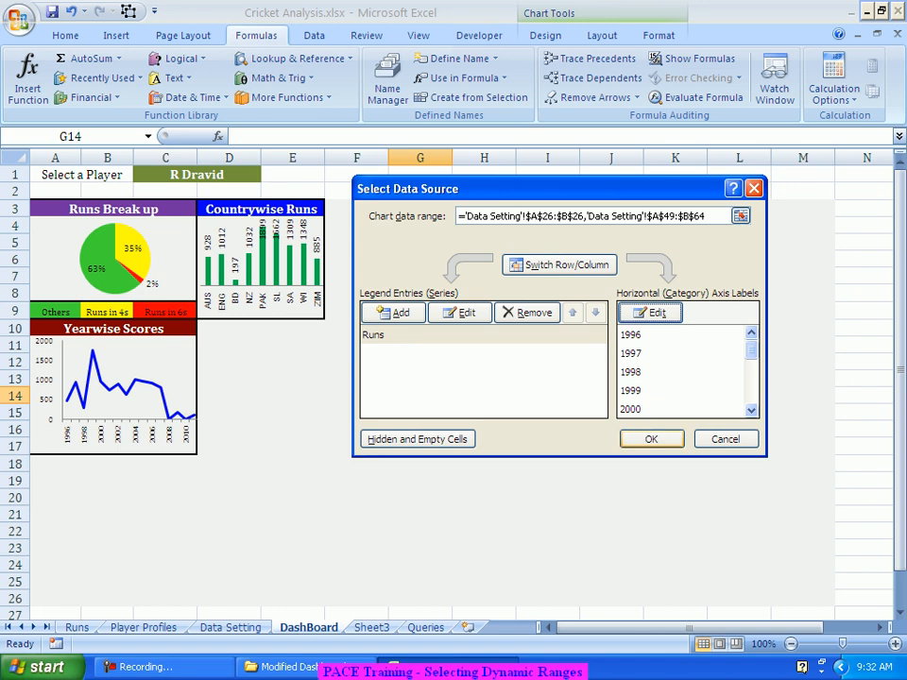
left_click(651, 439)
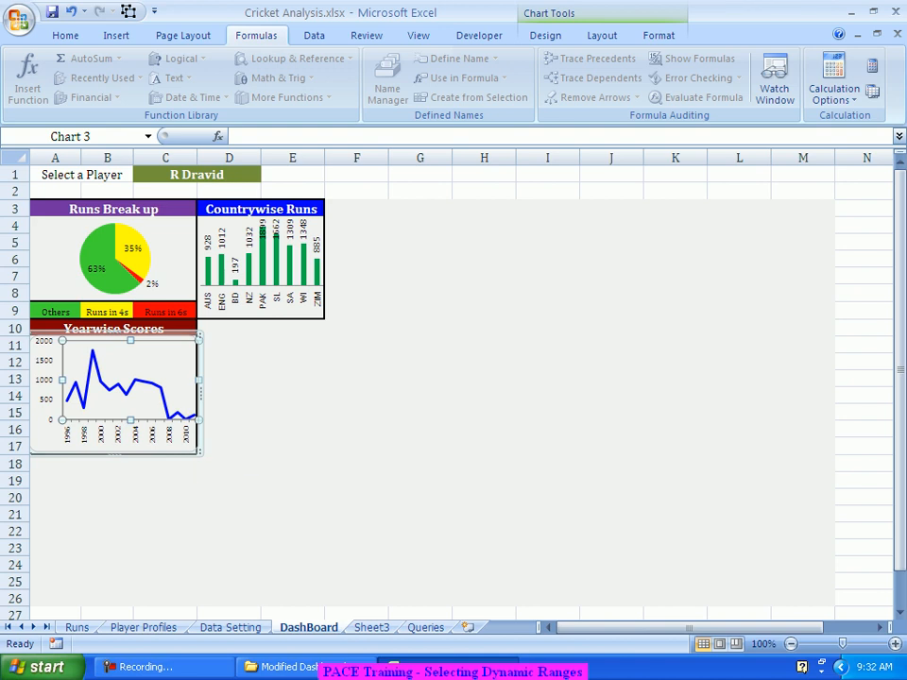
Change the dashboard's selected player to VVS Laxman, and open Sheet3.
left_click(255, 176)
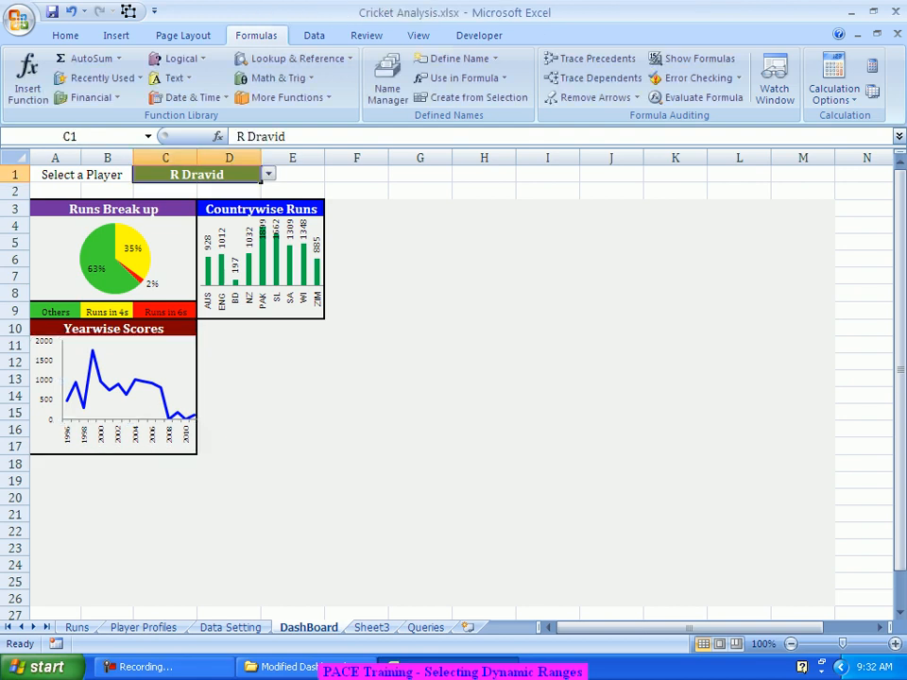
type("VVS Laxman")
key("Return")
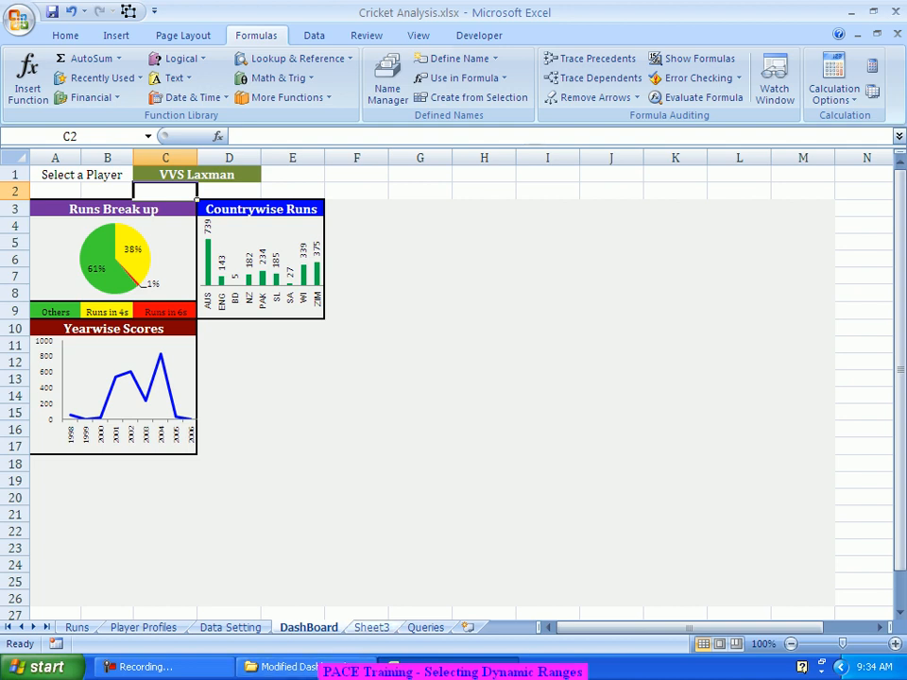
key("ctrl+Page_Down")
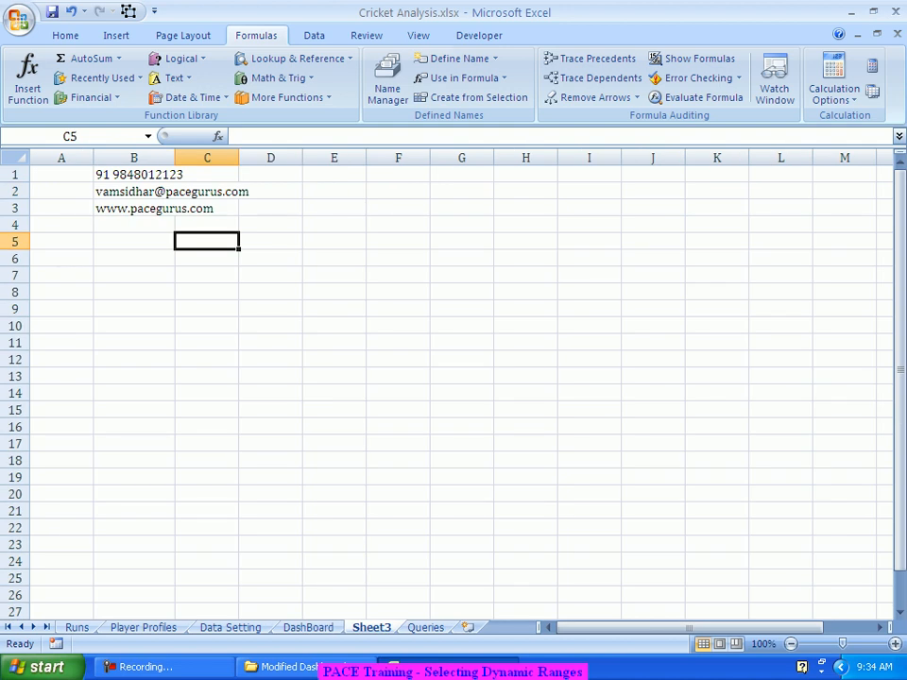